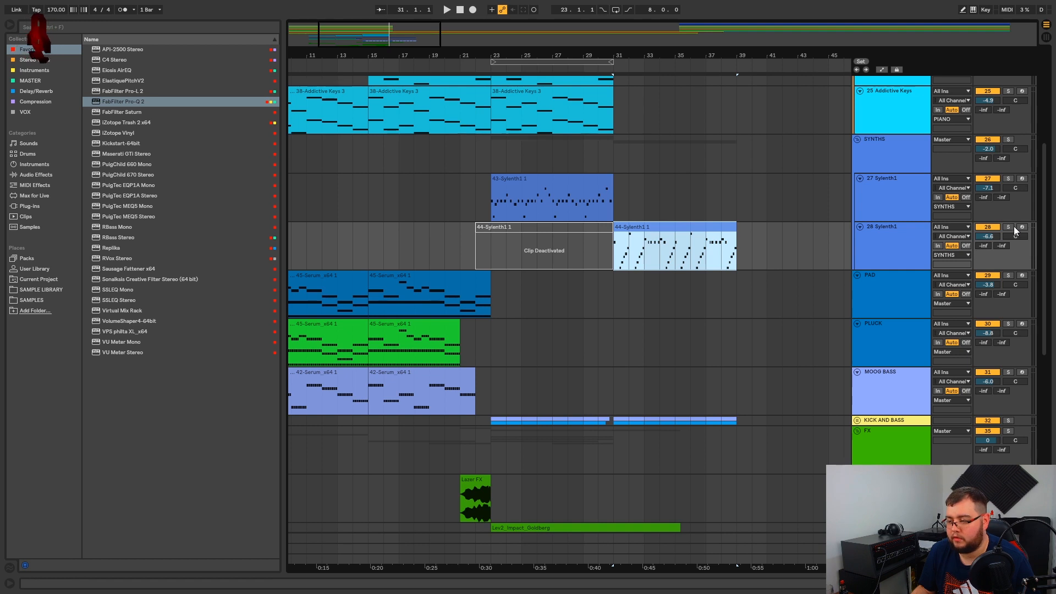
- Solo track 28 Sylenth1 and play its clip from bar 31
left_click(1008, 226)
key("space")
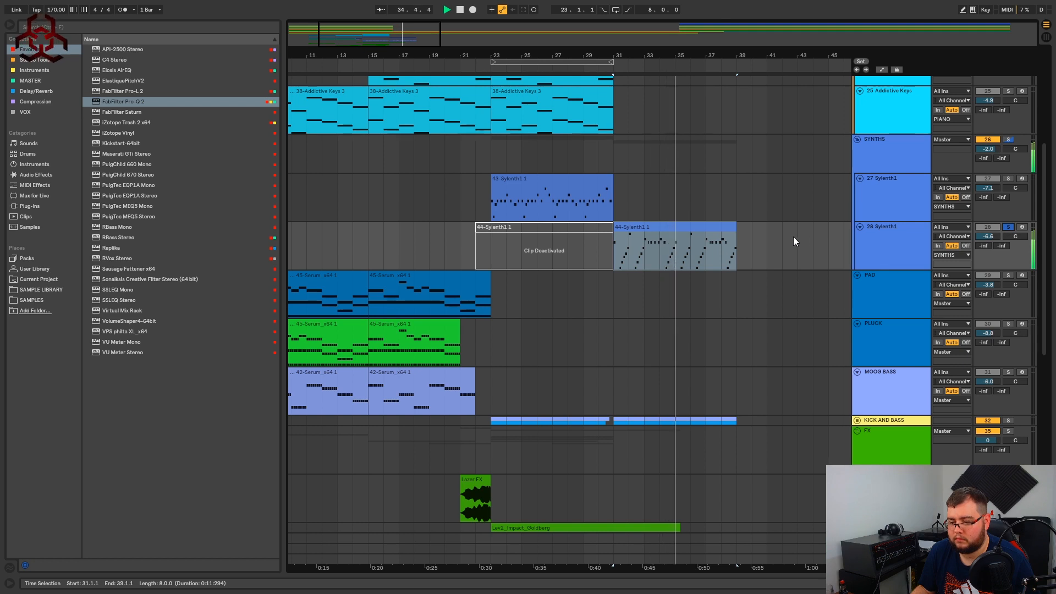
key("space")
left_click(482, 214)
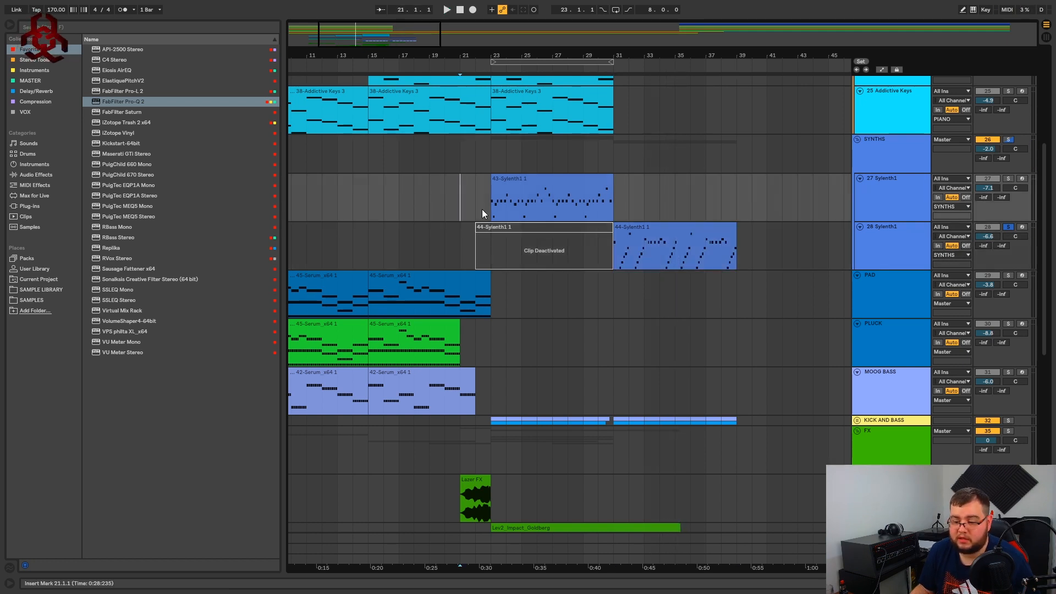
left_click(553, 186)
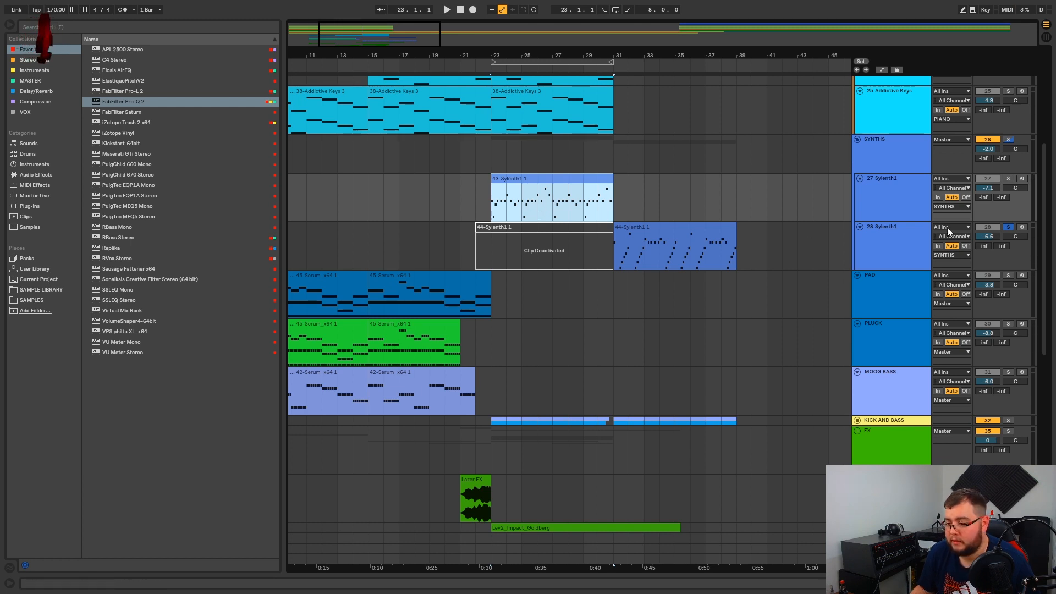
key("space")
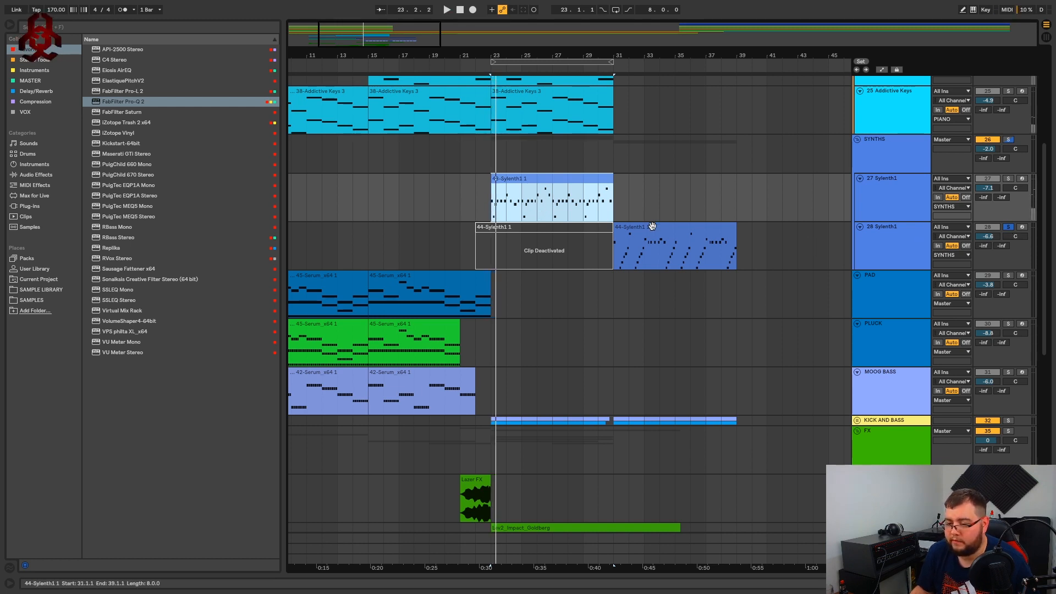
left_click(652, 226)
key("space")
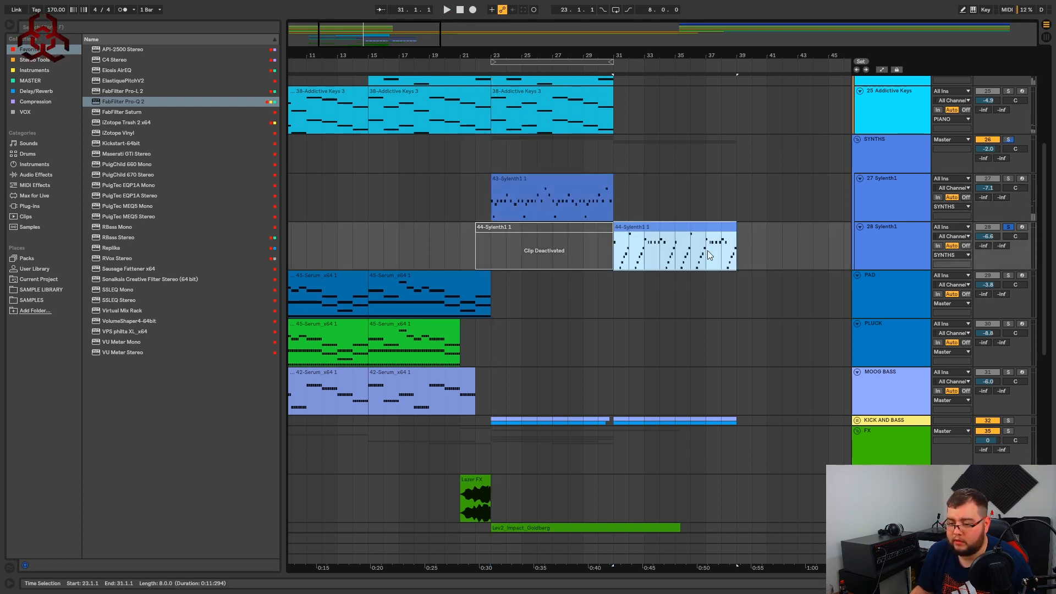
- Switch the solo from track 28 to track 27 Sylenth1 and play its clip from bar 23
left_click(1011, 227)
left_click(526, 183)
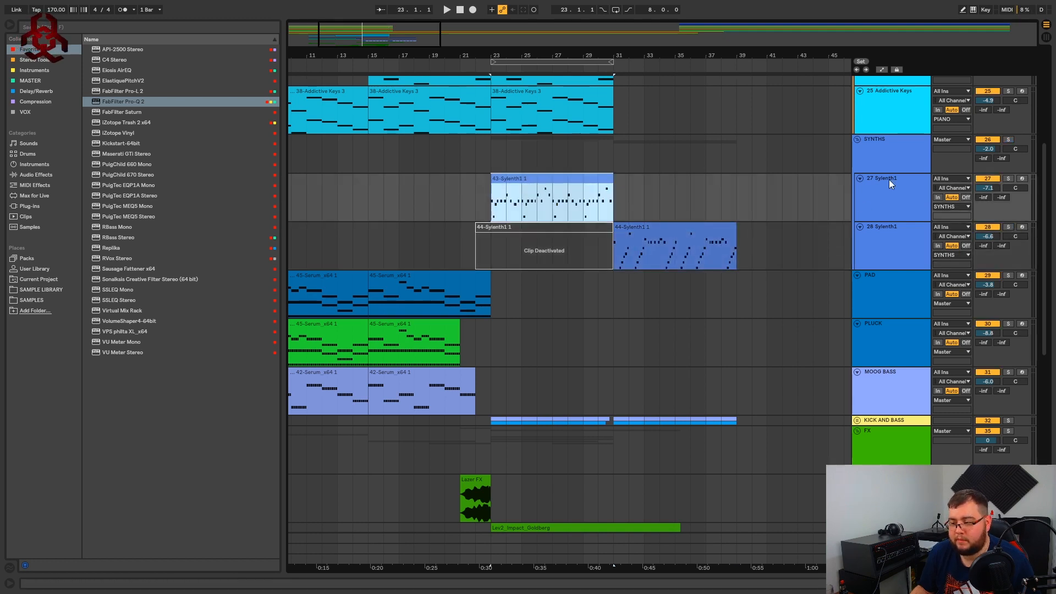
left_click(1008, 178)
left_click(549, 183)
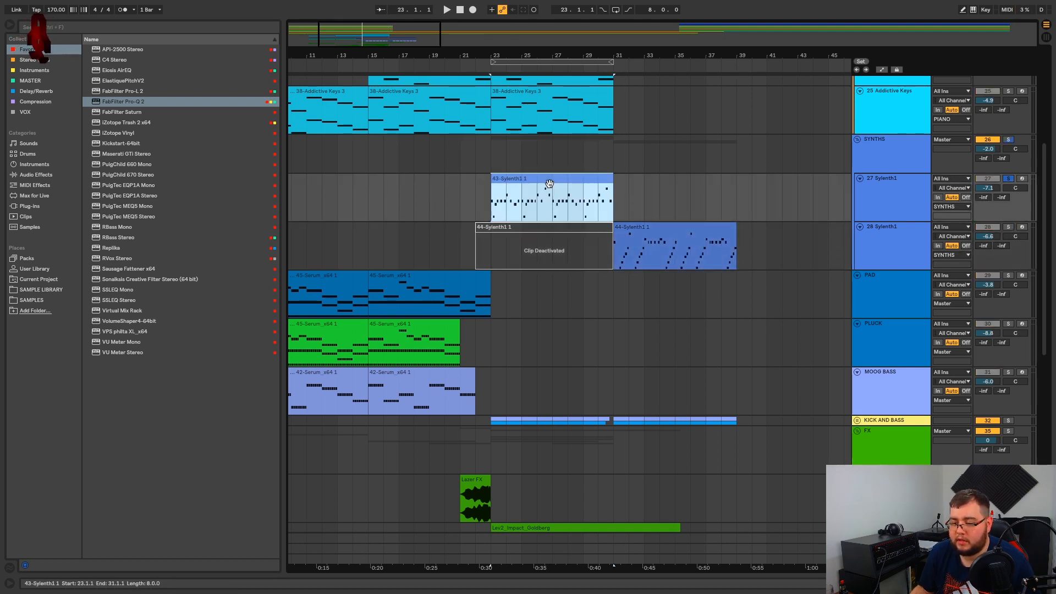
key("space")
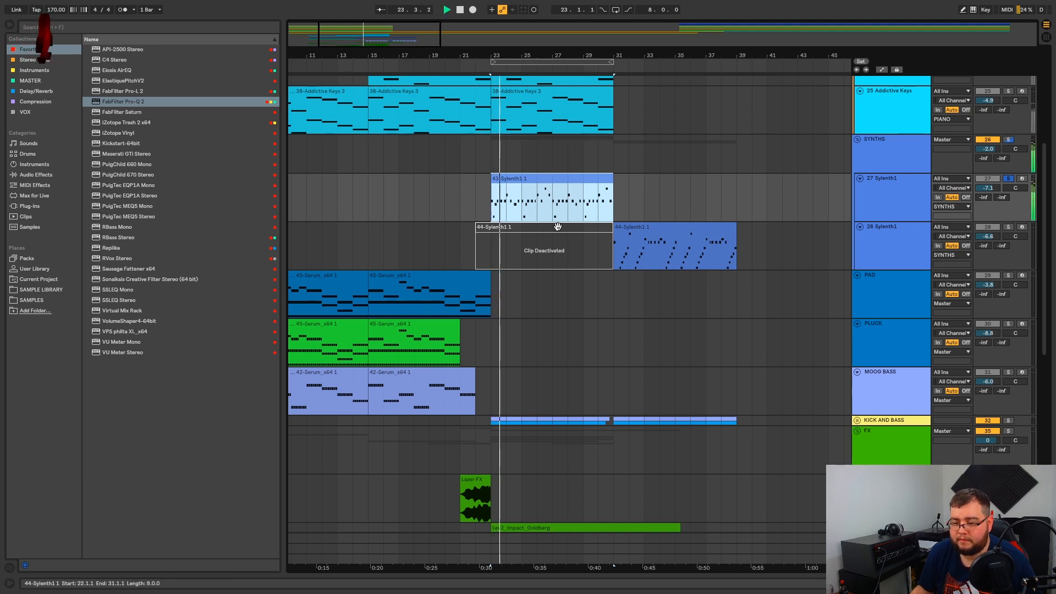
left_click(558, 227)
left_click(575, 220)
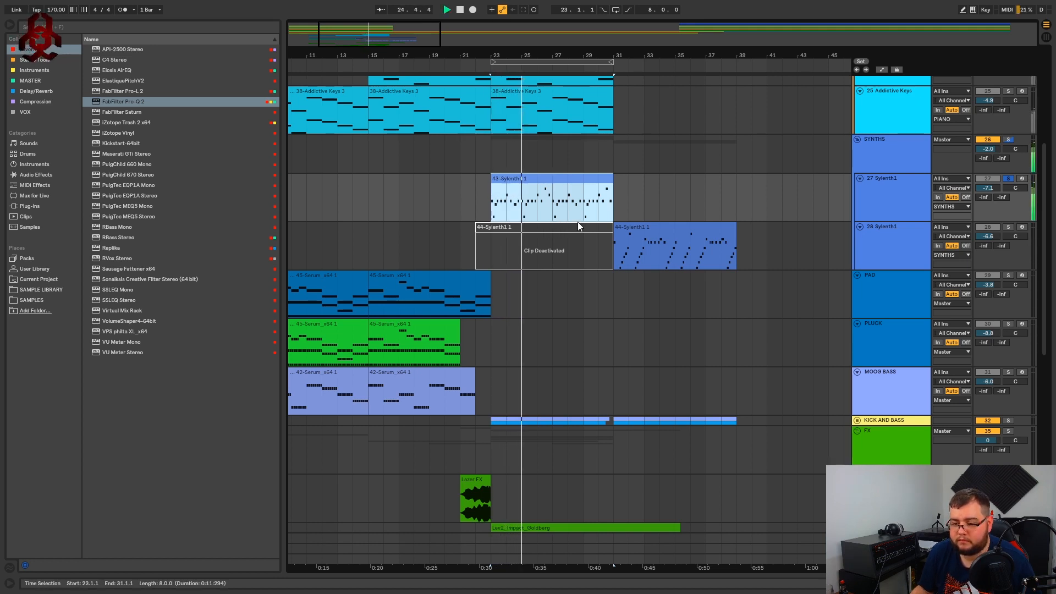
left_click(591, 228)
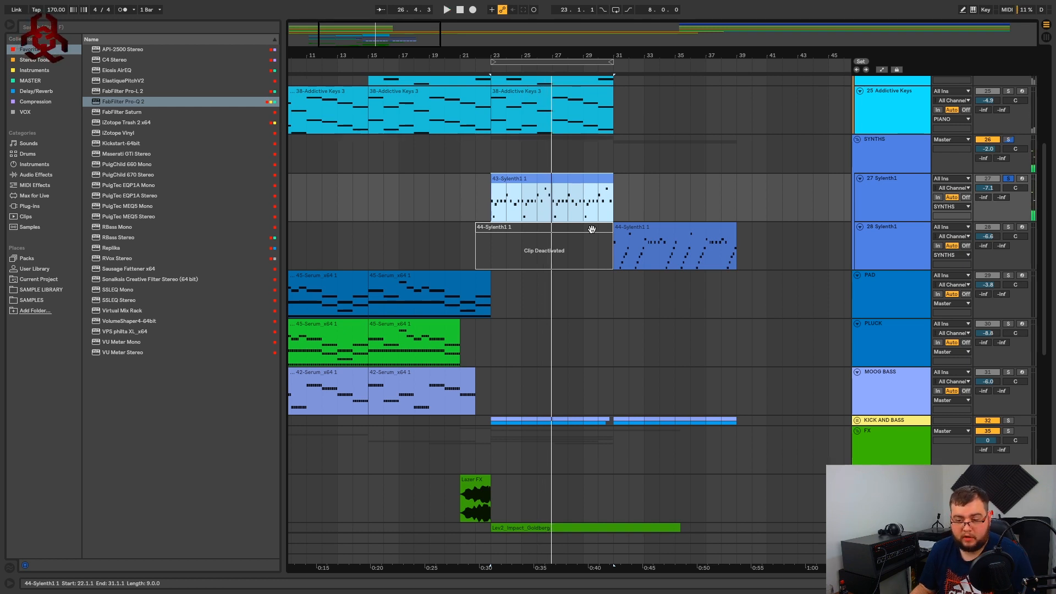
left_click(510, 191)
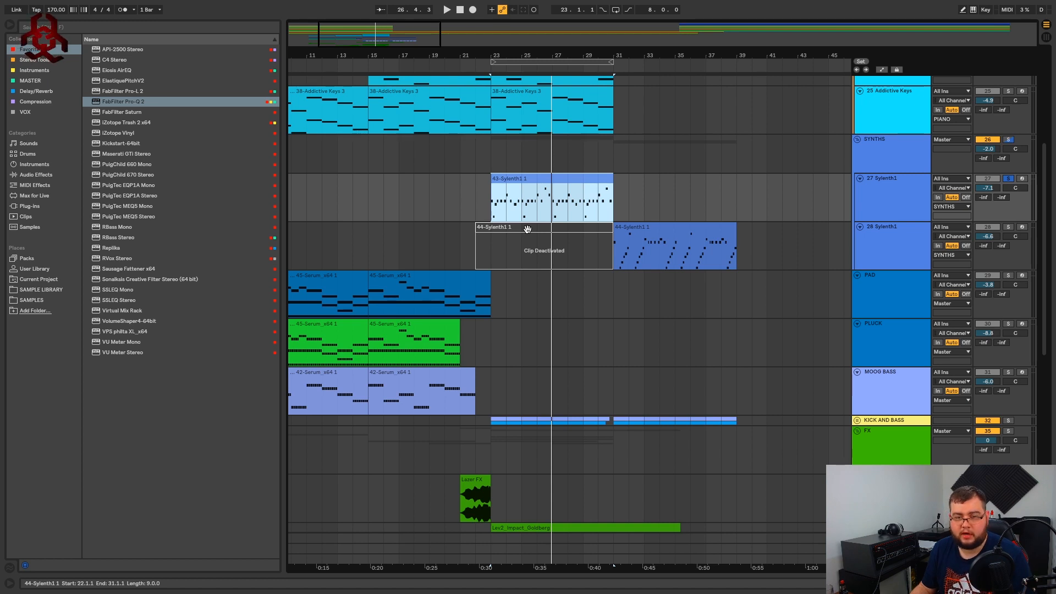
- Unsolo track 27 and play the full arrangement from bar 21 through the end of the synth clips
left_click(1009, 180)
left_click(460, 199)
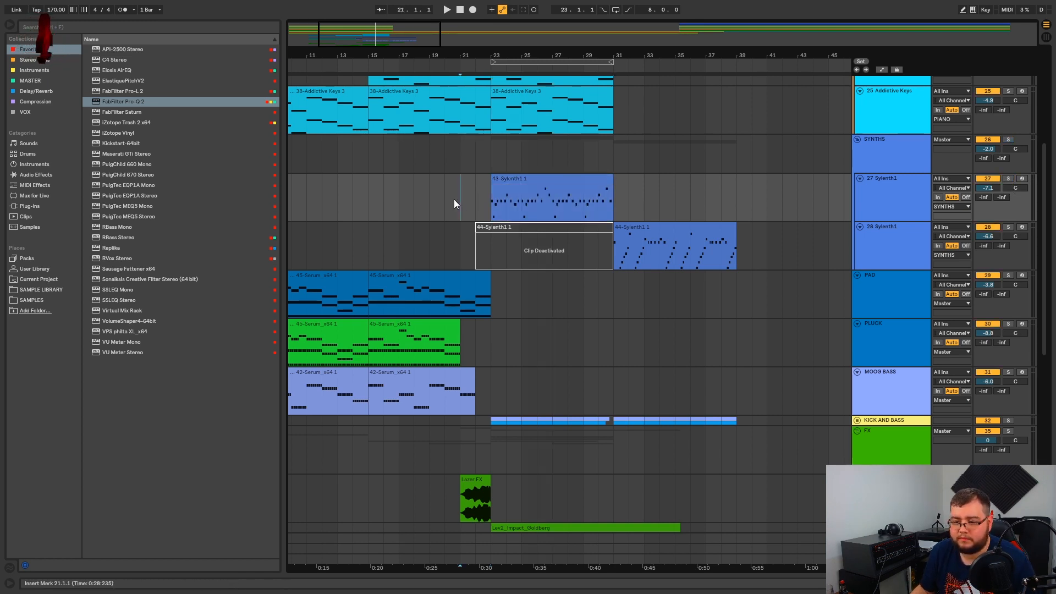
key("space")
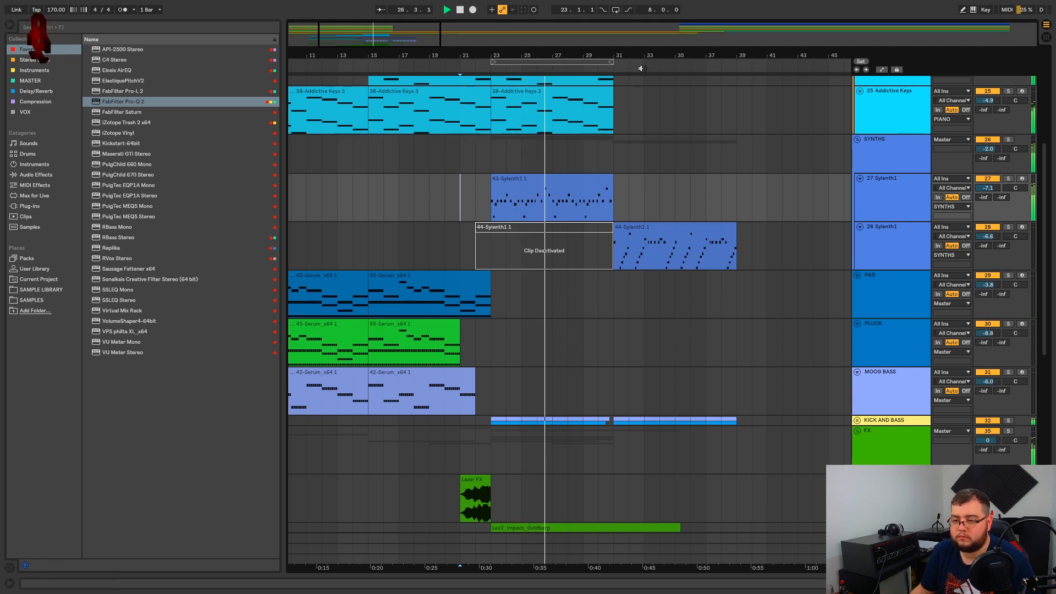
left_click_drag(648, 57, 638, 64)
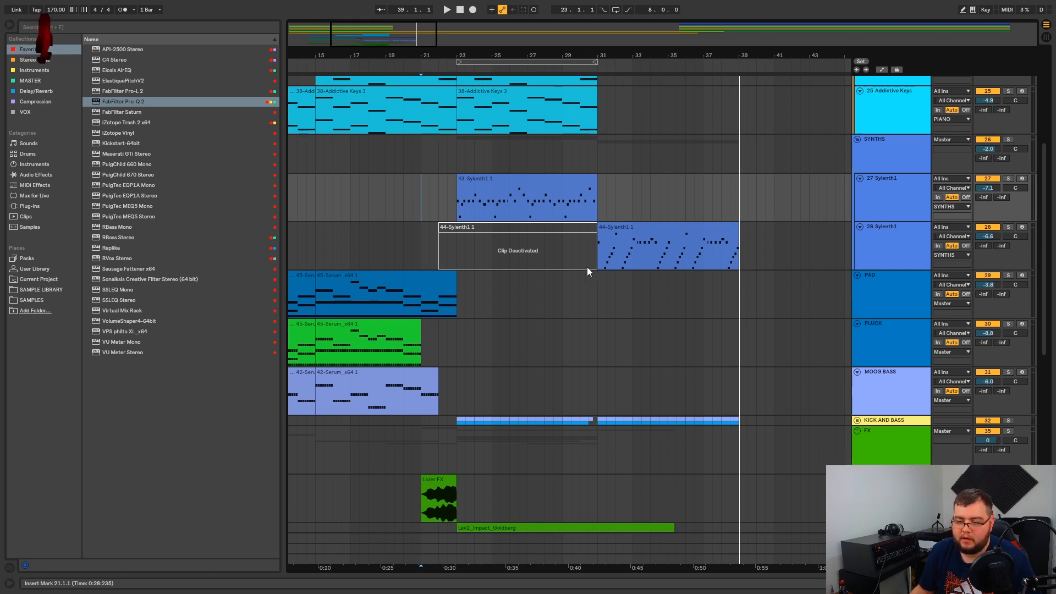
- Deactivate the Sylenth1 clip on track 27 and reactivate the track 28 clip that starts at bar 22
left_click(556, 182)
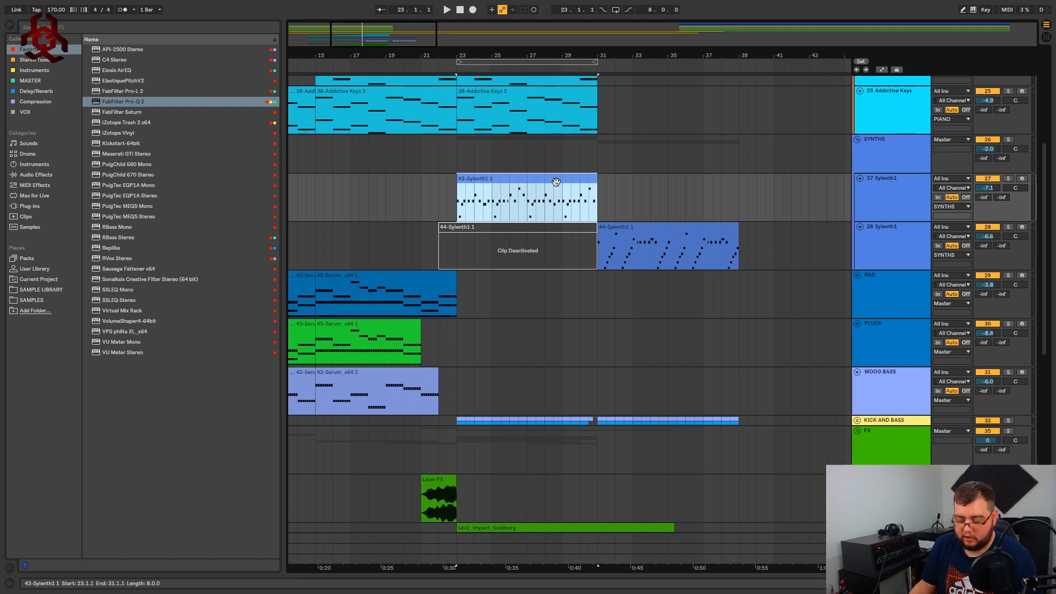
key("0")
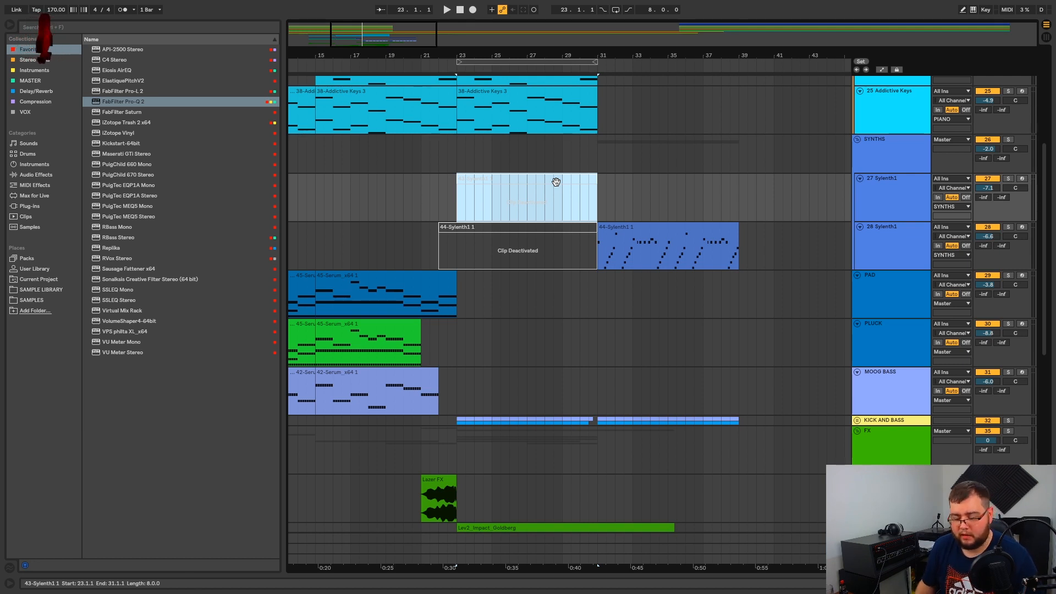
left_click(530, 236)
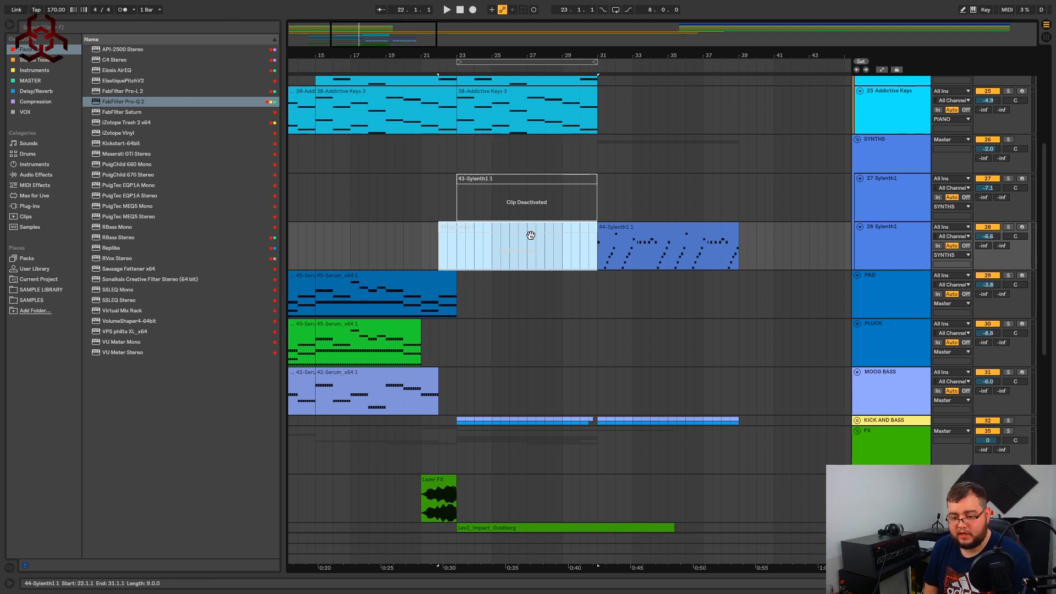
key("0")
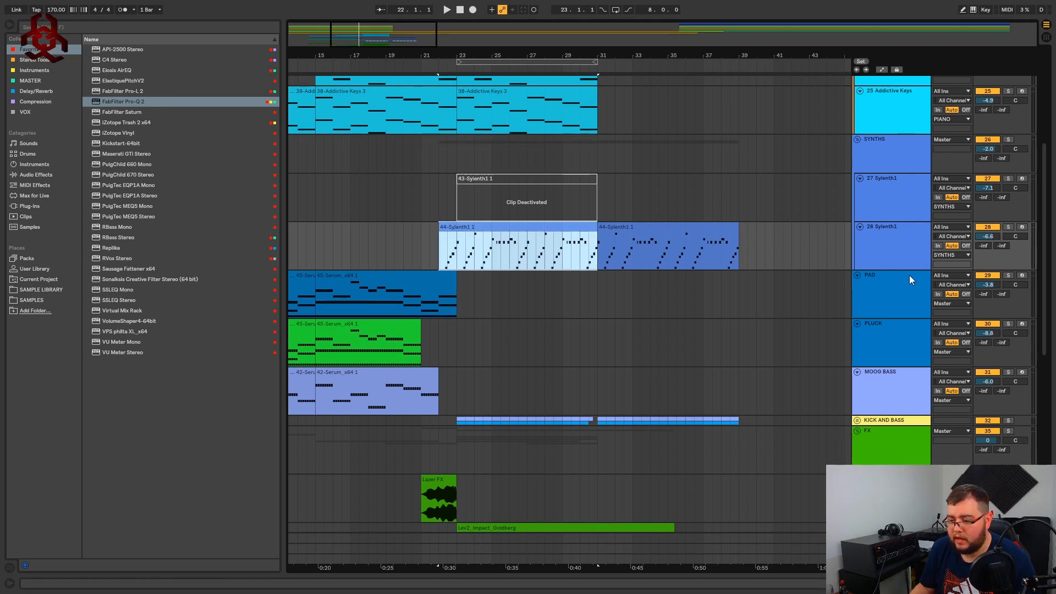
- Add the Sonalksis Creative Filter Stereo effect to track 28 Sylenth1 after the synth
left_click(901, 251)
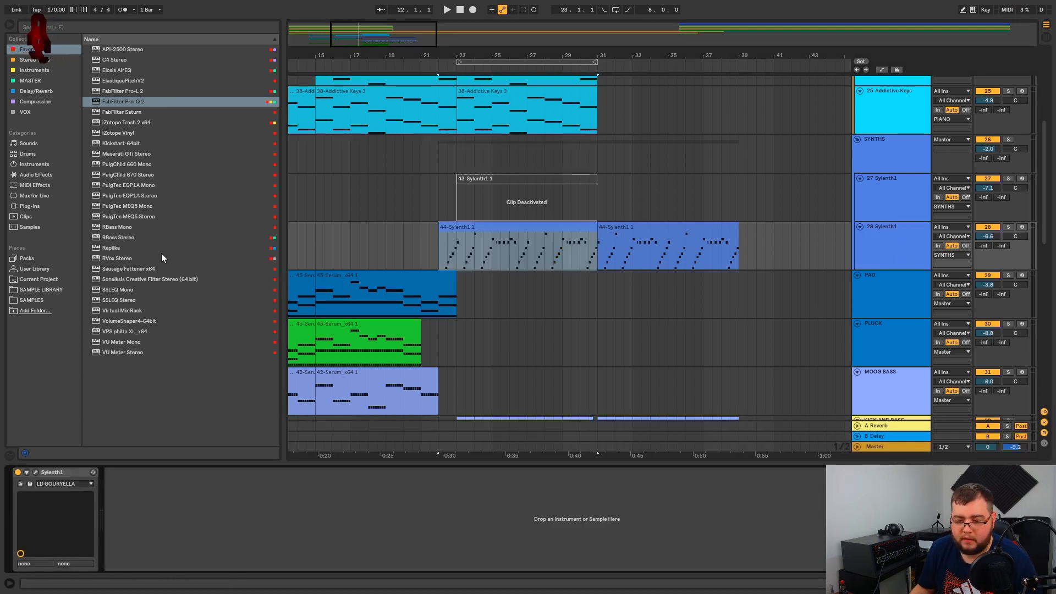
double_click(146, 278)
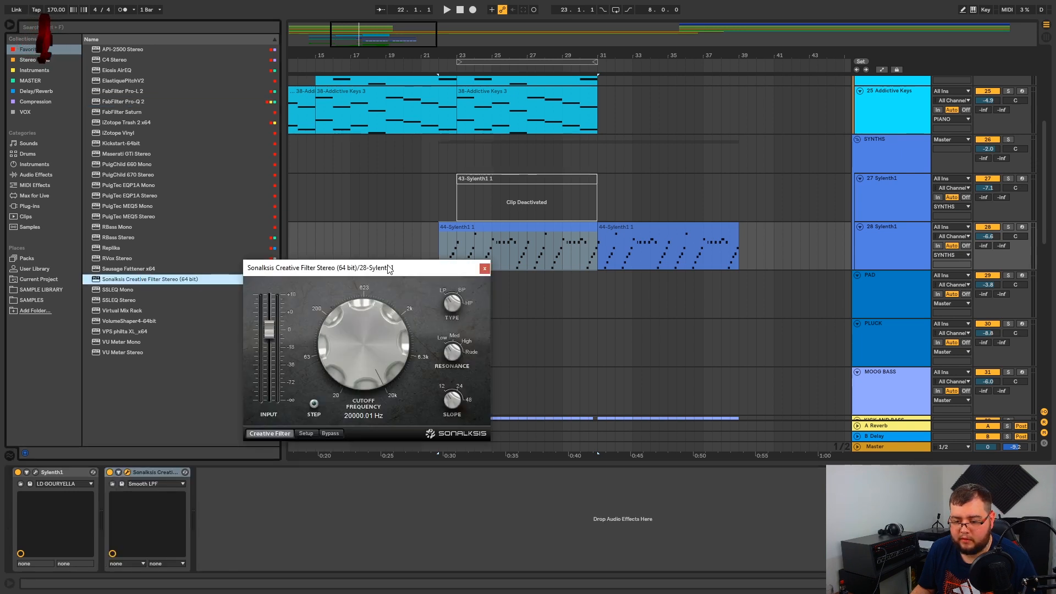
left_click_drag(389, 269, 403, 300)
- Play track 28's clip from bar 22 and lower the filter's cutoff frequency to about 1845 Hz
left_click(479, 250)
key("space")
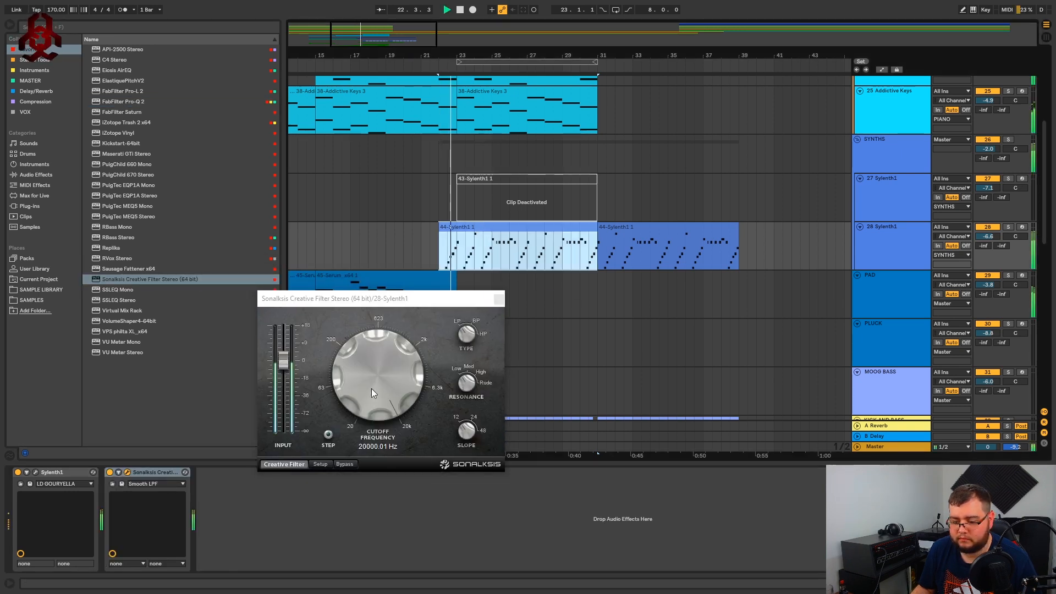
left_click_drag(372, 389, 442, 348)
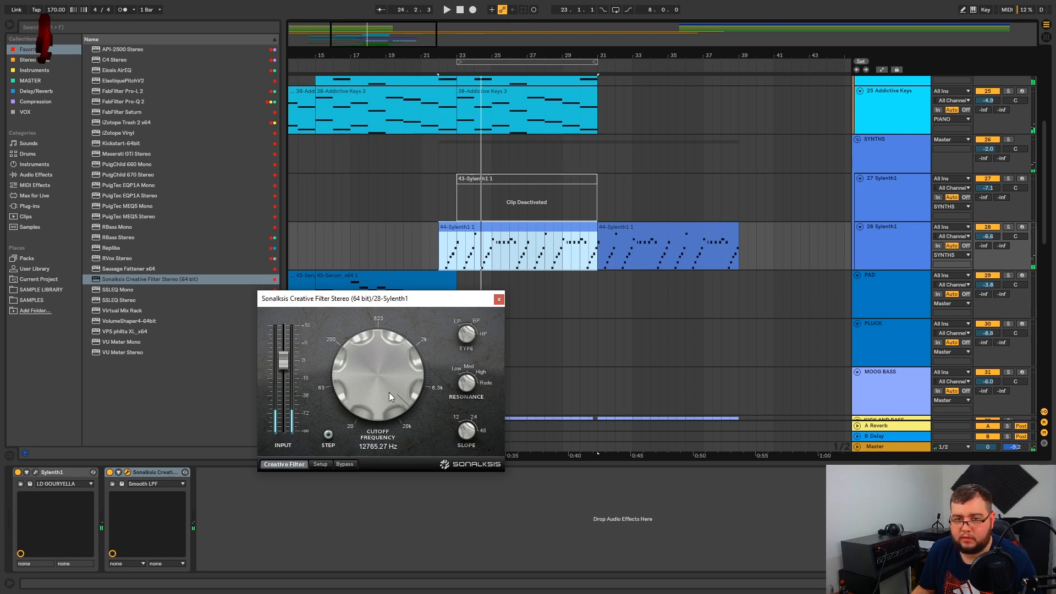
key("space")
left_click_drag(382, 382, 392, 424)
key("space")
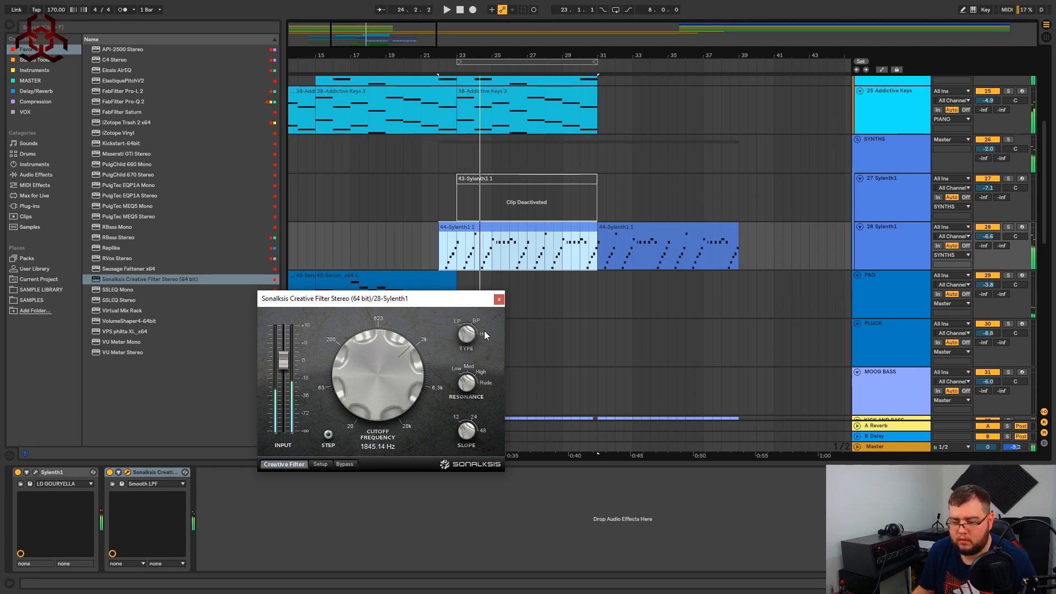
- Close the filter window and add a filter Frequency automation point at bar 22 on track 28
left_click(499, 299)
key("a")
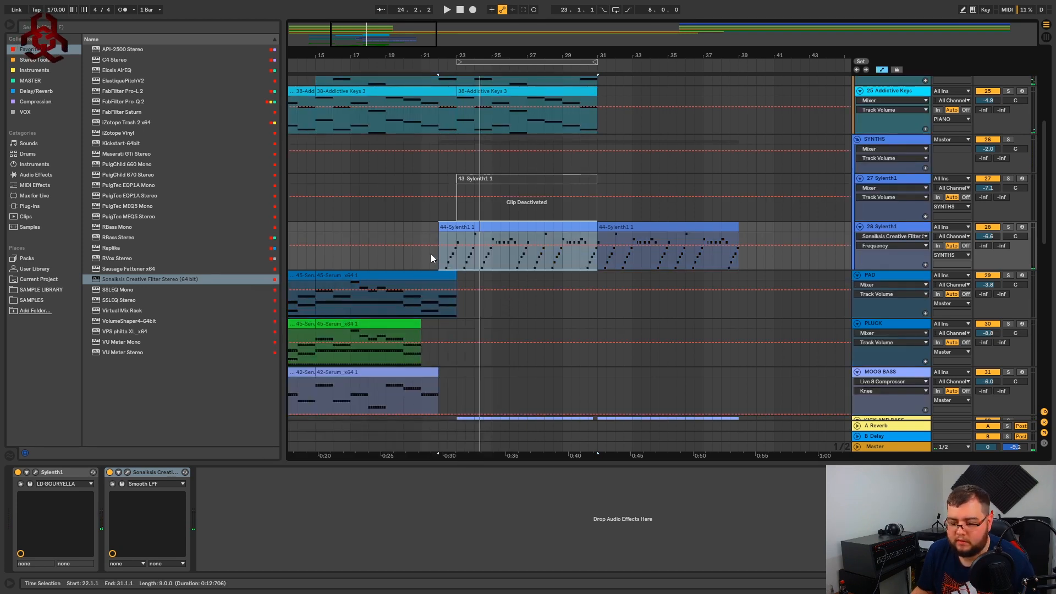
left_click_drag(440, 244, 440, 247)
key("space")
key("space")
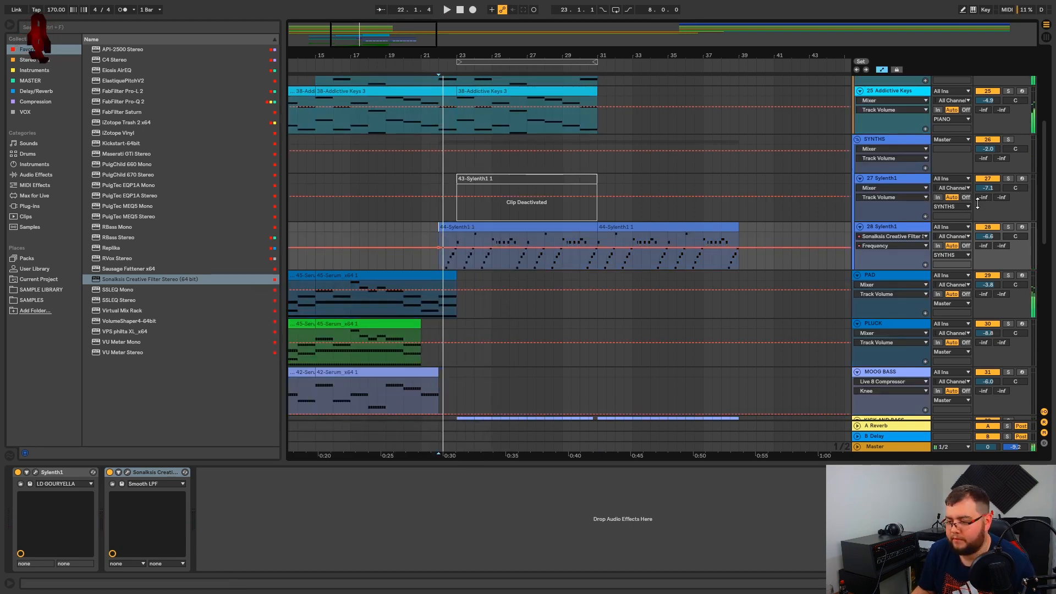
- Solo track 28, lower its filter Frequency automation at bar 22 to about 0.41, and curve it upward to a peak at bar 31
left_click(1007, 228)
key("space")
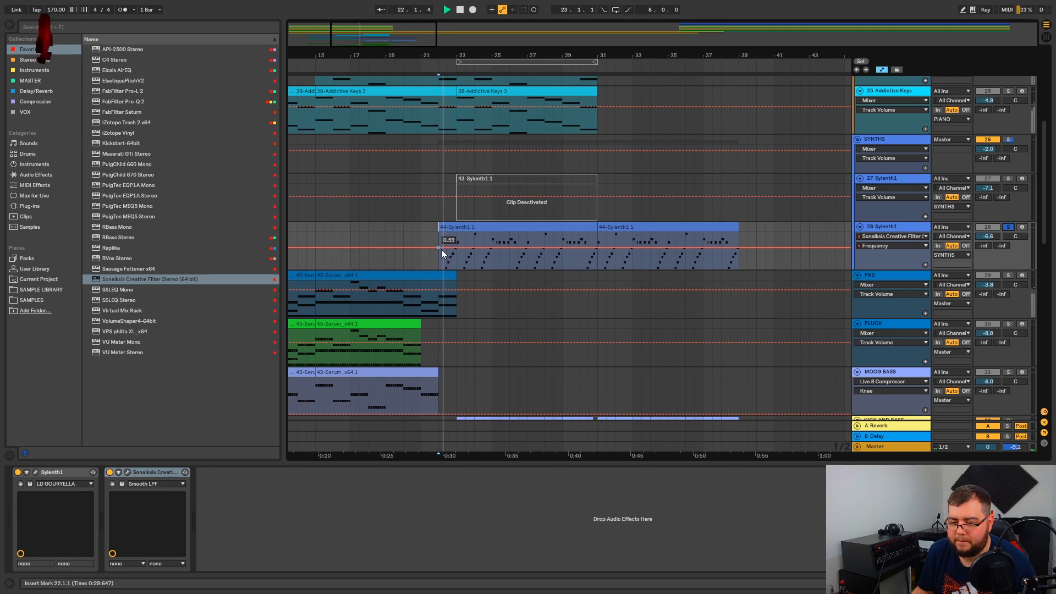
left_click_drag(438, 248, 440, 253)
left_click_drag(601, 257, 581, 248)
left_click(586, 256)
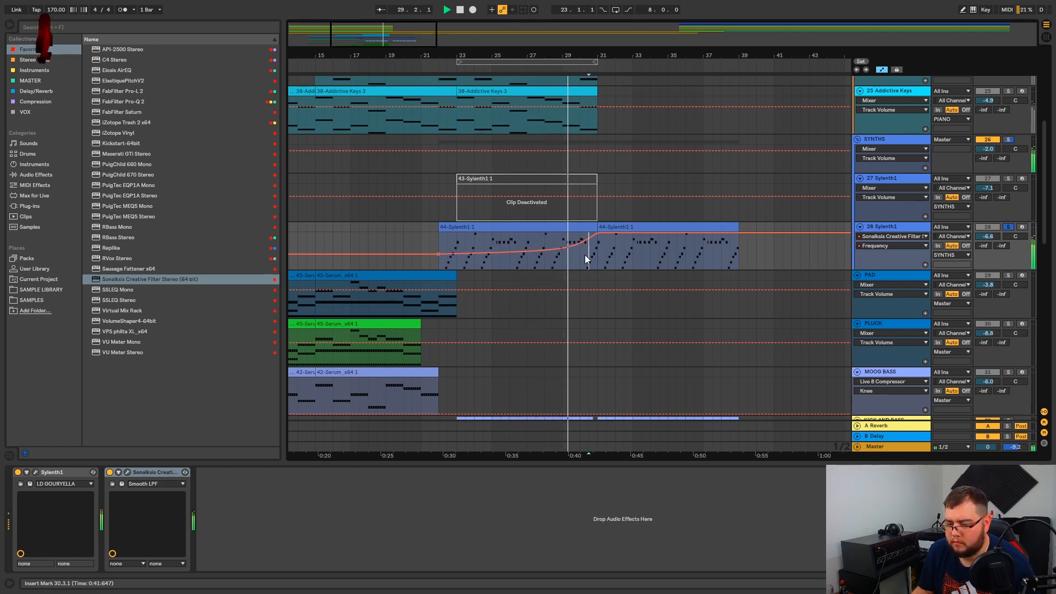
key("space")
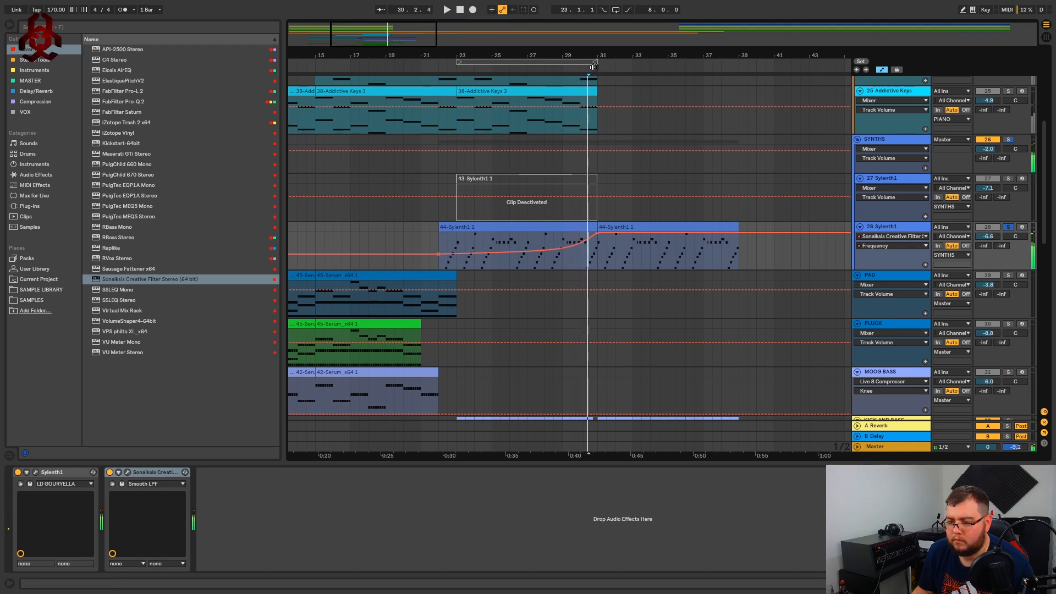
- Delete the section of track 28's first clip from 30.2.3 to 31.1.1, leaving a gap before the second clip
left_click_drag(598, 53, 547, 320)
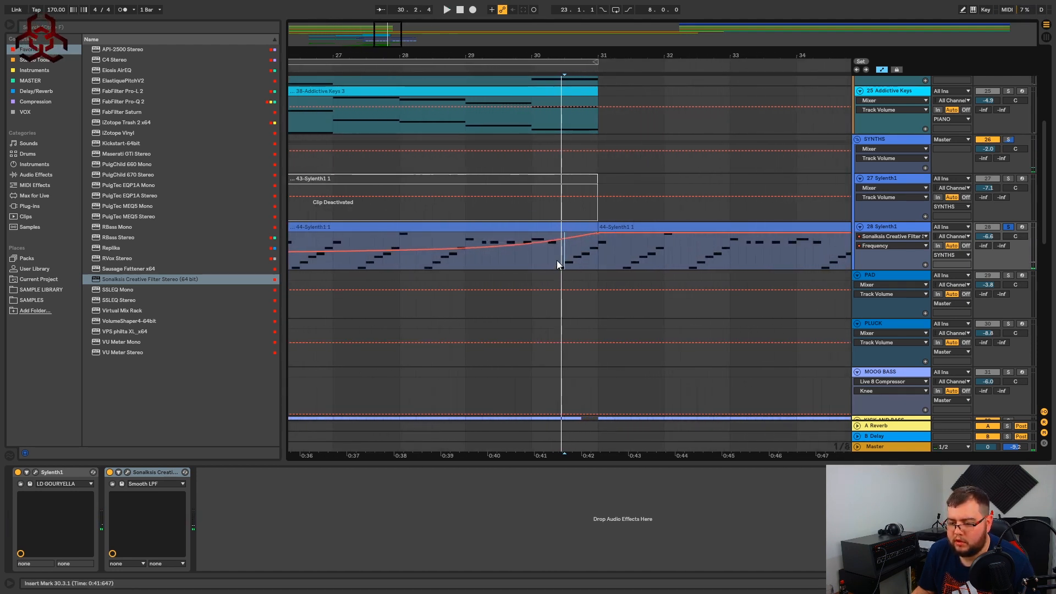
left_click_drag(557, 259, 595, 257)
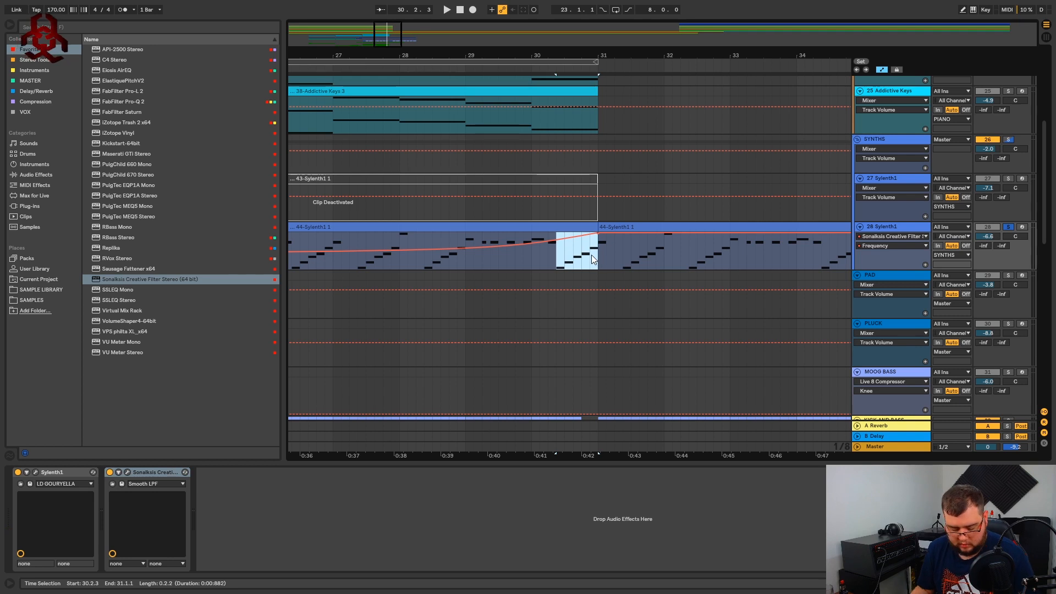
key("a")
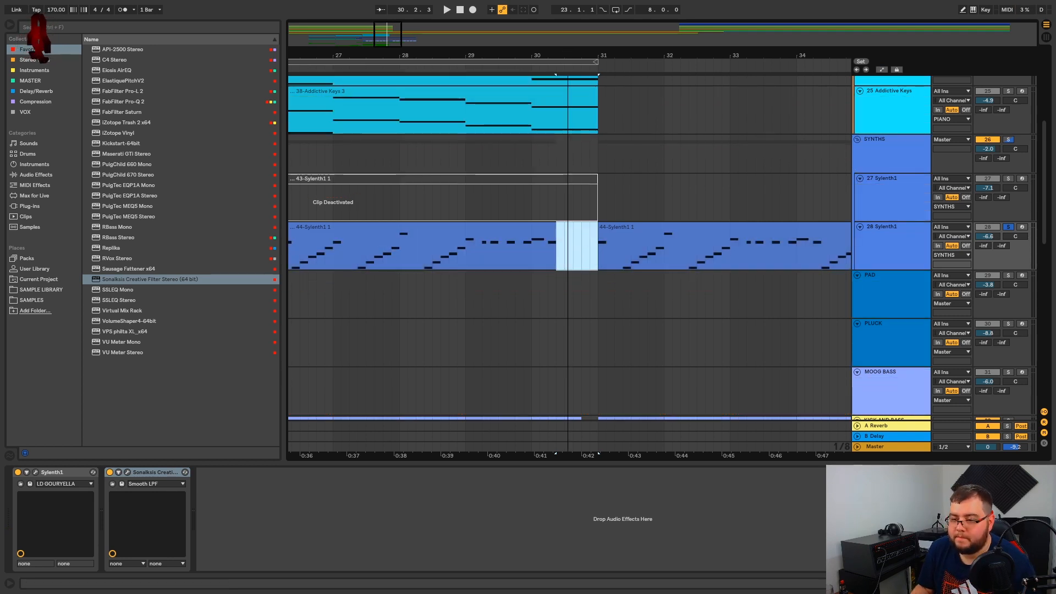
left_click_drag(569, 55, 569, 6)
- Unsolo track 28 and play the whole arrangement from bar 21 to check the build-up
key("super")
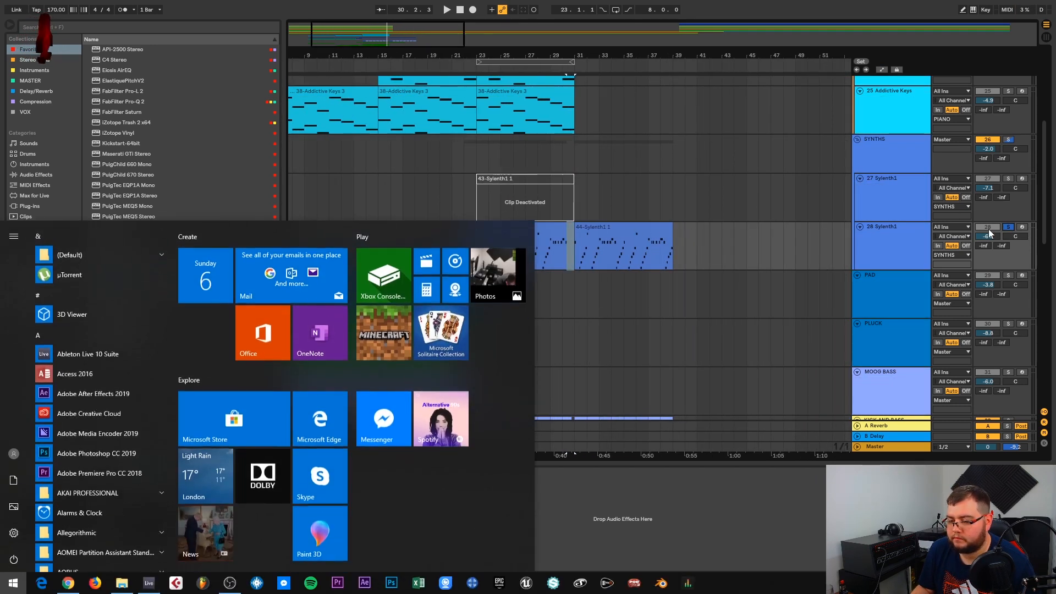
key("super")
left_click(1008, 226)
left_click(447, 251)
key("space")
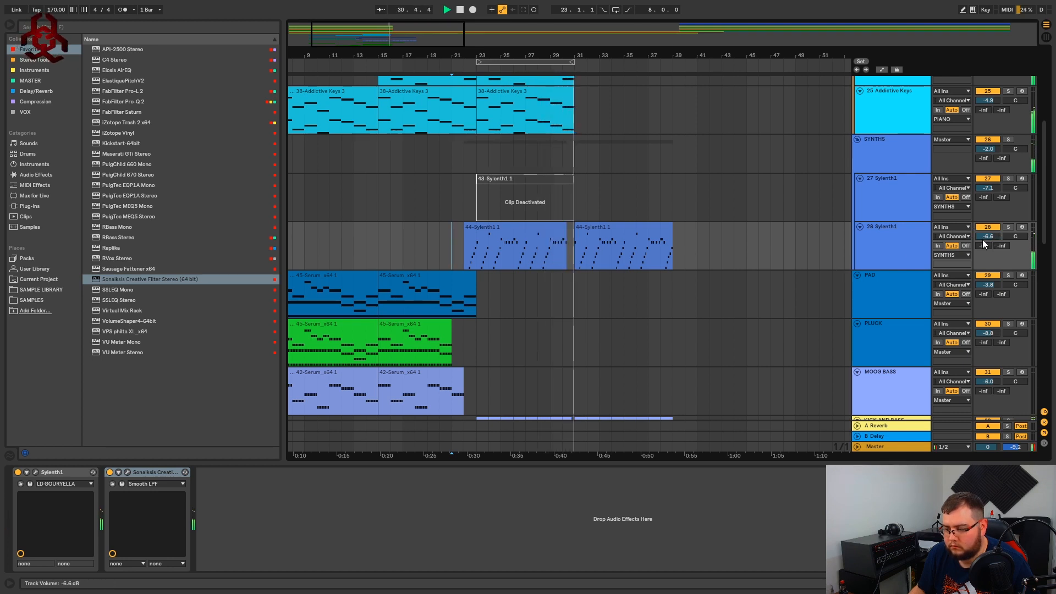
- Raise the starting point of track 28's filter Frequency automation at bar 22 to 0.58
left_click(895, 245)
key("a")
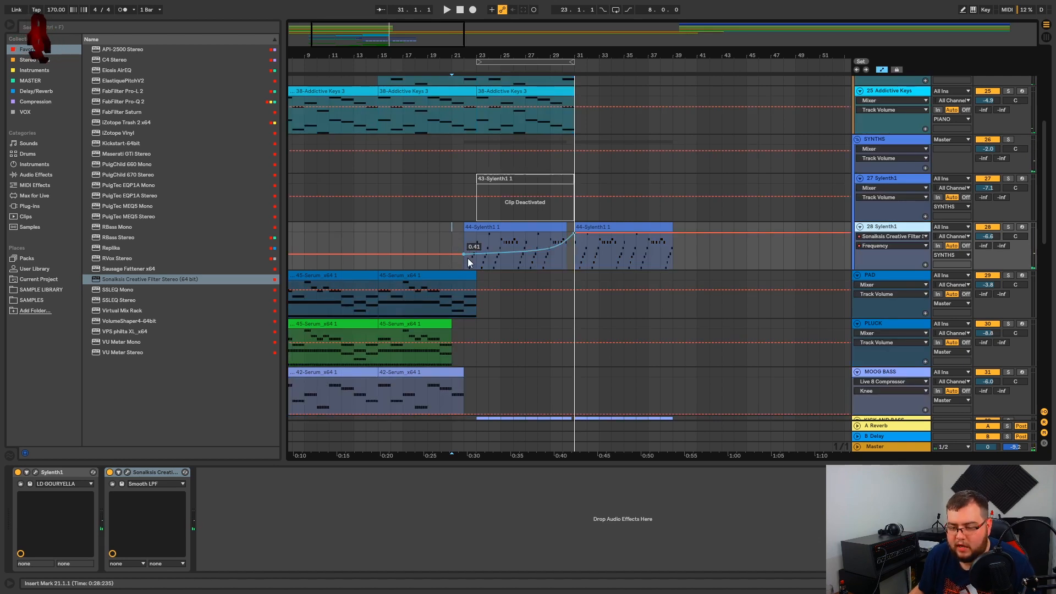
left_click_drag(464, 254, 464, 248)
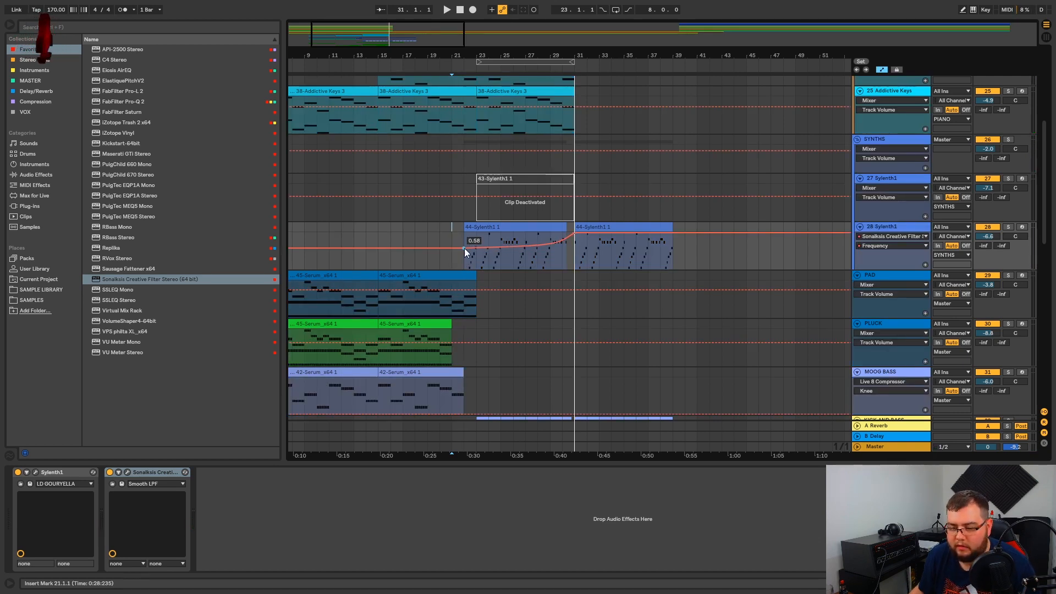
- Play the build-up from bar 22 and raise track 28's volume to -5.1 dB
key("space")
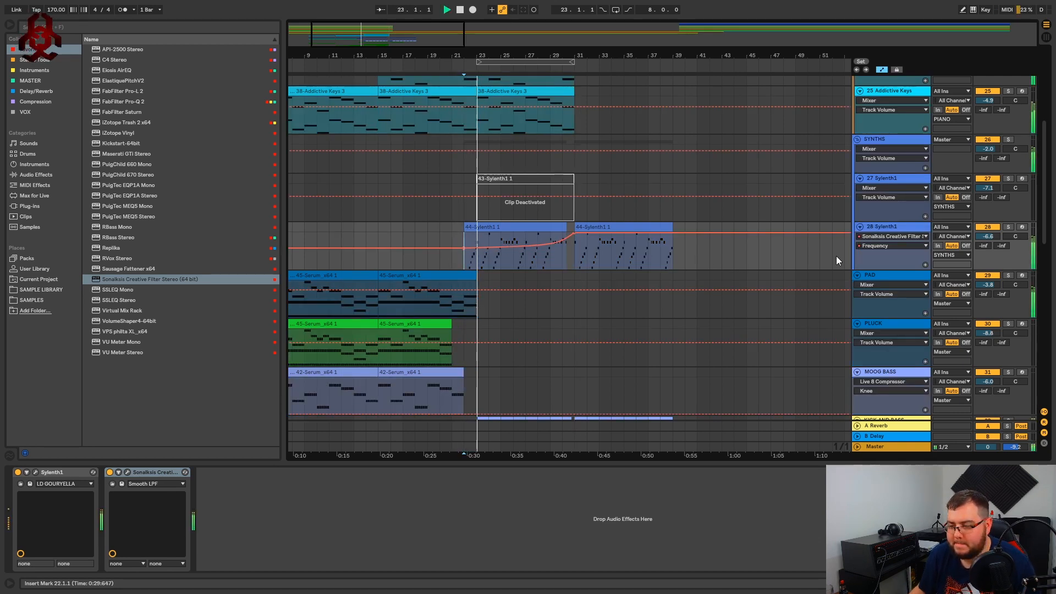
left_click_drag(983, 237, 983, 230)
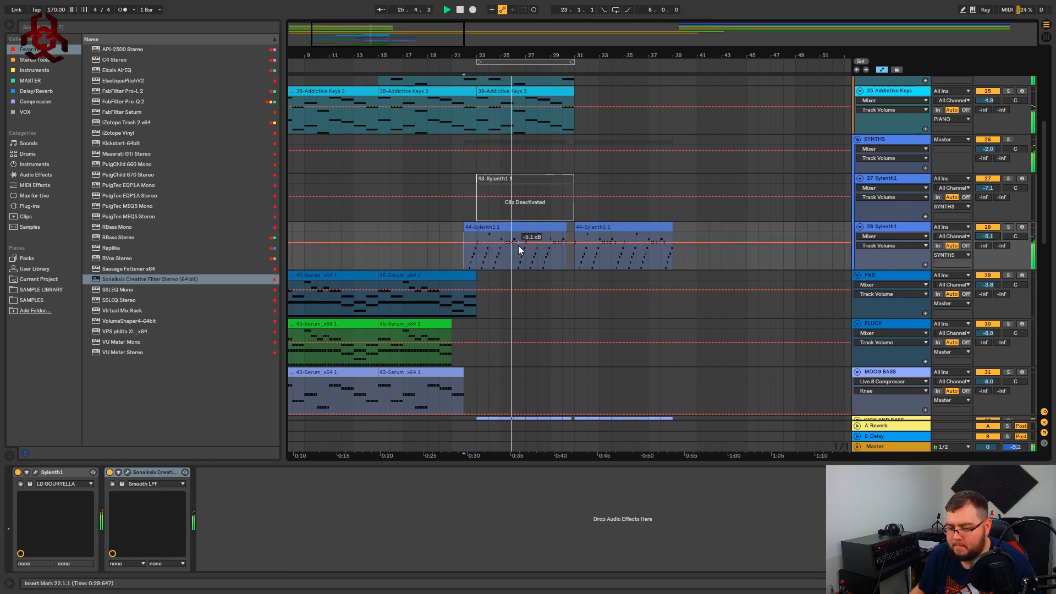
- Show track 28's filter Frequency automation, make its rise toward bar 31 more gradual, and slightly raise its starting point at bar 22
left_click(892, 237)
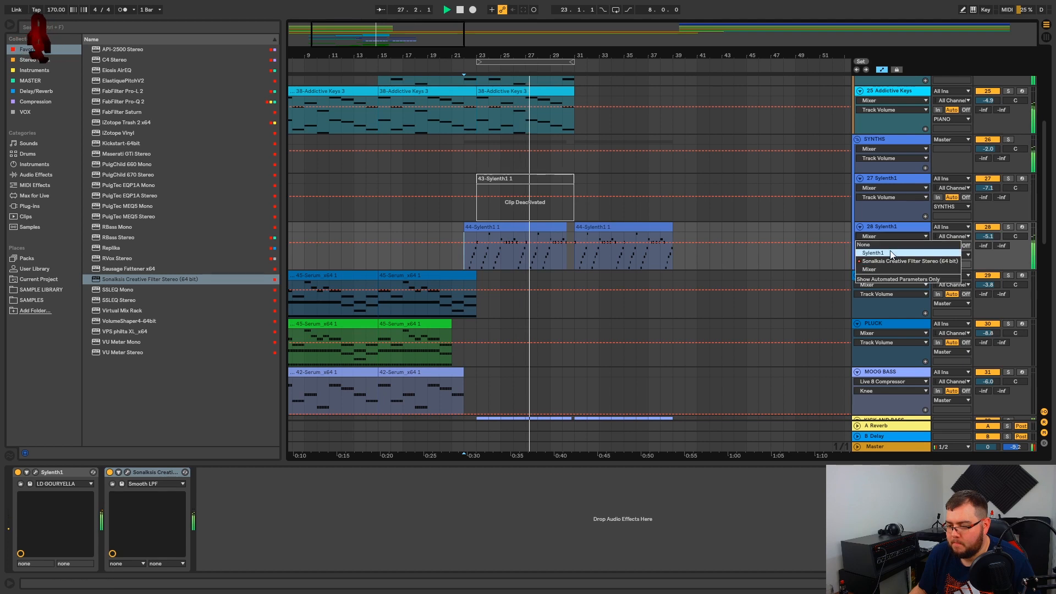
left_click(871, 259)
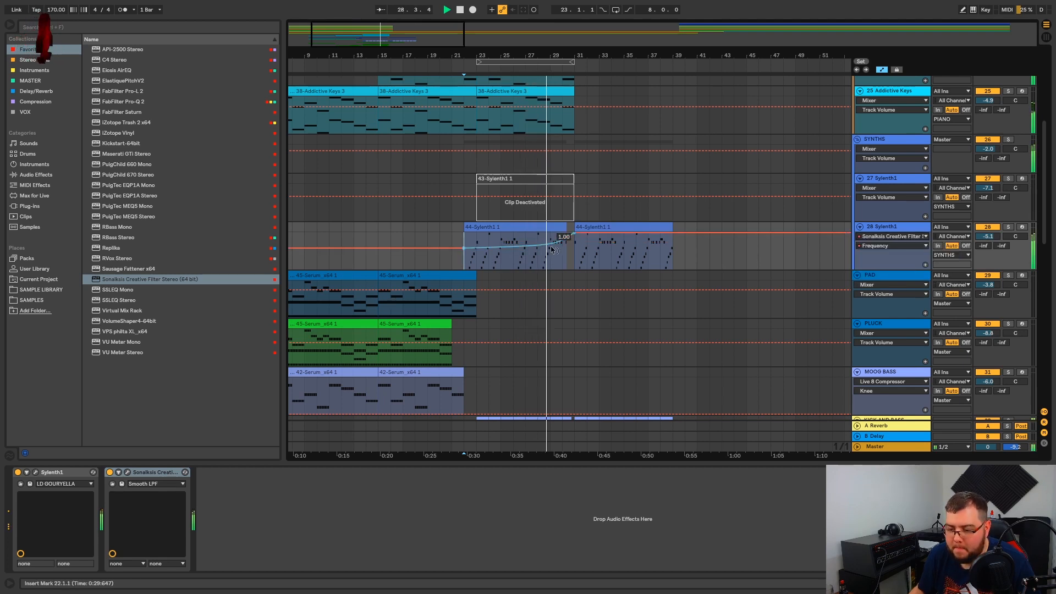
left_click_drag(557, 241, 556, 241)
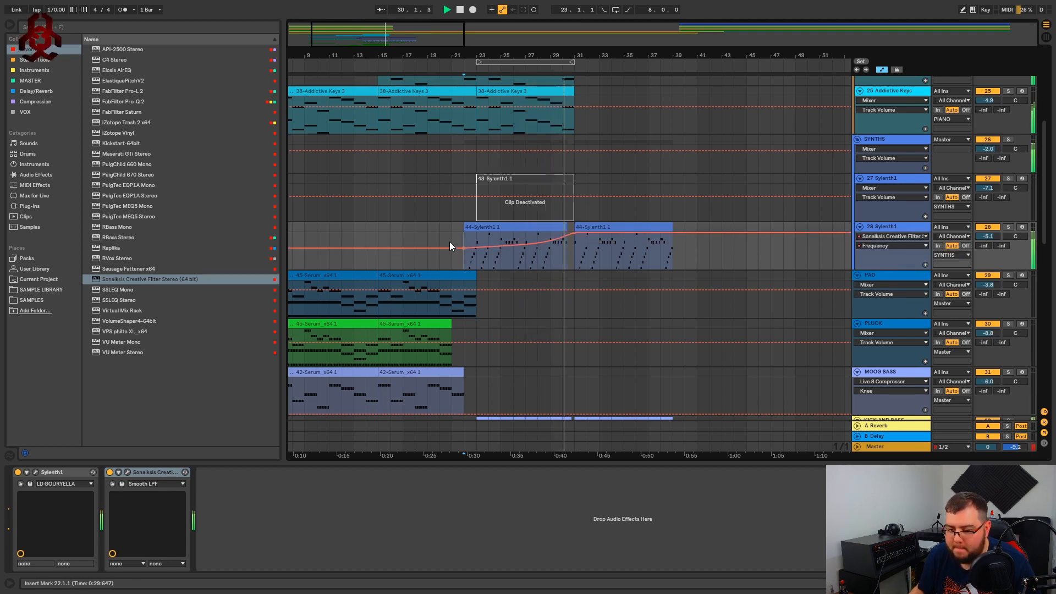
key("space")
key("space")
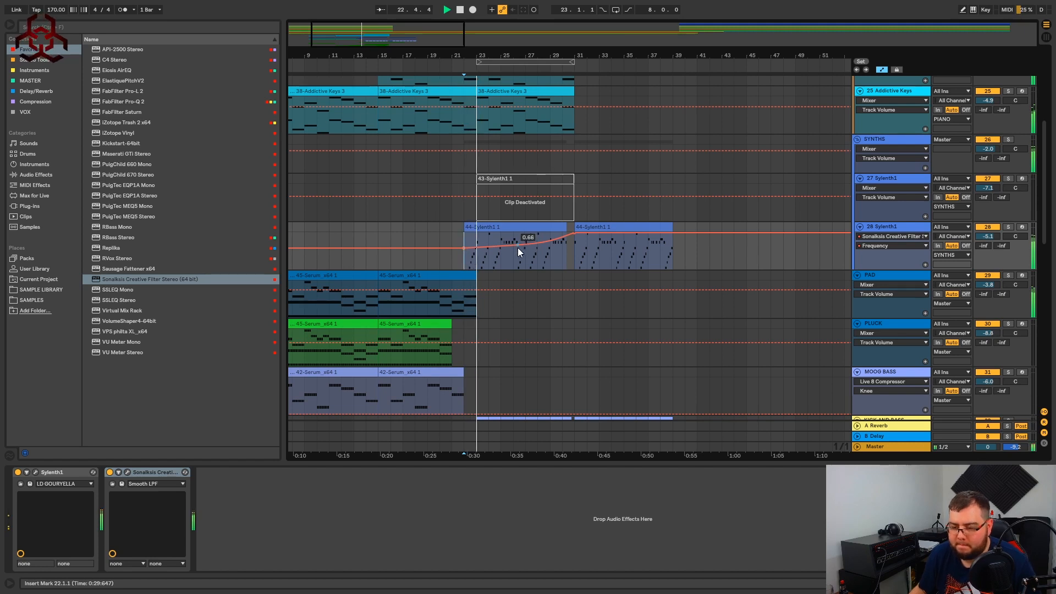
left_click_drag(464, 248, 464, 245)
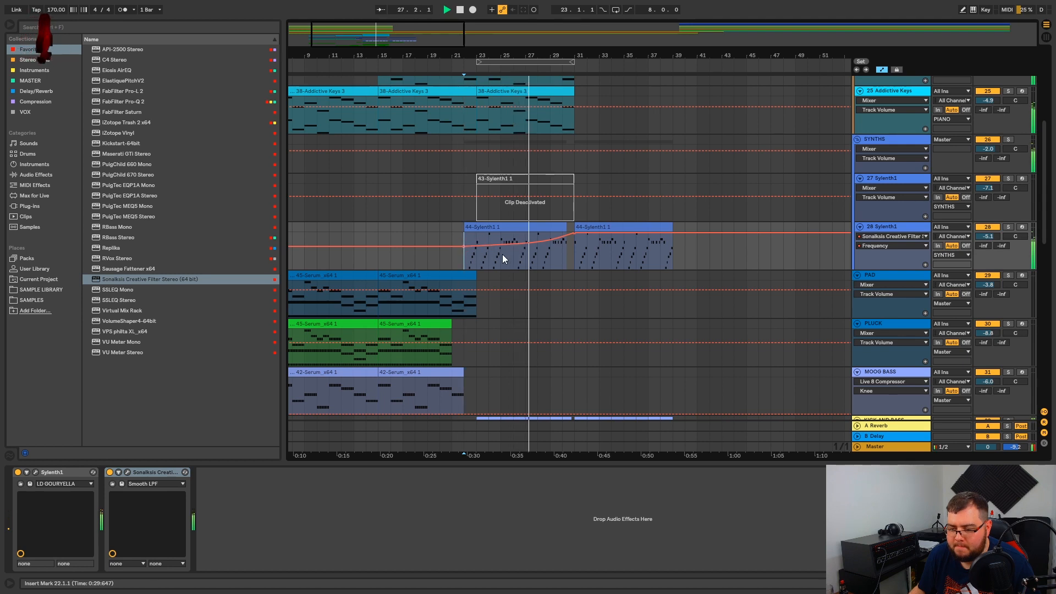
left_click(439, 228)
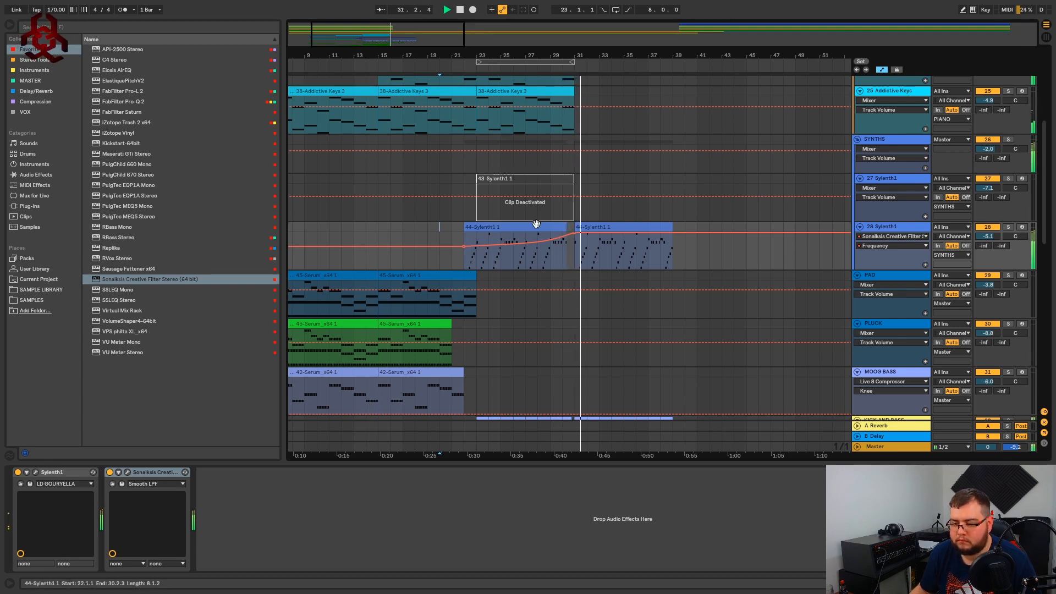
- Stop playback and extend track 28's first clip to 31.1.1, closing the gap before the second clip
left_click(567, 227)
key("space")
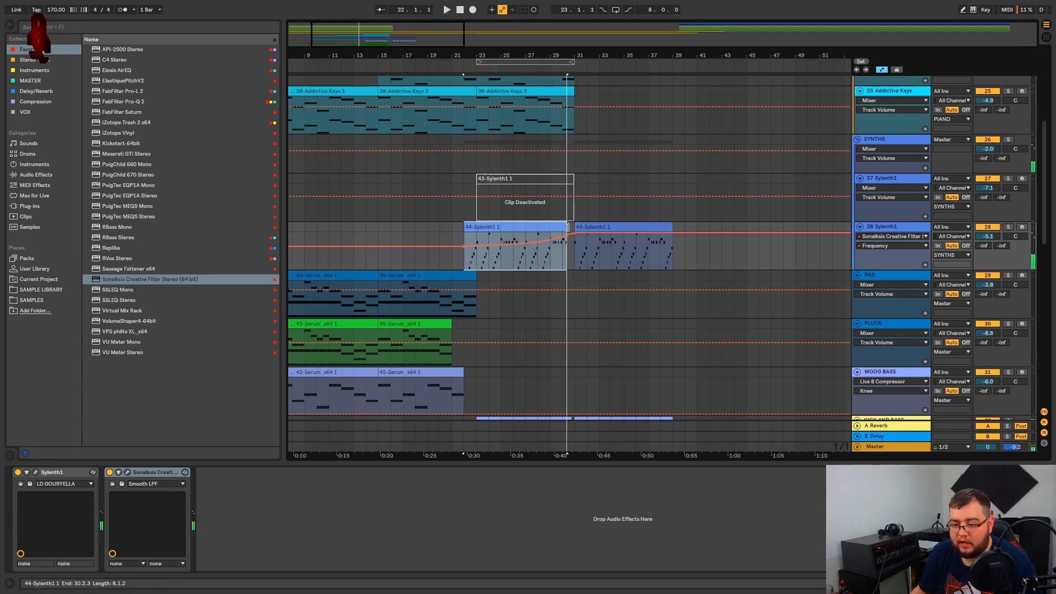
left_click_drag(569, 227, 571, 227)
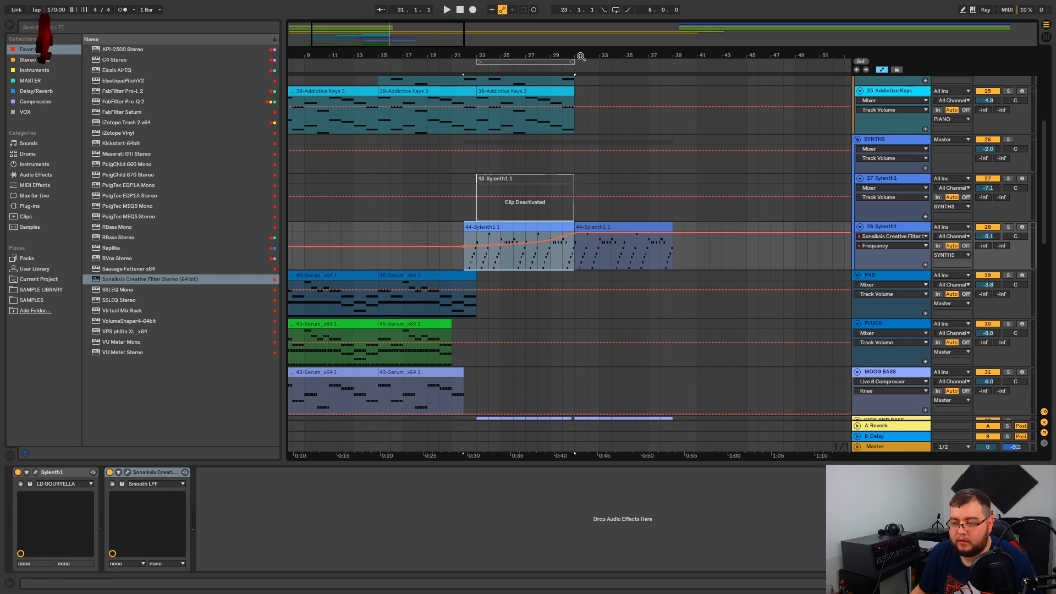
- Add a dip at about 30.3 in track 28's filter Frequency automation, between bars 30 and 31, and play it from bar 29
left_click_drag(580, 56, 473, 263)
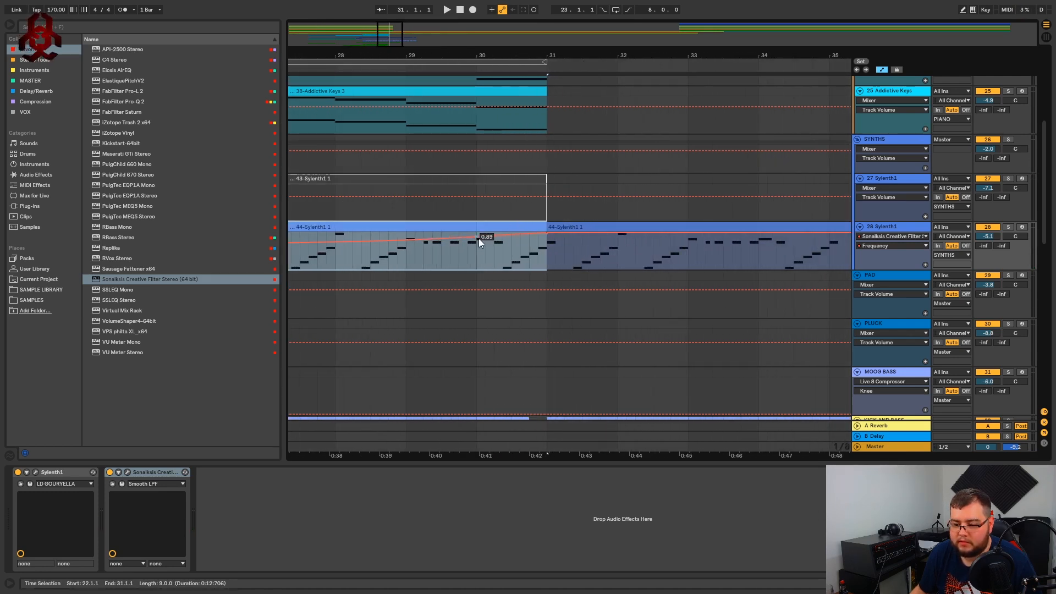
left_click(478, 239)
left_click_drag(511, 236, 511, 241)
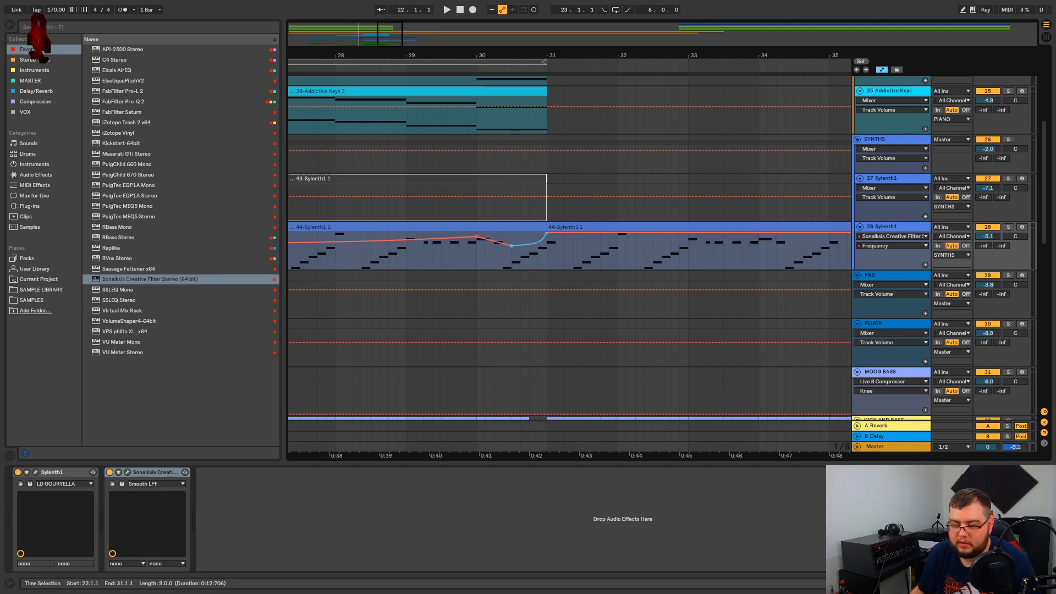
left_click(415, 258)
key("space")
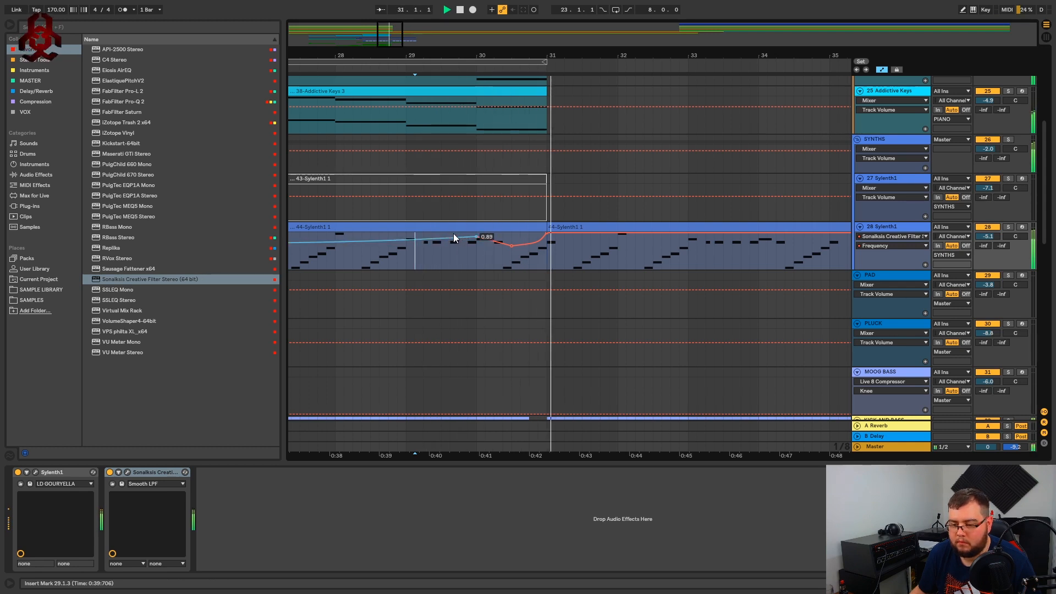
left_click_drag(529, 56, 537, 16)
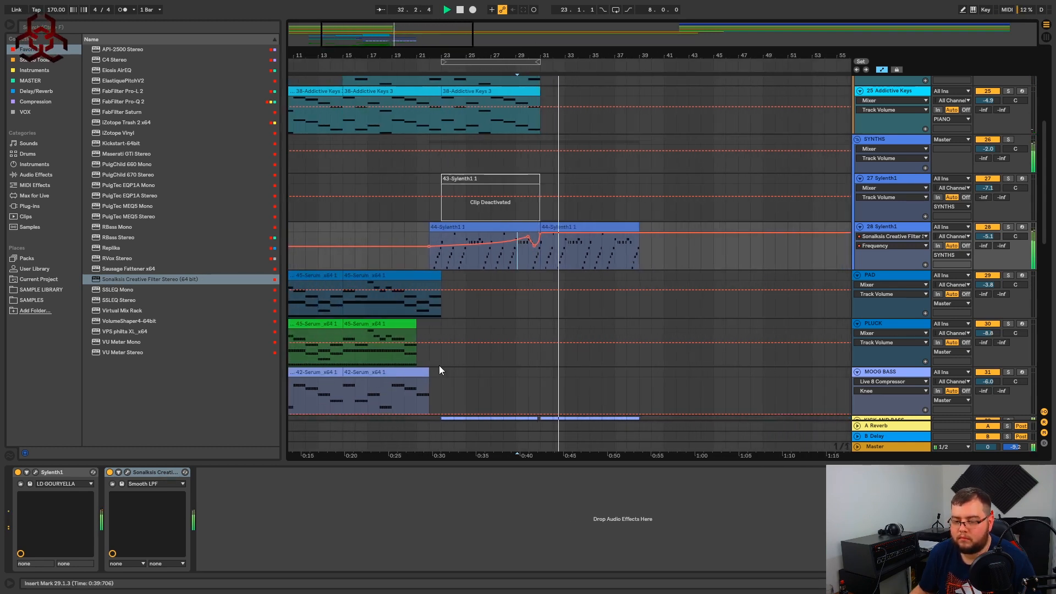
- Hide the automation lanes and play the arrangement from bar 21 to hear the arpeggio lead into the drop
left_click(422, 237)
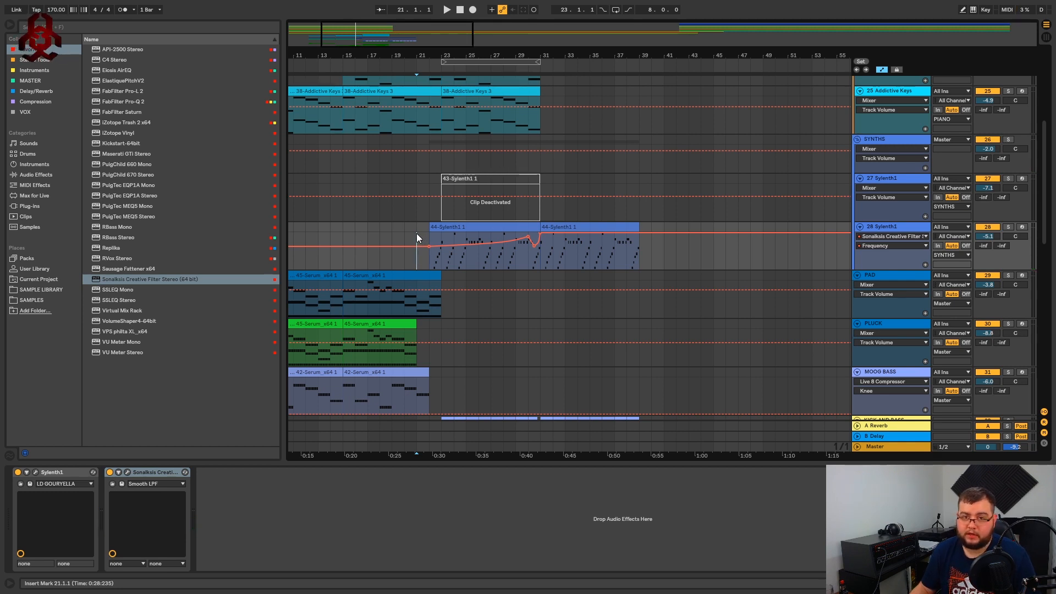
left_click(446, 233)
mouse_move(538, 52)
left_mouse_down()
mouse_move(558, 49)
mouse_move(543, 43)
left_mouse_up()
left_click(444, 232)
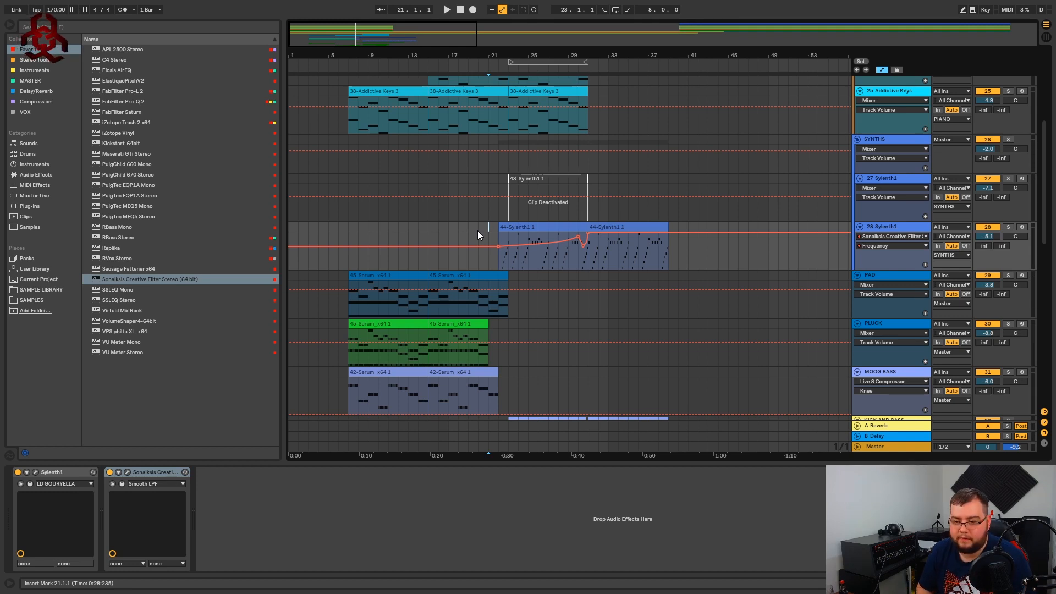
scroll(482, 247, "up", 2)
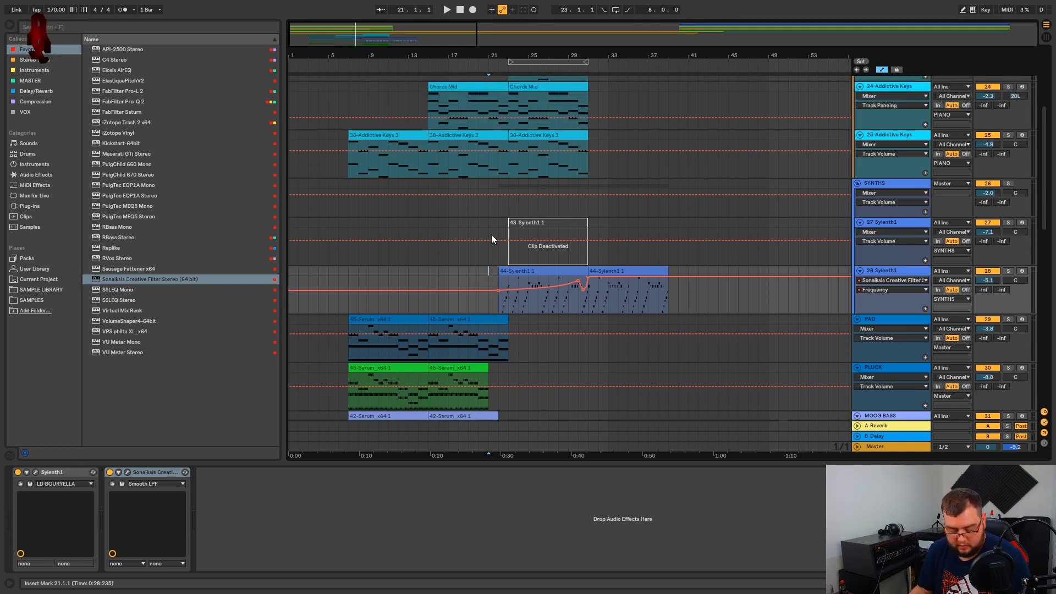
key("a")
left_click_drag(574, 56, 513, 277)
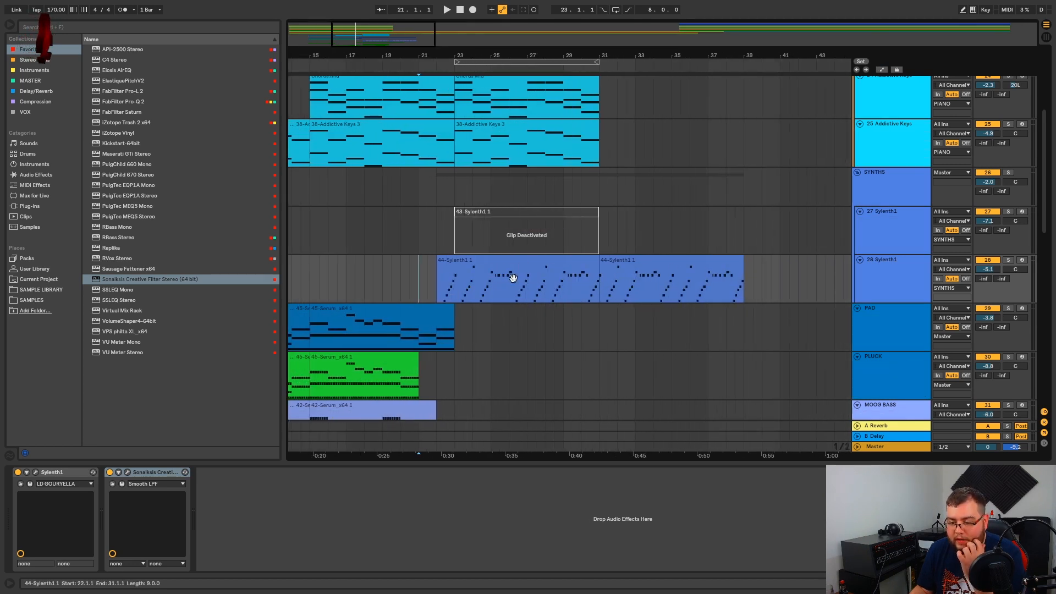
left_click(521, 270)
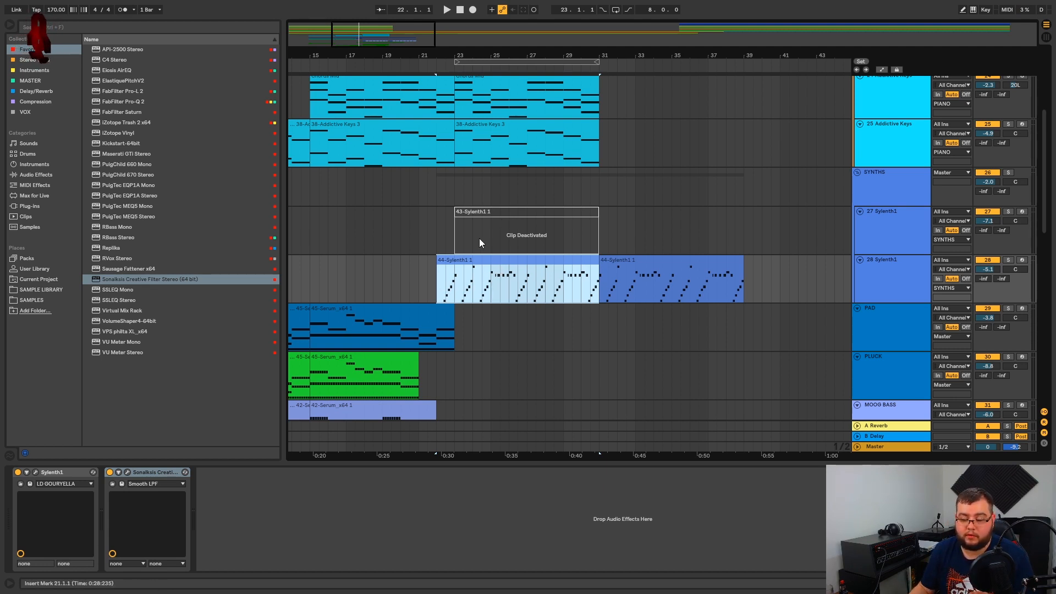
left_click(421, 279)
key("space")
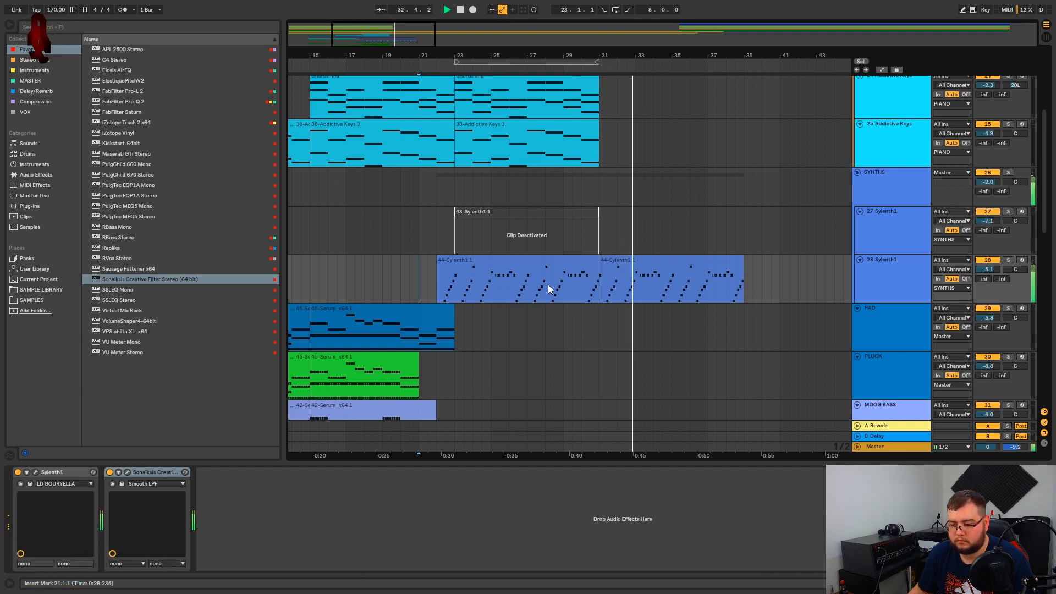
key("space")
- Deactivate track 28's first clip, reactivate the melody clip on track 27, and play from bar 22 to compare
left_click(531, 261)
key("0")
left_click(541, 211)
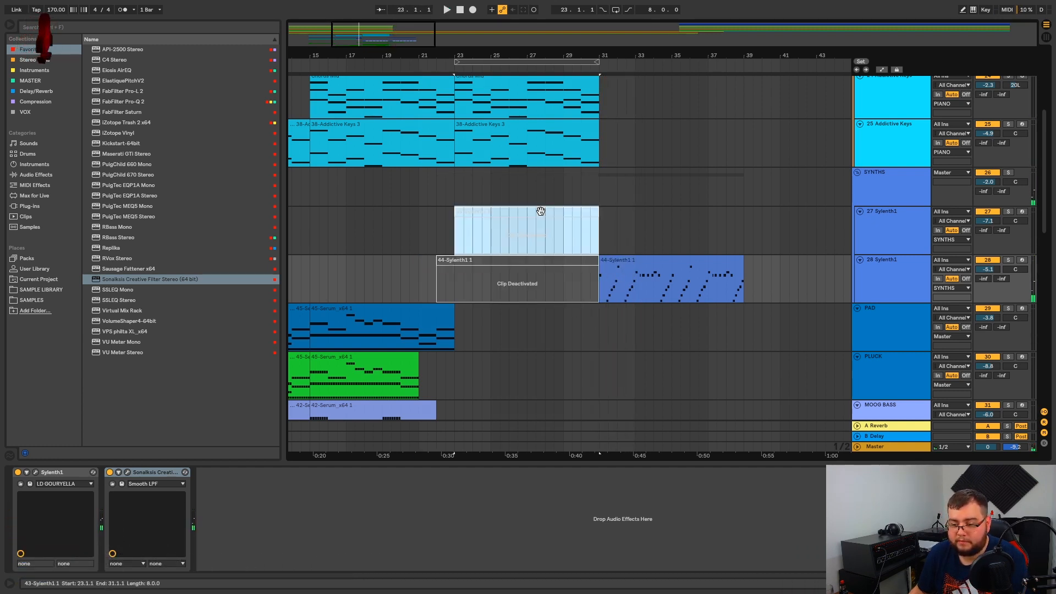
left_click(436, 232)
key("space")
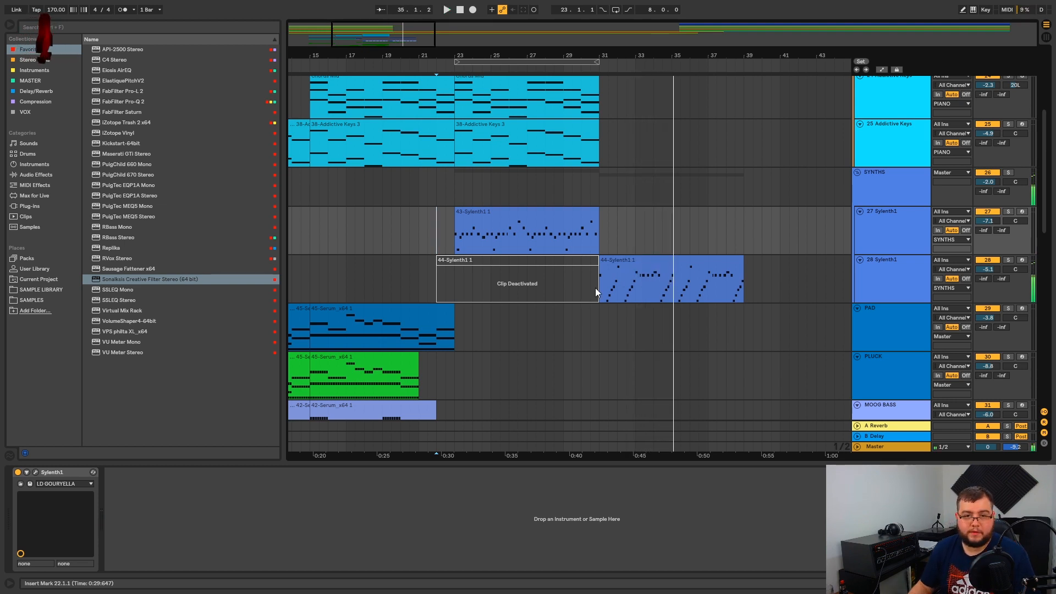
- Add the Sonalksis Creative Filter Stereo effect to track 27
left_click(873, 223)
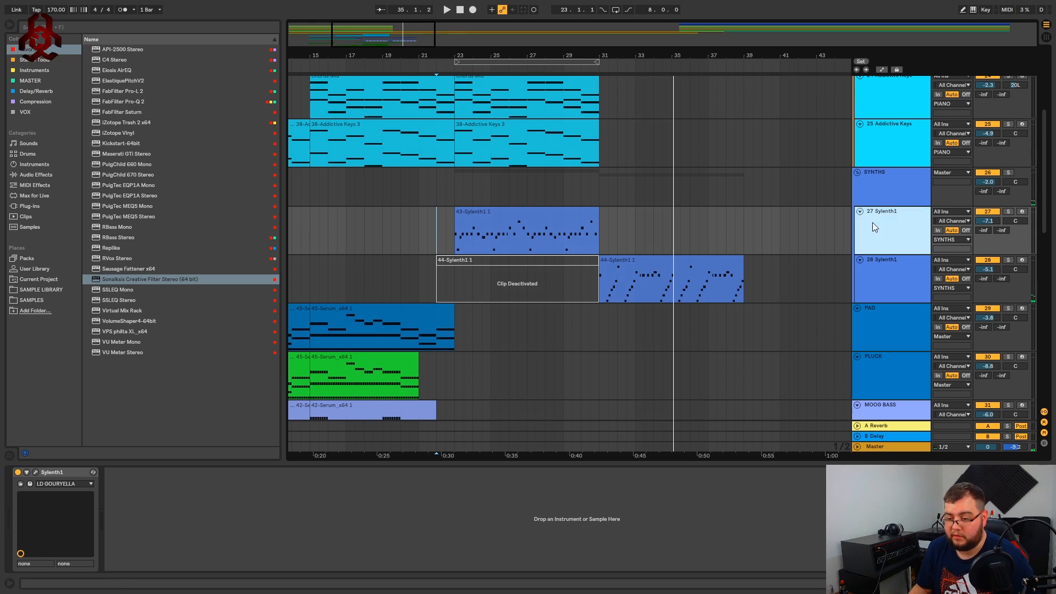
double_click(155, 278)
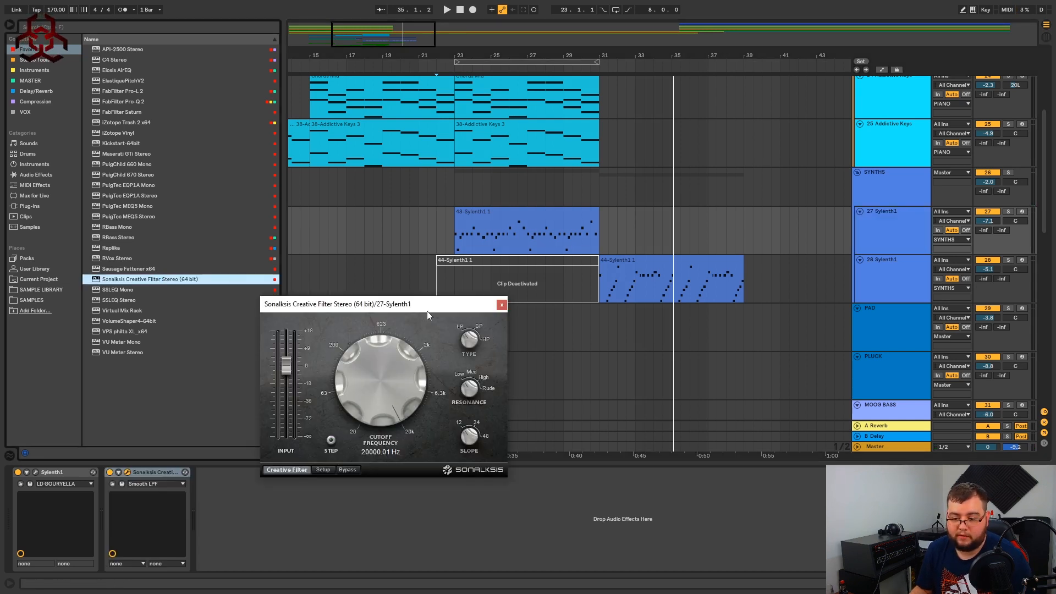
left_click_drag(443, 308, 443, 289)
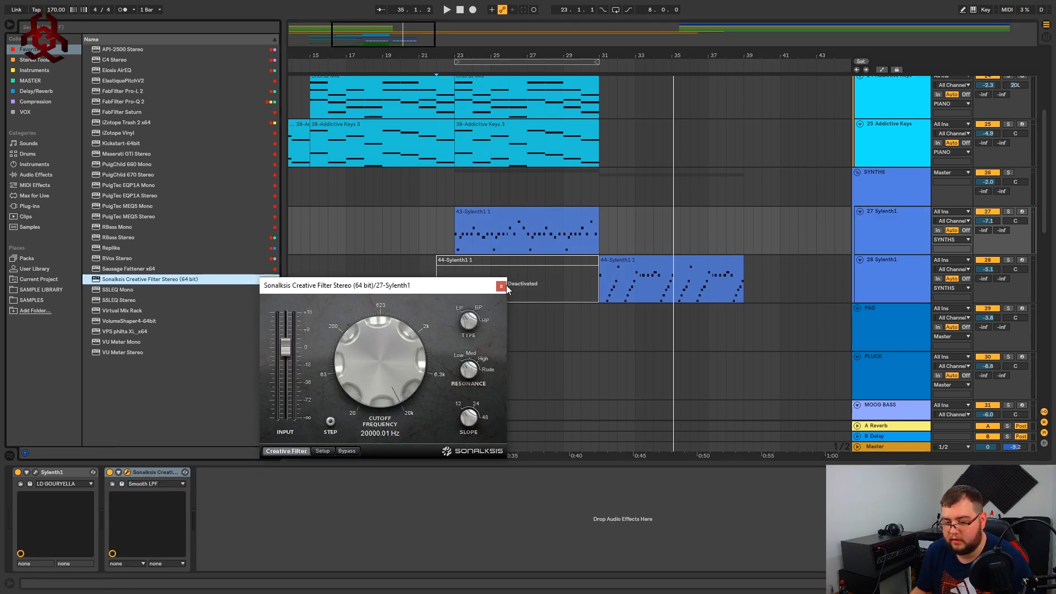
- Automate track 27's filter Frequency to rise from a lowered point at bar 23 to 1.00 at bar 31, and play it
left_click(495, 220)
left_click(913, 221)
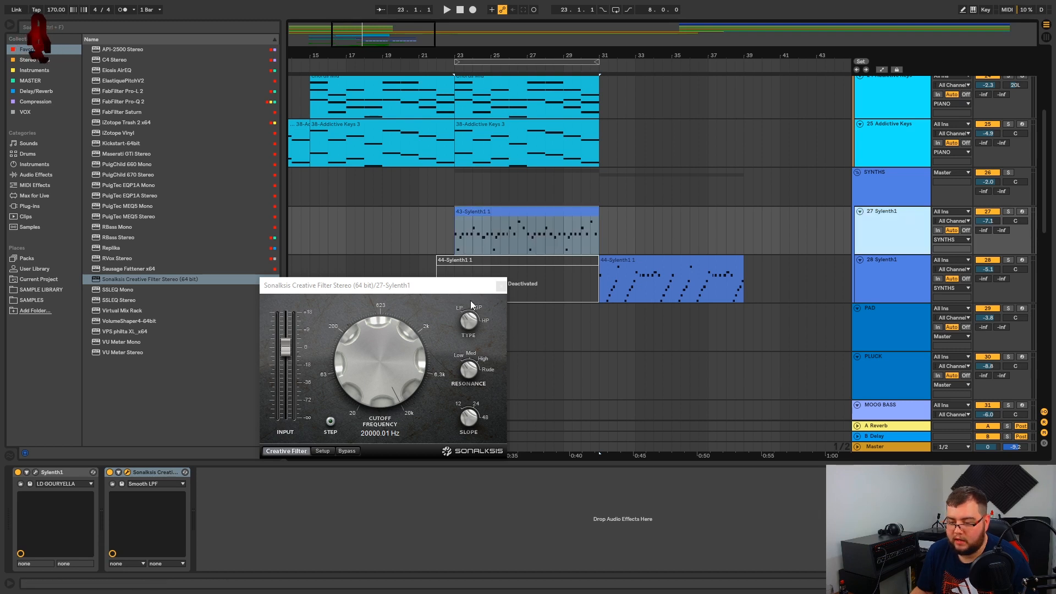
key("a")
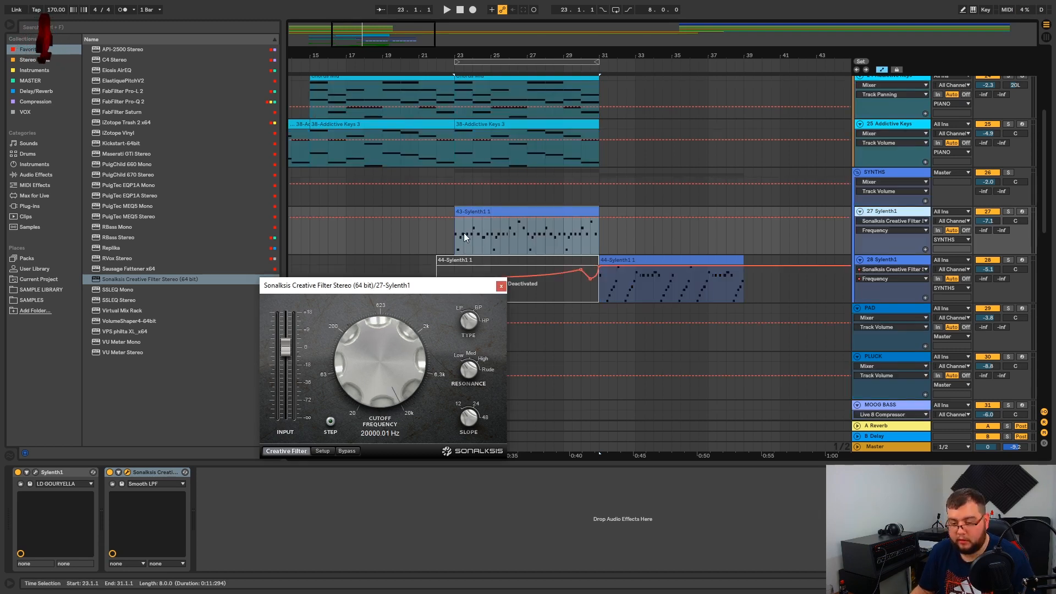
left_click_drag(497, 55, 518, 82)
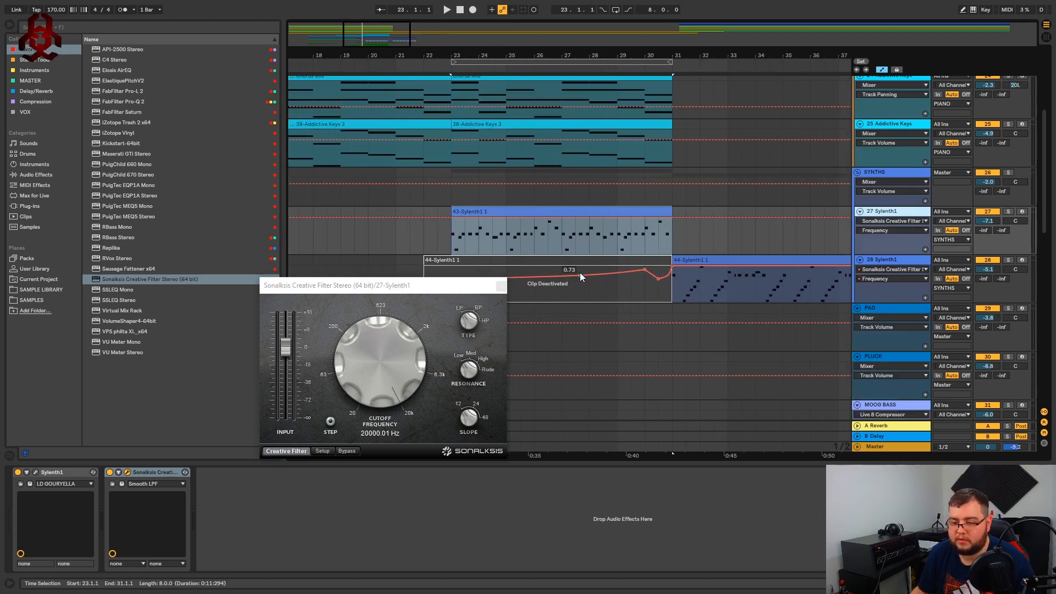
left_click(671, 216)
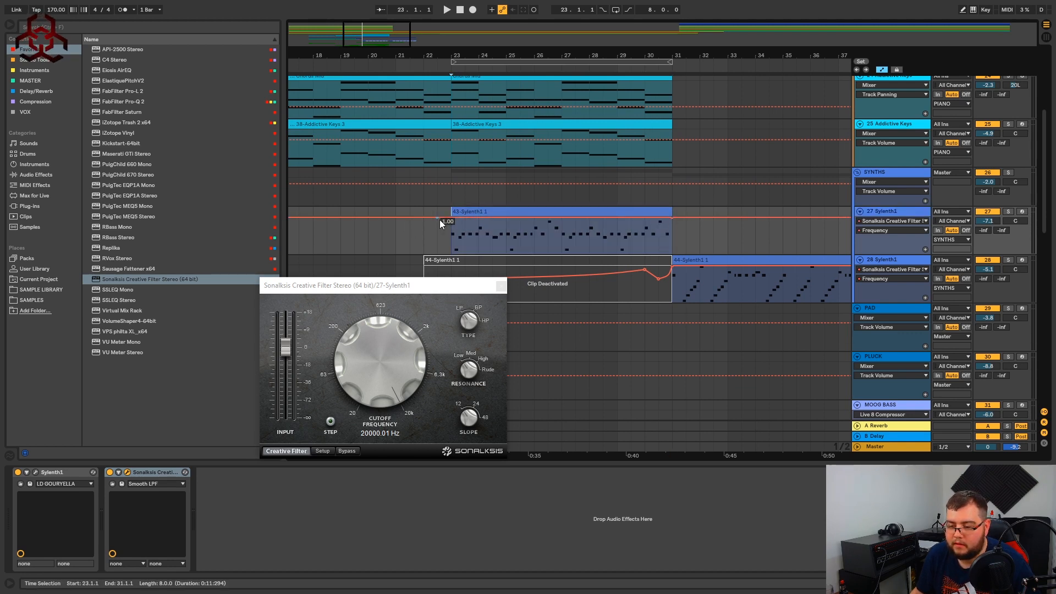
left_click_drag(452, 218, 451, 224)
key("space")
key("space")
key("space")
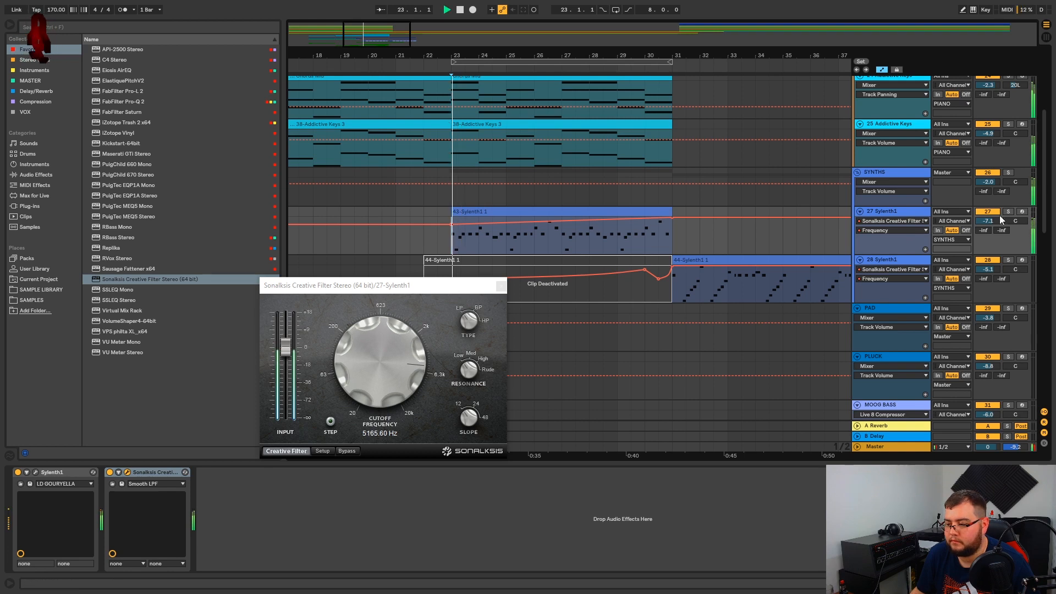
- Solo track 27 and lower the starting point of its filter Frequency automation at bar 23 further
left_click(1008, 212)
key("space")
left_click_drag(452, 223, 452, 227)
key("space")
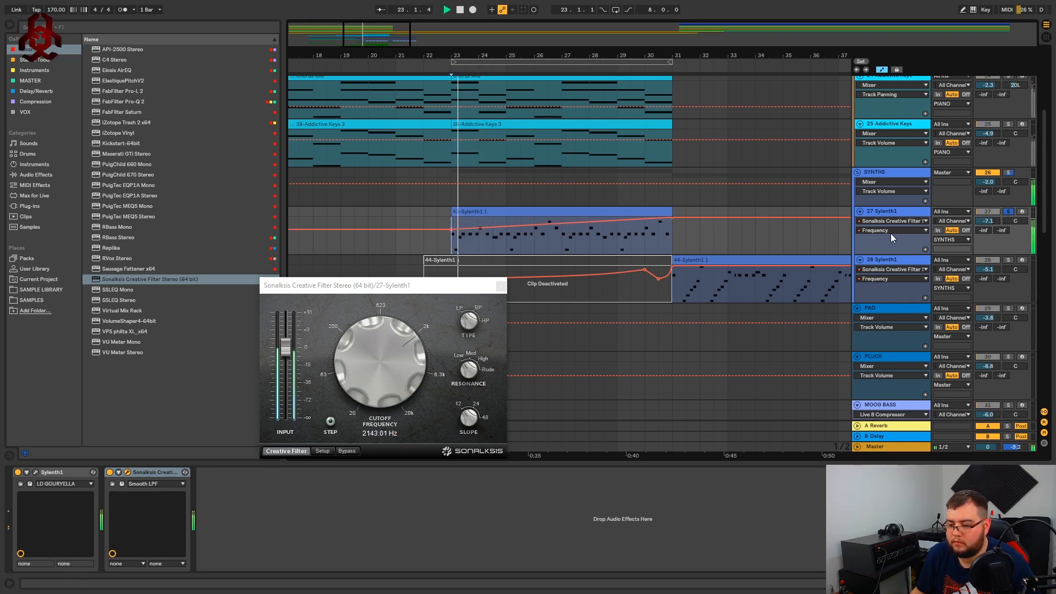
- Unsolo track 27, close its filter window, and raise the track's volume to -6.6 dB
left_click(1008, 212)
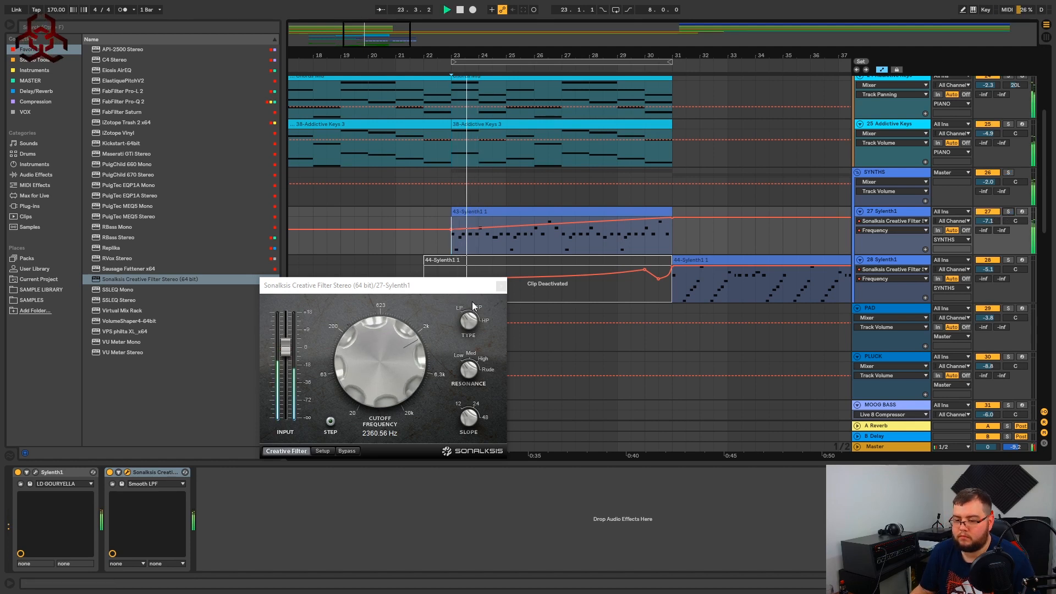
left_click(501, 285)
left_click_drag(992, 221, 992, 218)
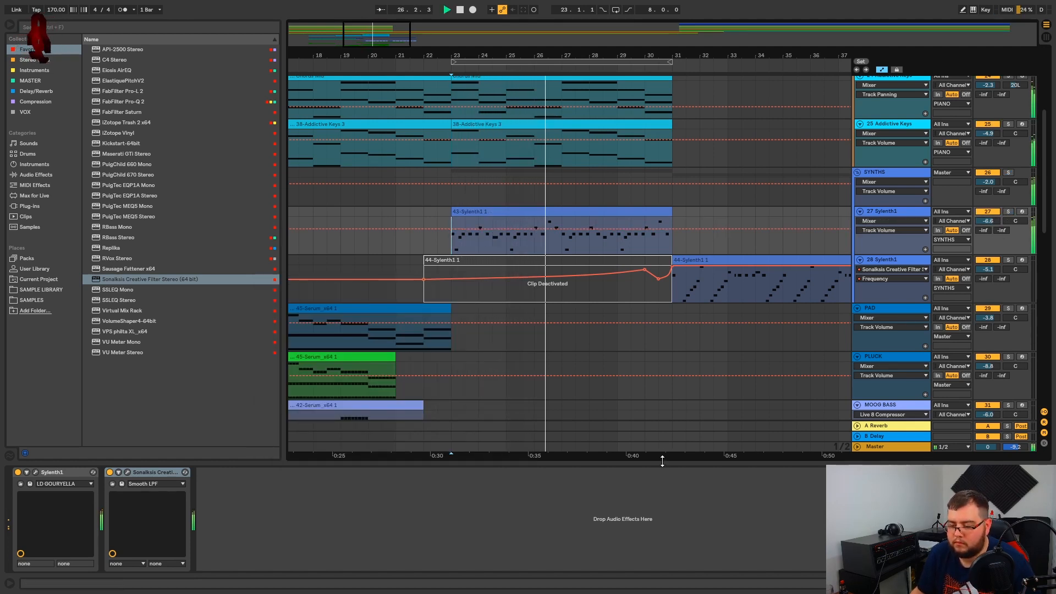
- Hide the device view and the automation lanes to show more of the arrangement during playback
key("ctrl+alt+l")
key("a")
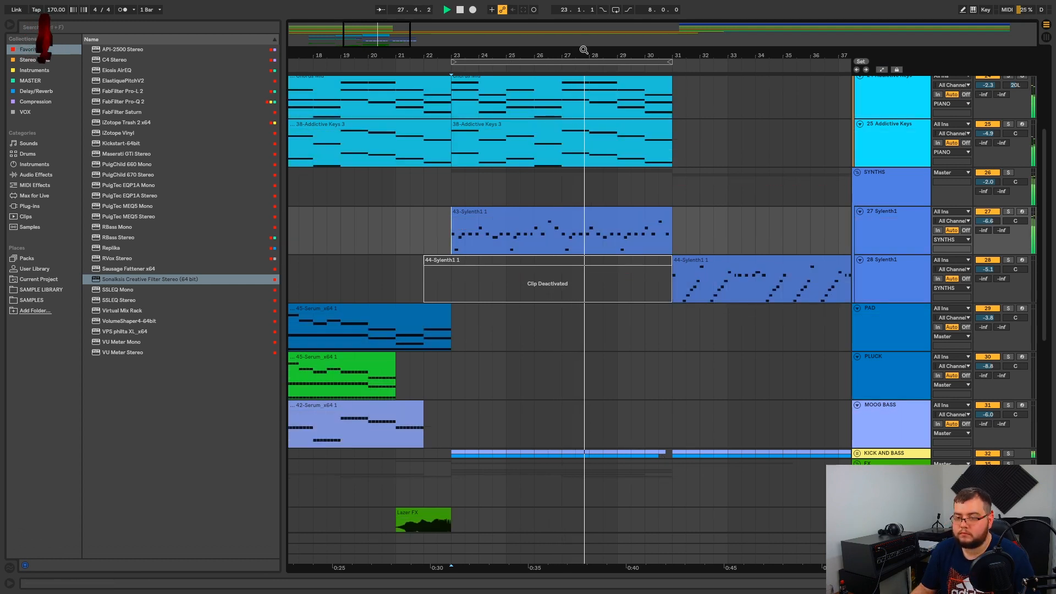
left_click_drag(582, 54, 532, 22)
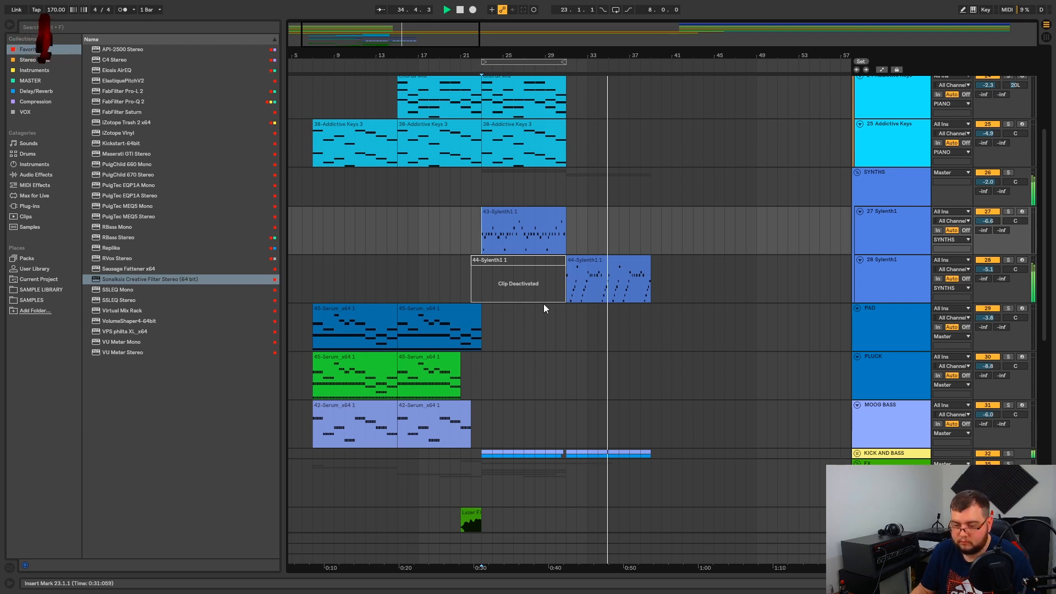
- Stop playback and show the devices of track 27
key("space")
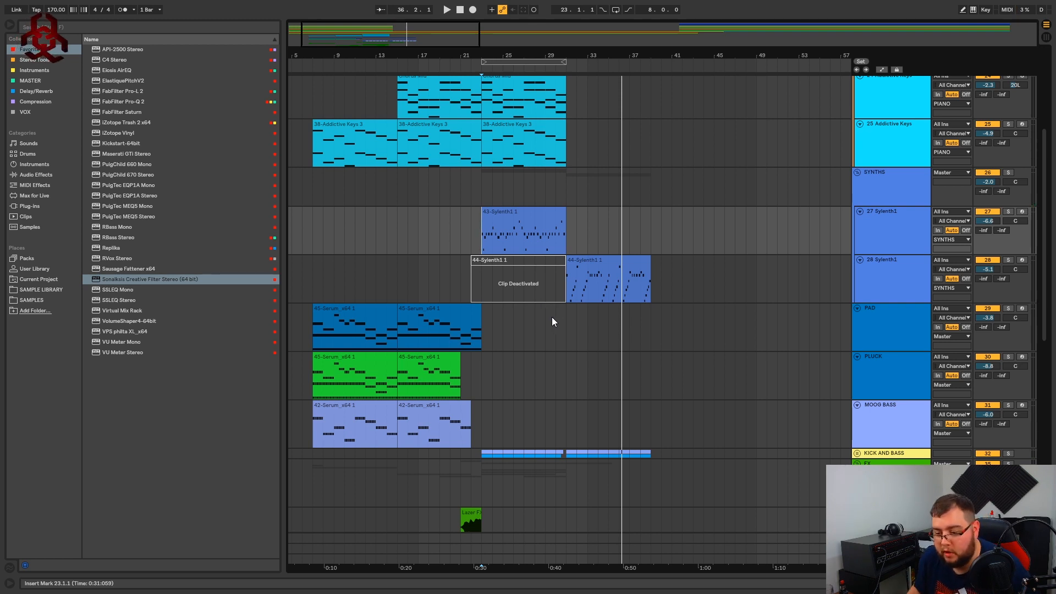
left_click(490, 221)
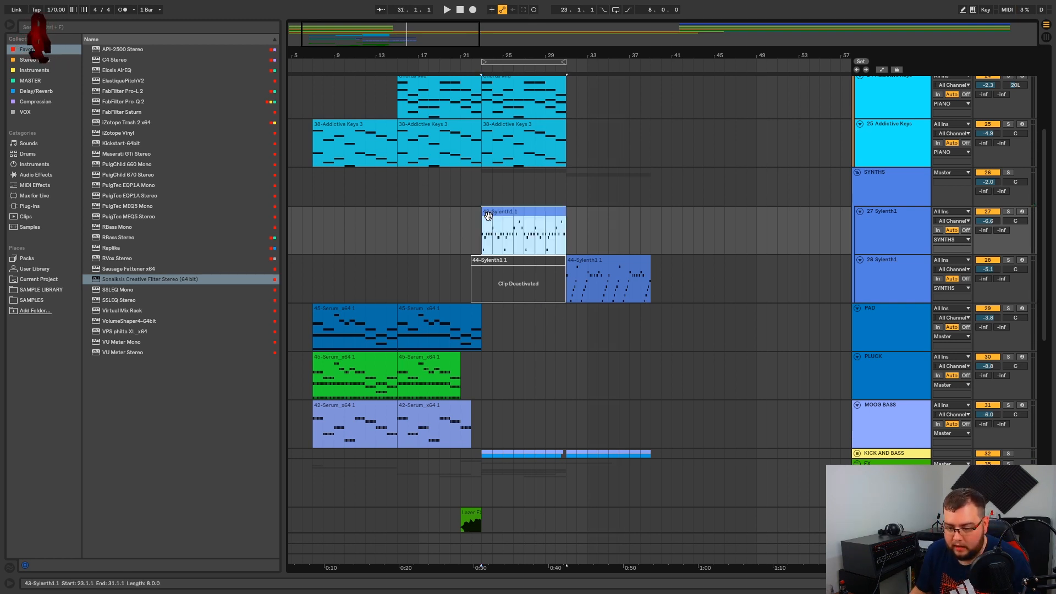
left_click(467, 230)
left_click(498, 223)
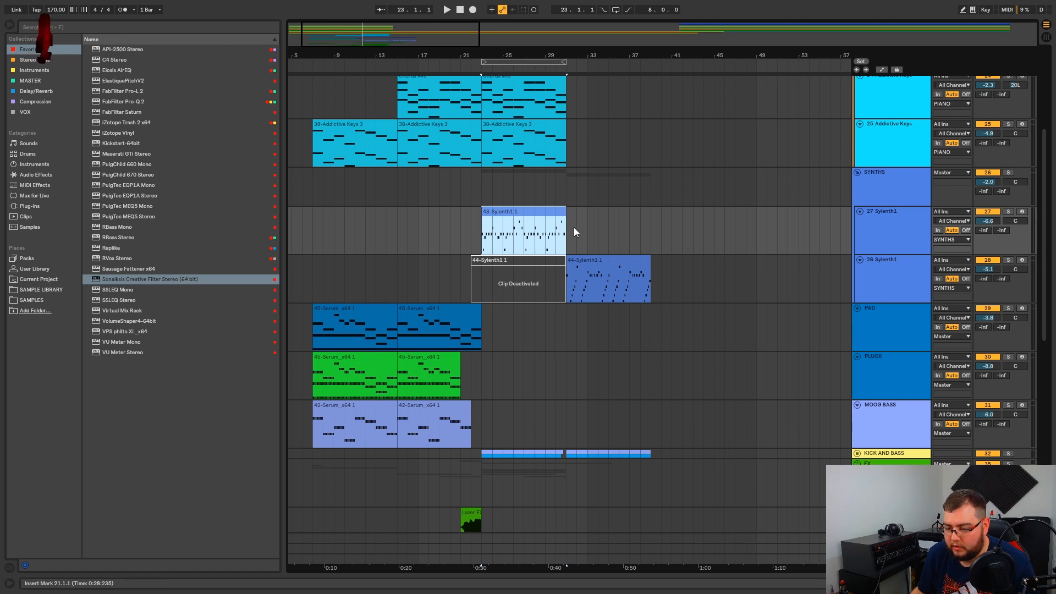
double_click(887, 212)
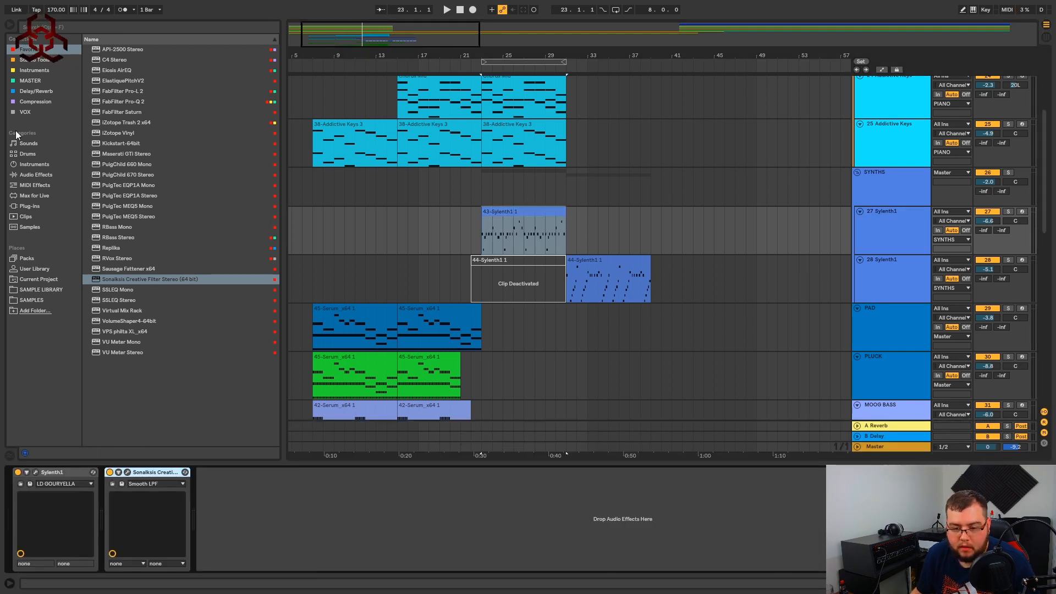
- Load FabFilter Pro-Q 2 at the end of track 27's device chain and place its window over the arrangement
double_click(127, 104)
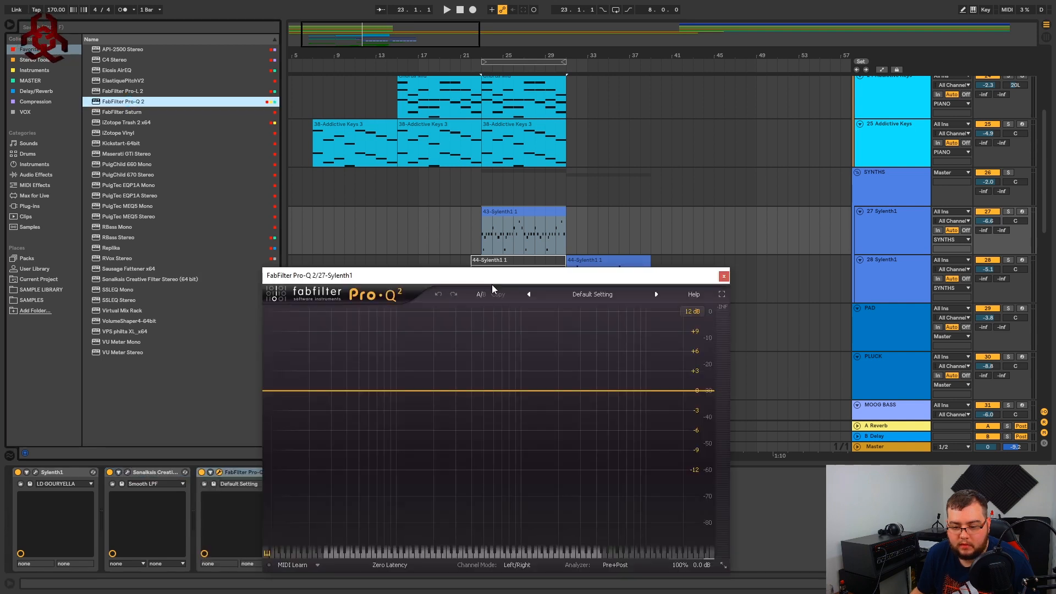
left_click_drag(482, 277, 489, 367)
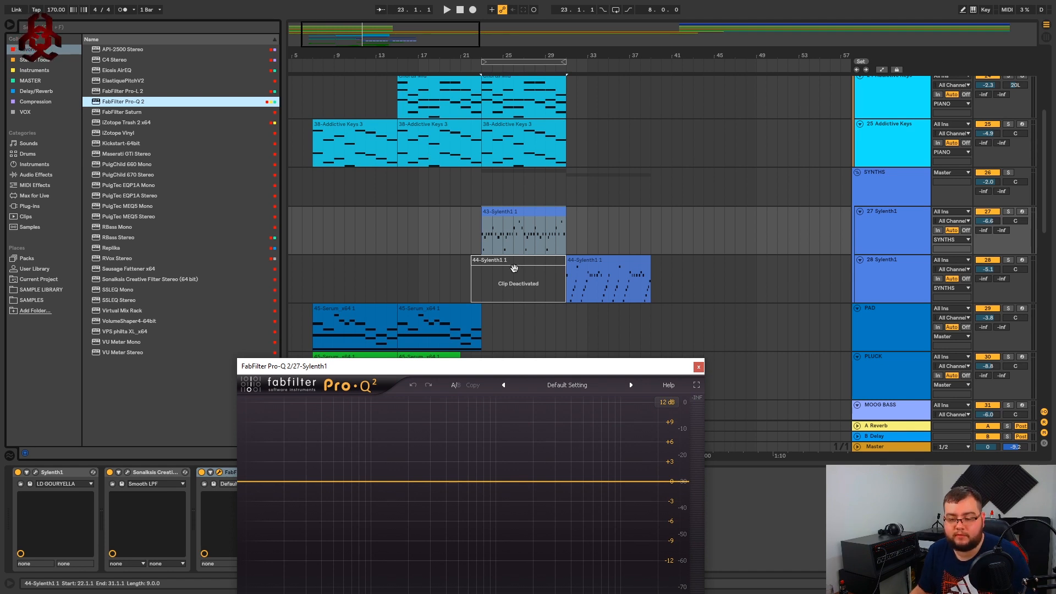
left_click_drag(503, 373, 568, 235)
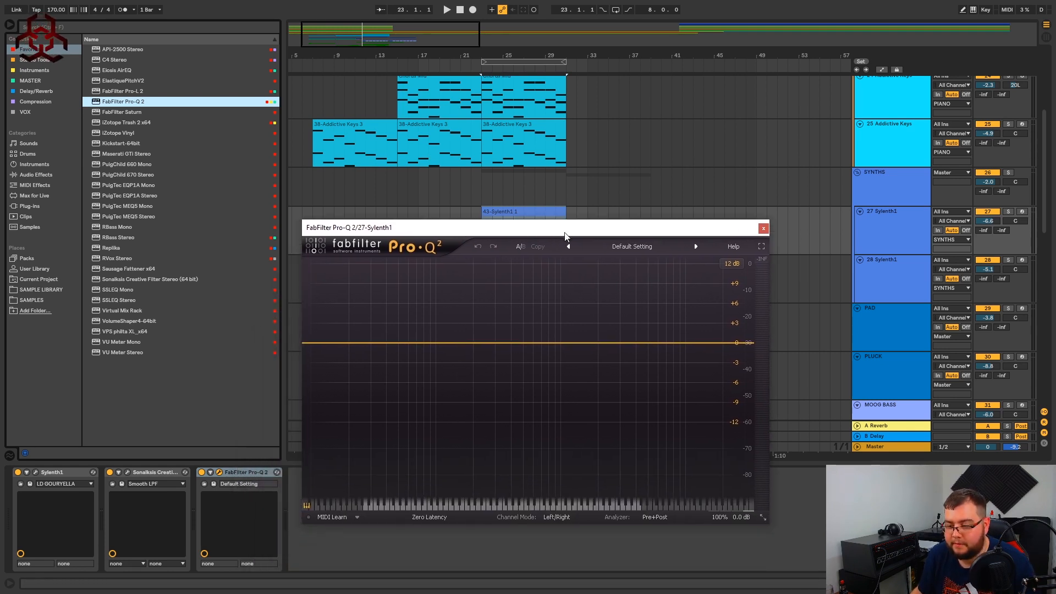
- Solo track 27 and play it from bar 23, keeping its clip visible above the EQ window
left_click(1005, 213)
key("space")
left_click_drag(671, 229, 666, 260)
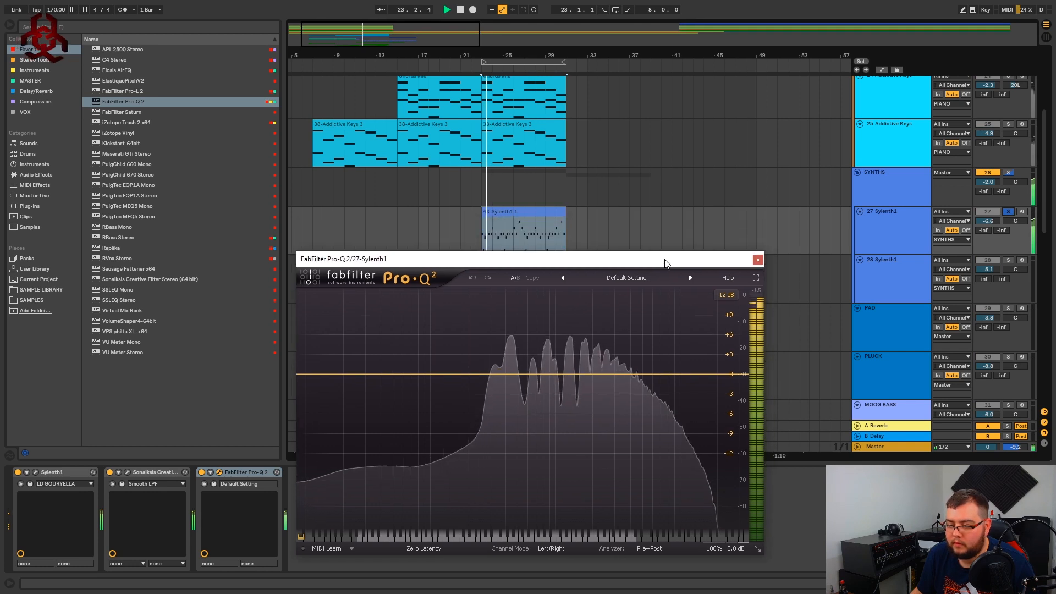
- Try a 30 dB/oct low cut at about 328 Hz on track 27, and remove the Pro-Q 2 from its chain
left_click_drag(321, 374, 495, 372)
left_click(385, 510)
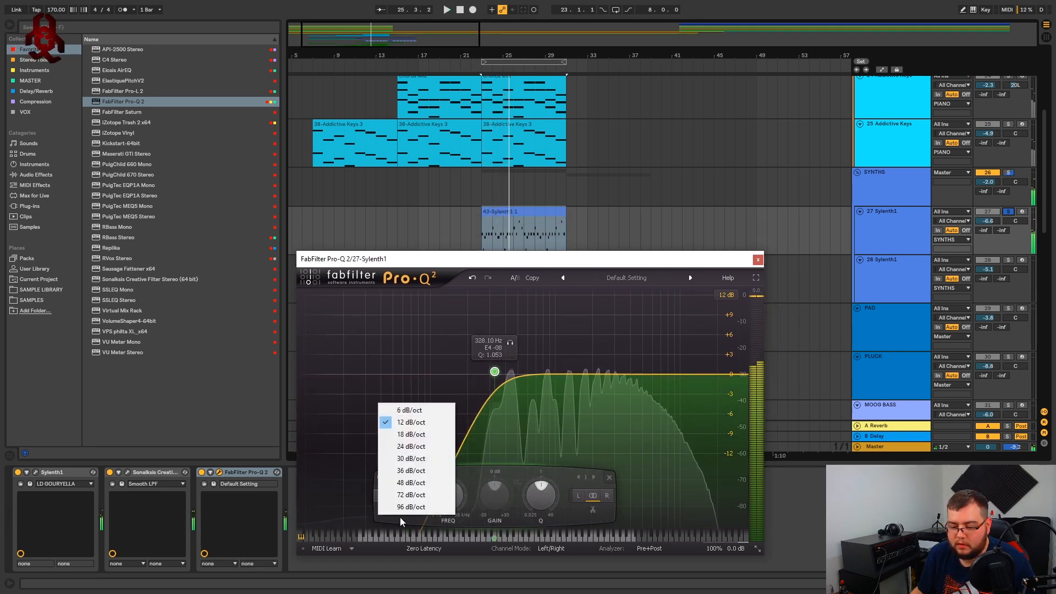
left_click(407, 463)
scroll(495, 379, "down", 1)
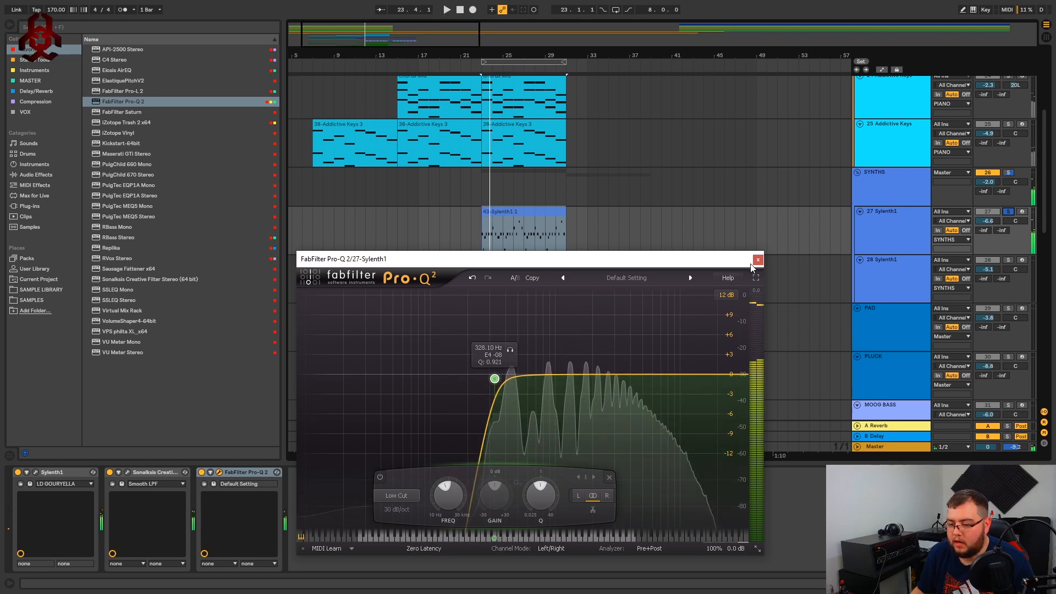
left_click(219, 472)
- Select the track 27 clip at bar 23 and load a fresh FabFilter Pro-Q 2 on the track
left_click(491, 272)
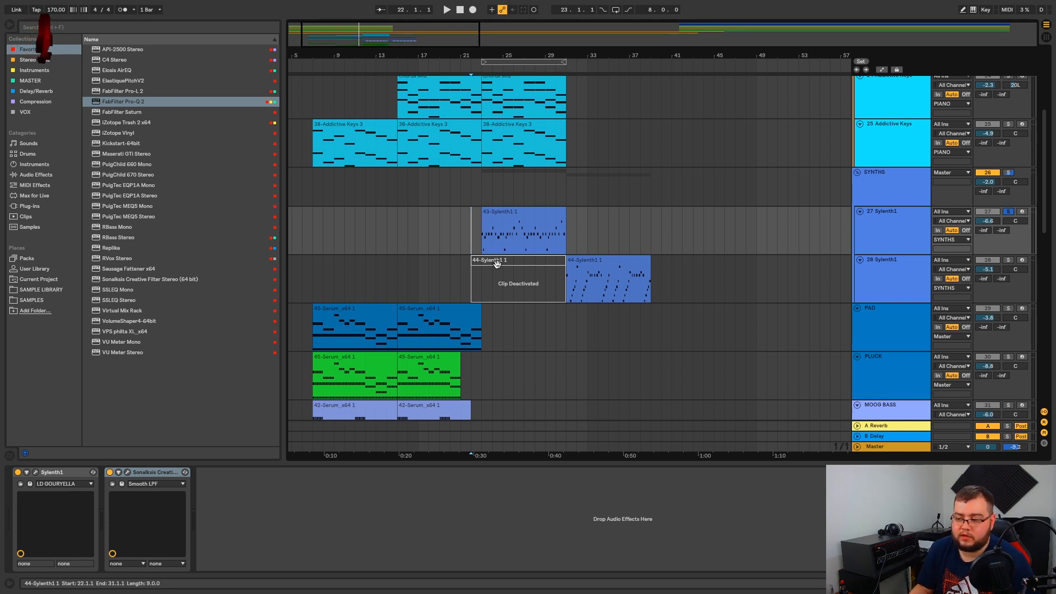
left_click(504, 228)
left_click(879, 215)
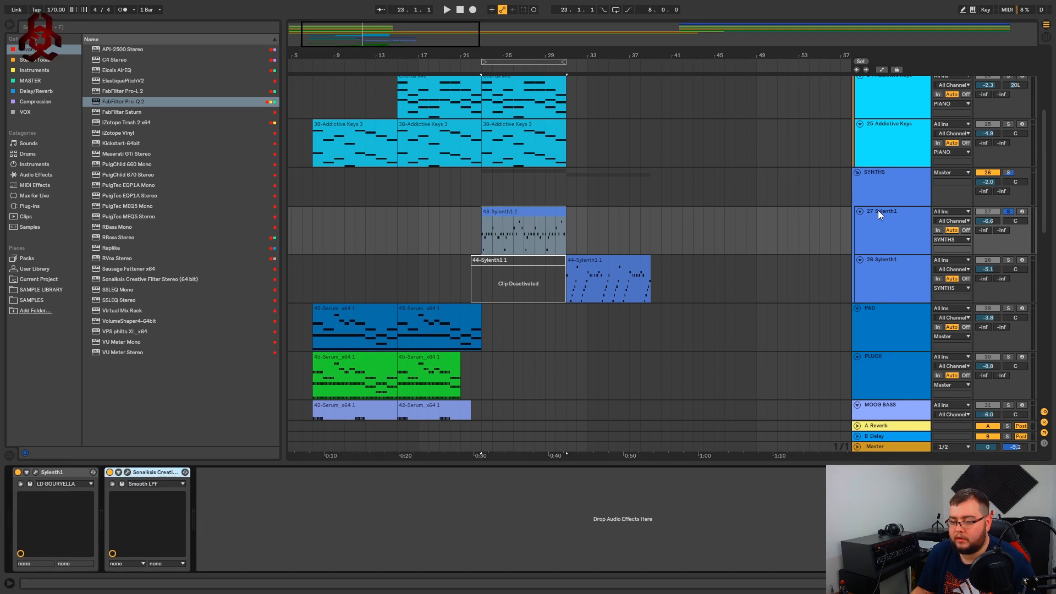
double_click(138, 102)
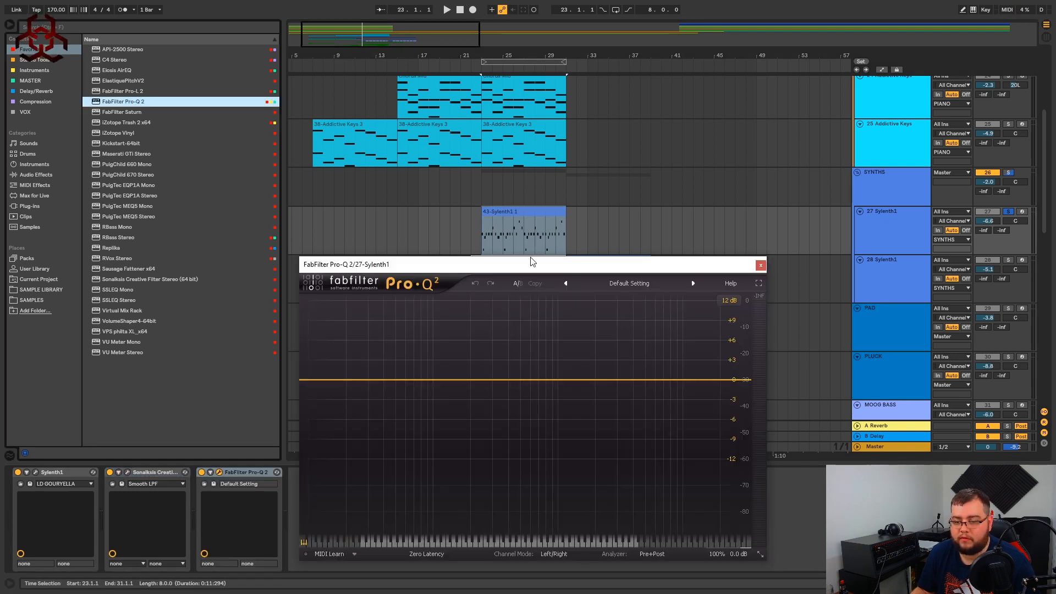
mouse_move(531, 260)
left_mouse_down()
mouse_move(550, 268)
mouse_move(532, 258)
left_mouse_up()
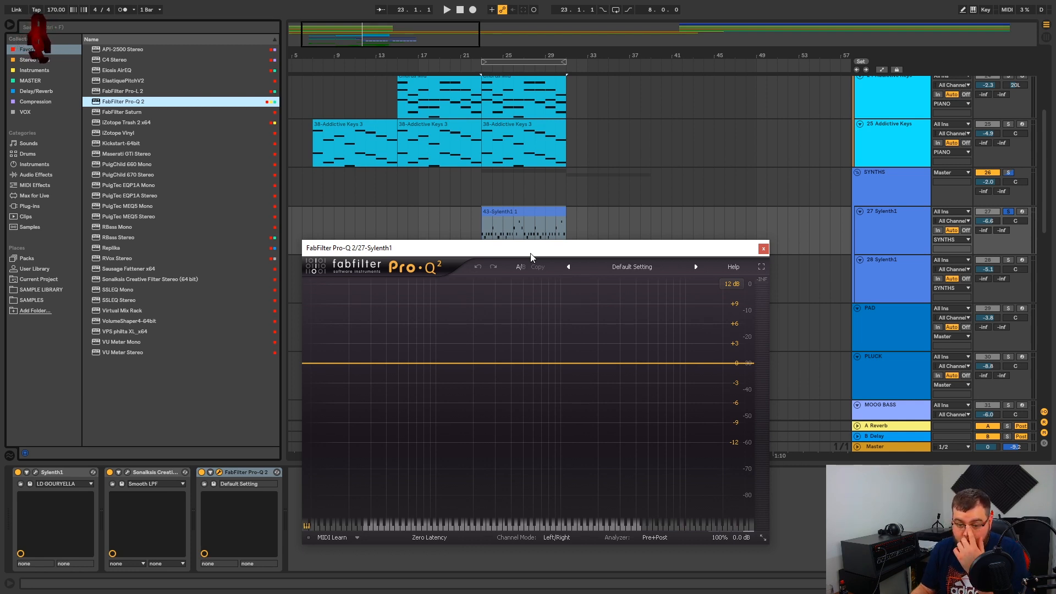
mouse_move(531, 256)
left_mouse_down()
mouse_move(545, 242)
mouse_move(540, 263)
left_mouse_up()
- Add a low cut at about 128 Hz to track 27's EQ and set its slope to 30 dB/oct
left_click_drag(319, 370, 467, 374)
left_click(353, 504)
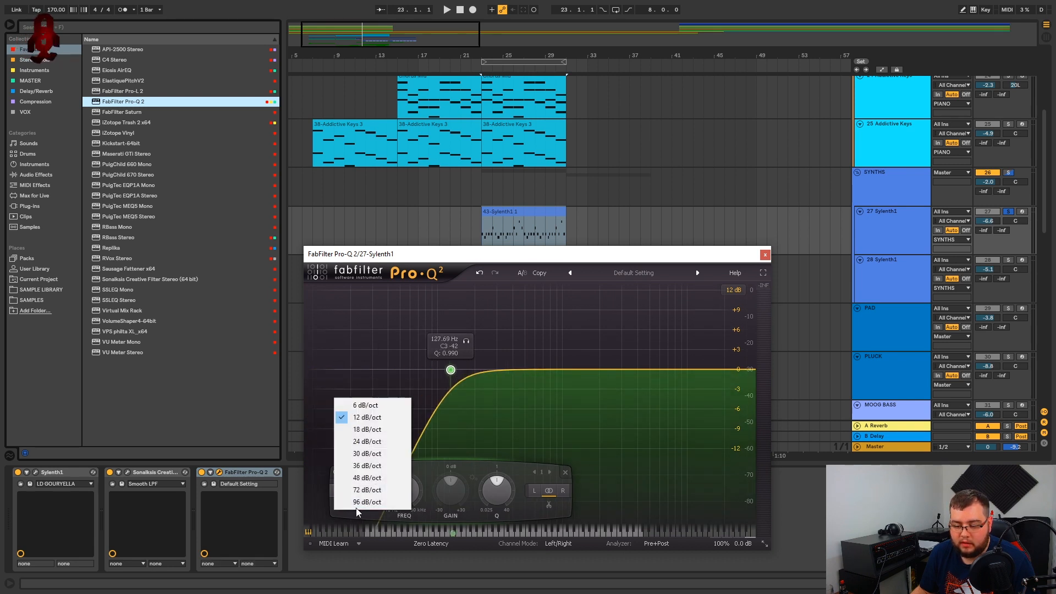
left_click(363, 454)
left_click_drag(583, 254, 549, 268)
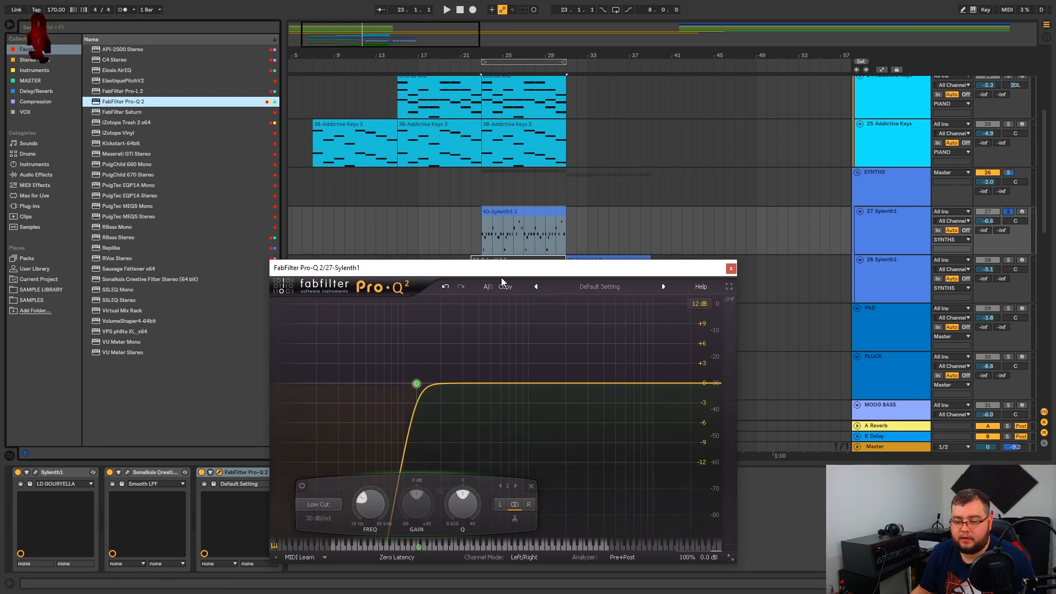
left_click_drag(502, 271, 513, 258)
- Play track 27 and raise its EQ low cut to about 352 Hz
key("space")
left_click_drag(432, 374, 469, 378)
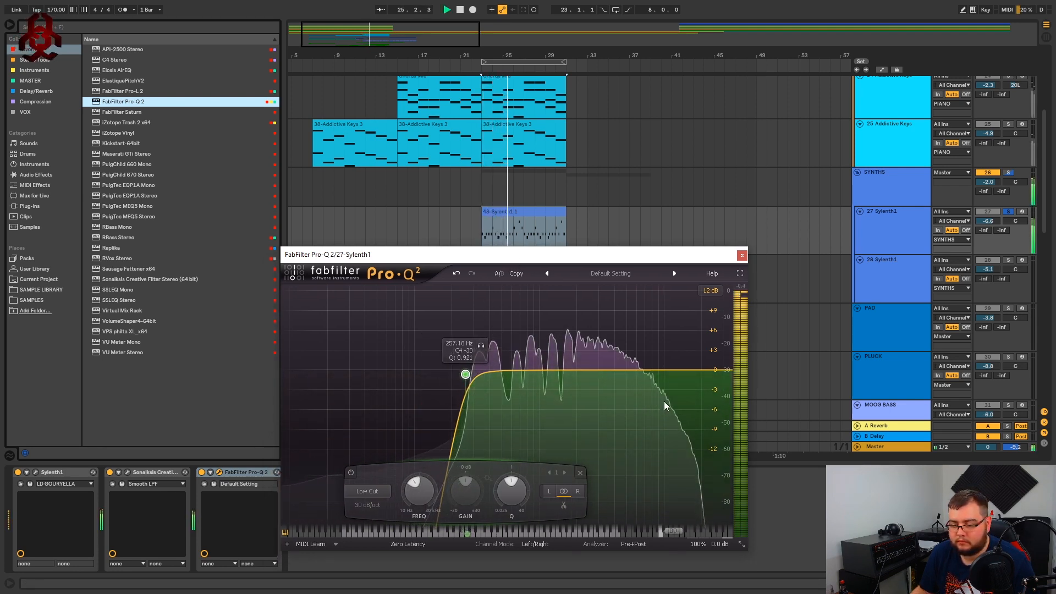
mouse_move(481, 345)
left_mouse_down()
mouse_move(507, 346)
mouse_move(498, 346)
left_mouse_up()
- Solo the PIANO group along with track 27 during playback
scroll(959, 173, "up", 6)
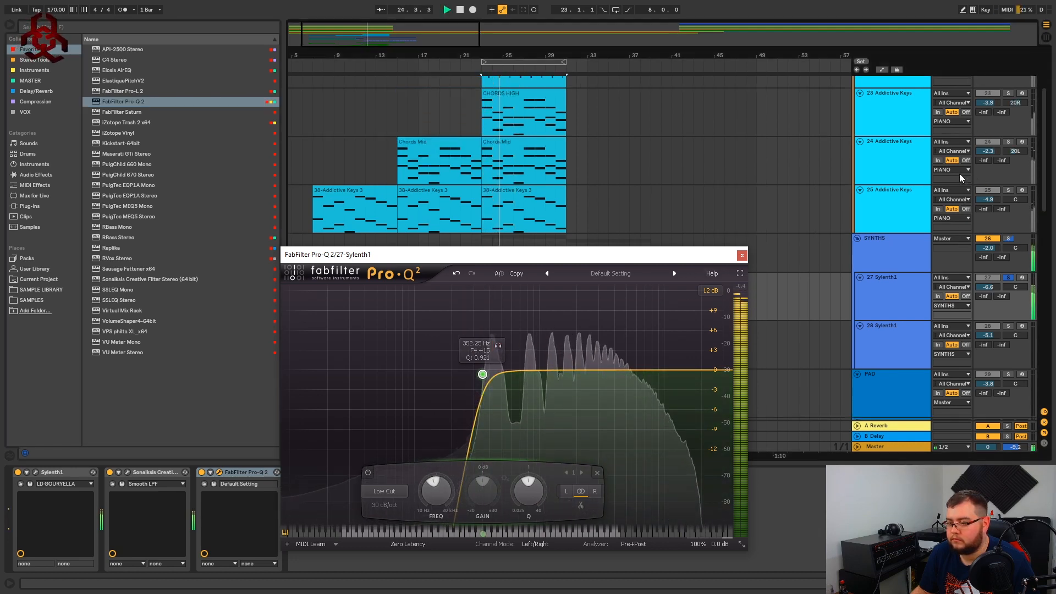
scroll(815, 209, "down", 5)
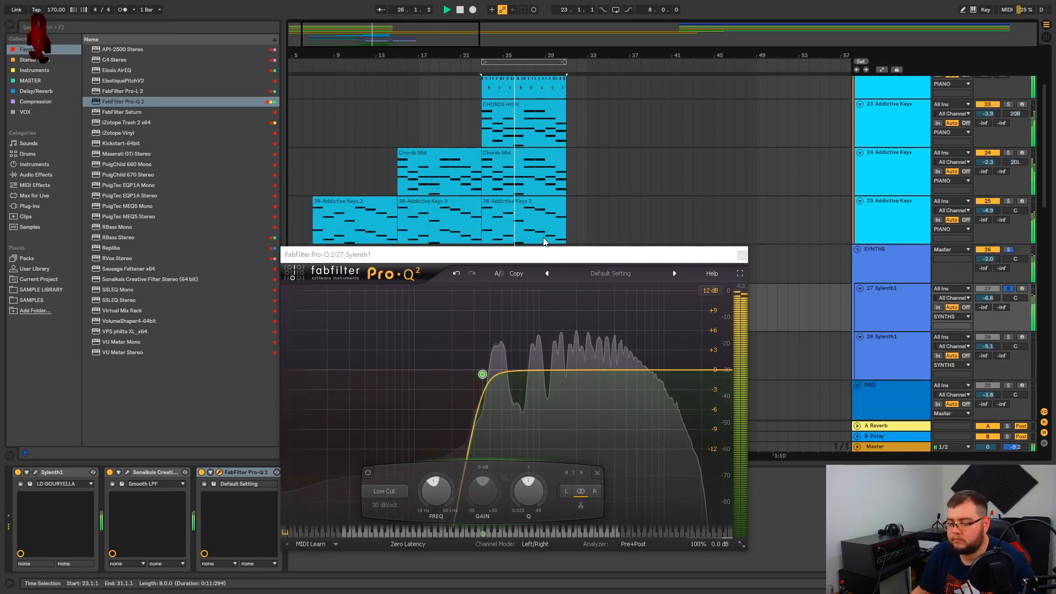
- Add a slight boost around 920 Hz and a 1.83 dB cut at about 4978 Hz to track 27's EQ, and close its window
mouse_move(546, 371)
left_mouse_down()
mouse_move(536, 386)
mouse_move(536, 372)
left_mouse_up()
left_click_drag(606, 374, 630, 384)
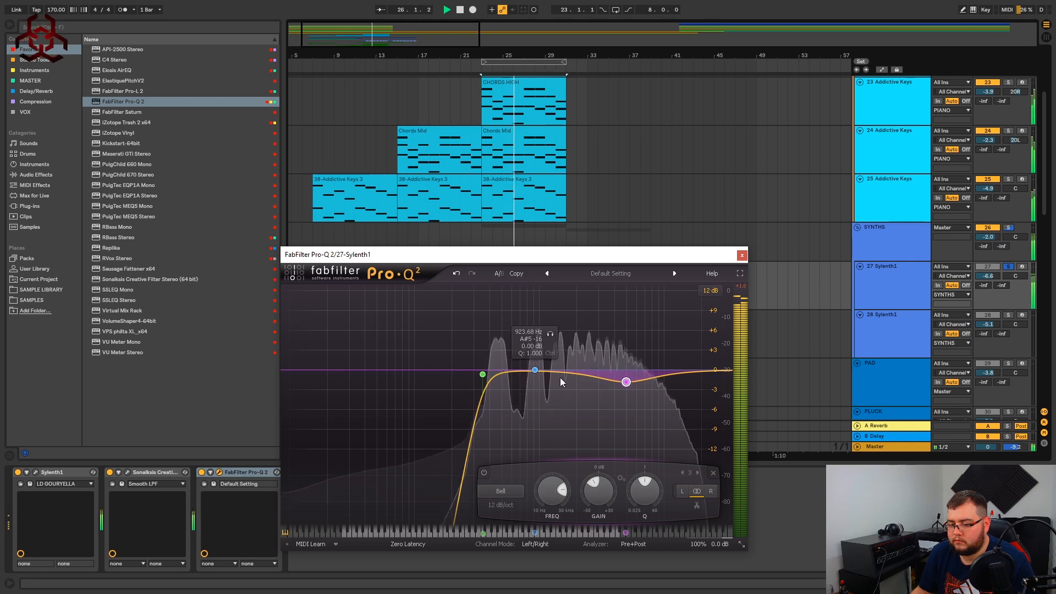
left_click_drag(535, 370, 533, 364)
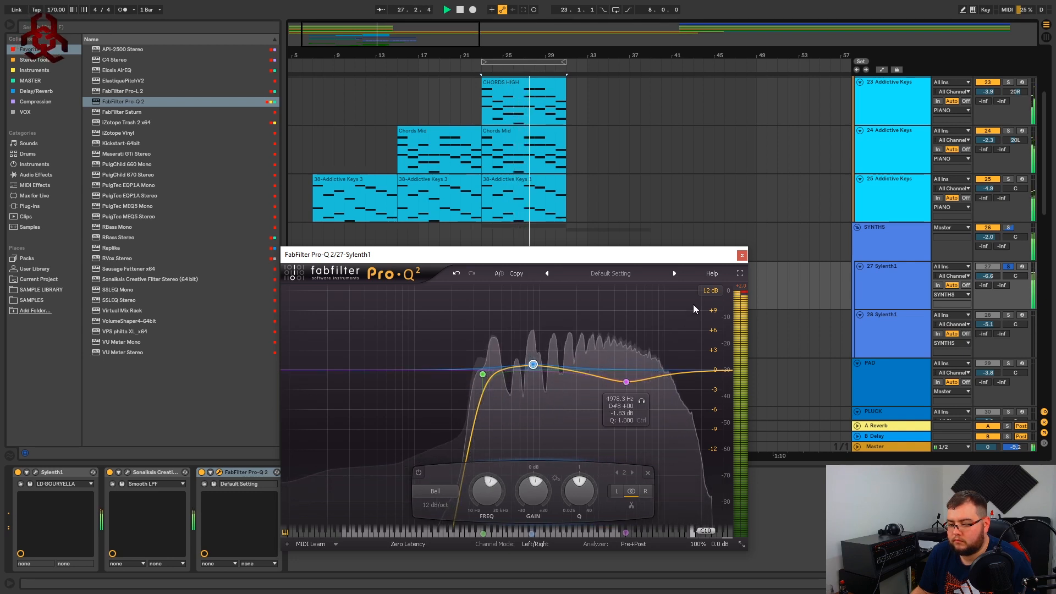
left_click(742, 255)
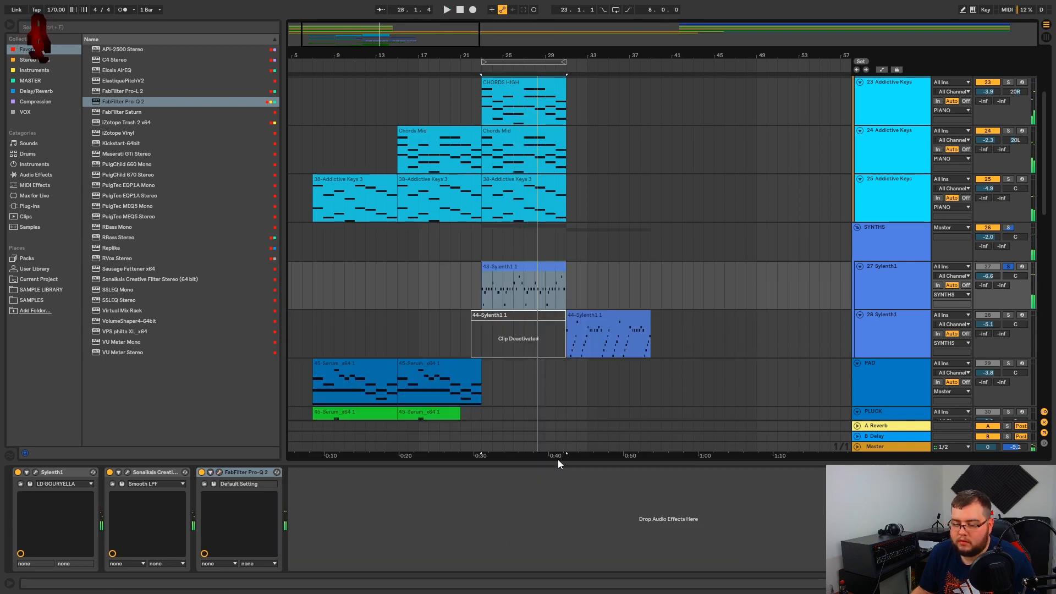
- Load the Live 8 Compressor preset after VerbSuite Classics on the PIANO group
left_click_drag(554, 464, 557, 509)
scroll(615, 411, "up", 3)
scroll(644, 413, "up", 1)
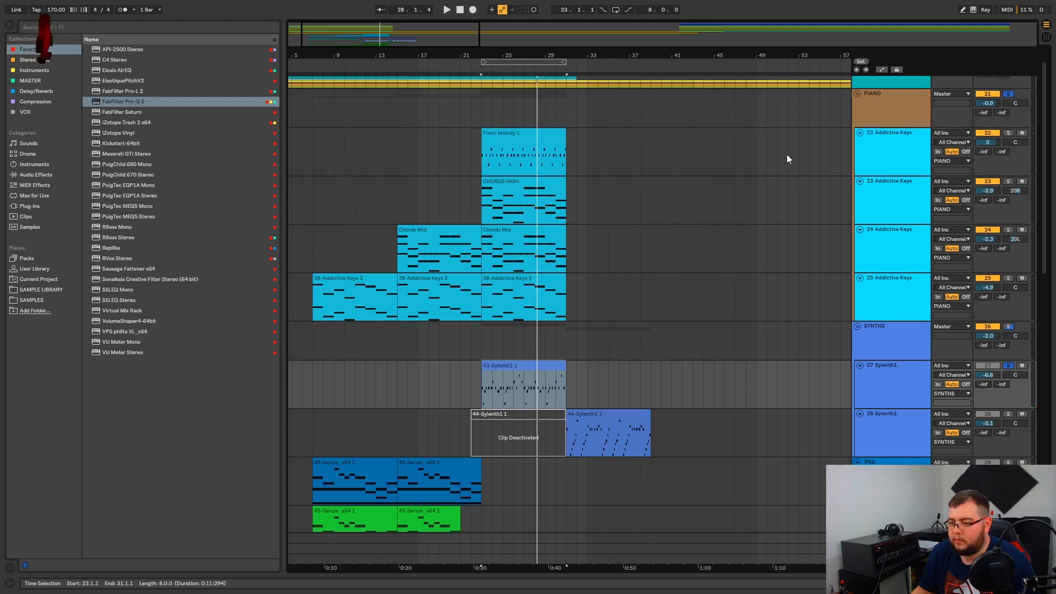
double_click(895, 107)
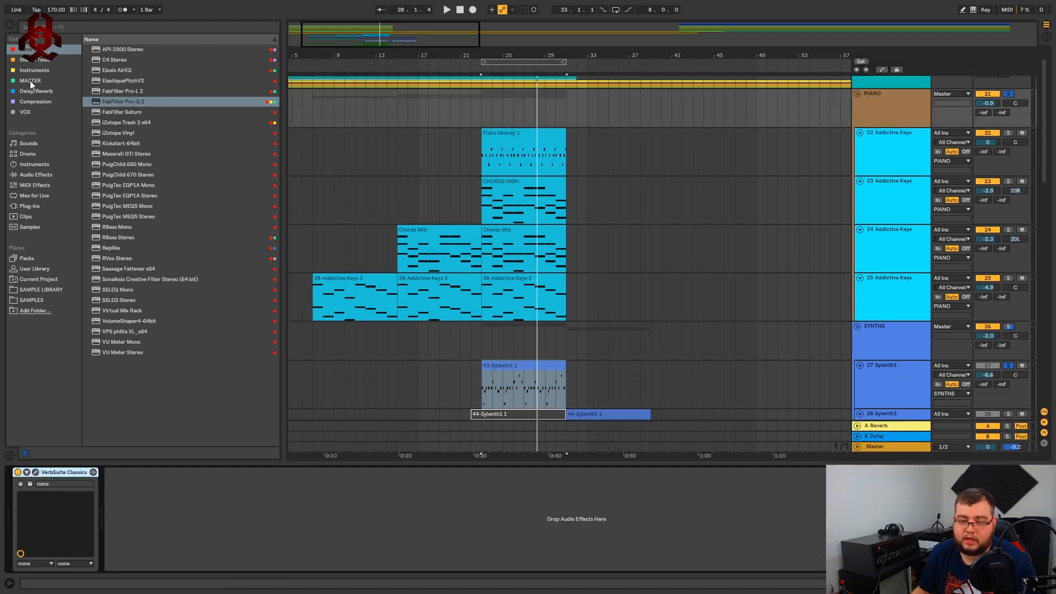
left_click(27, 102)
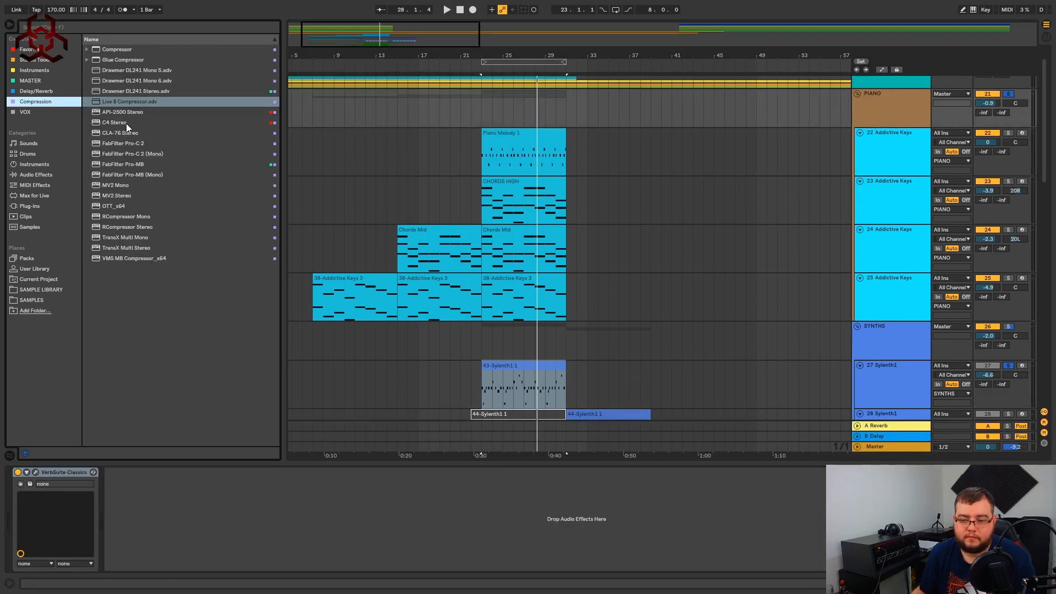
double_click(133, 102)
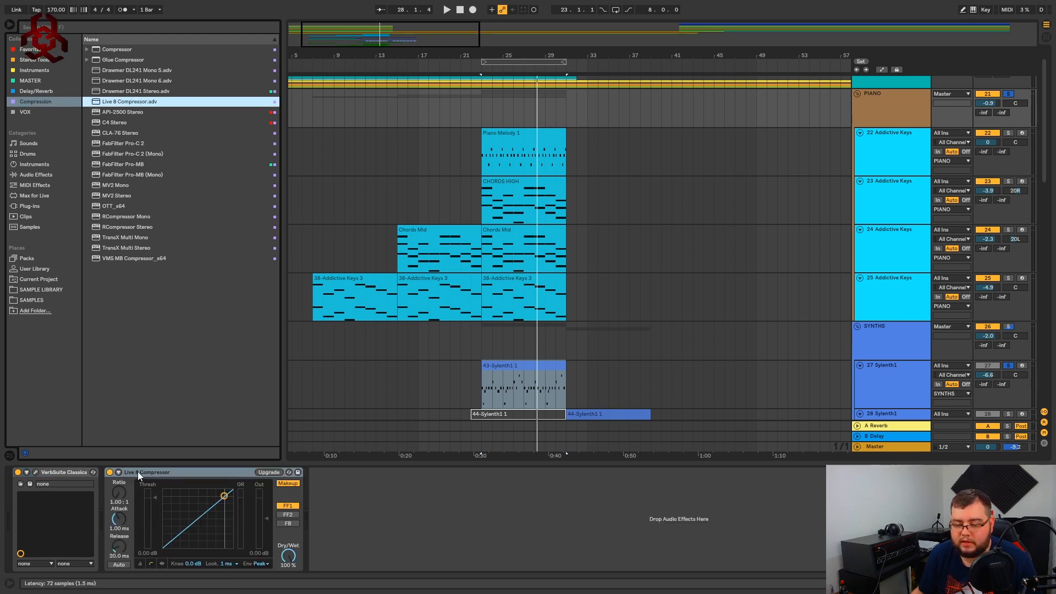
- Enable the compressor's sidechain on the PIANO group with 27-Sylenth1 as its audio source
left_click(118, 472)
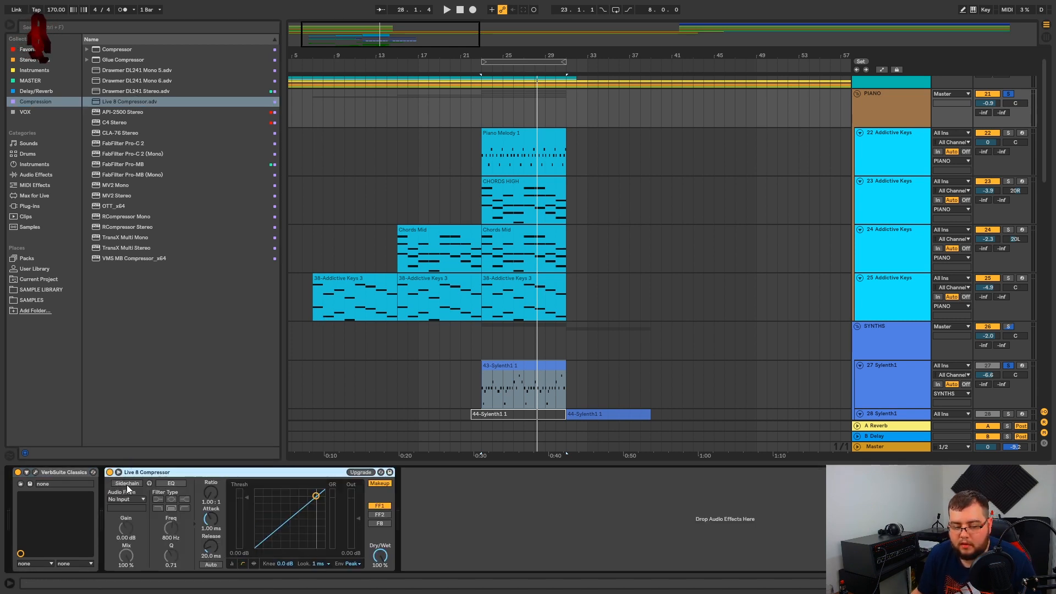
left_click(127, 499)
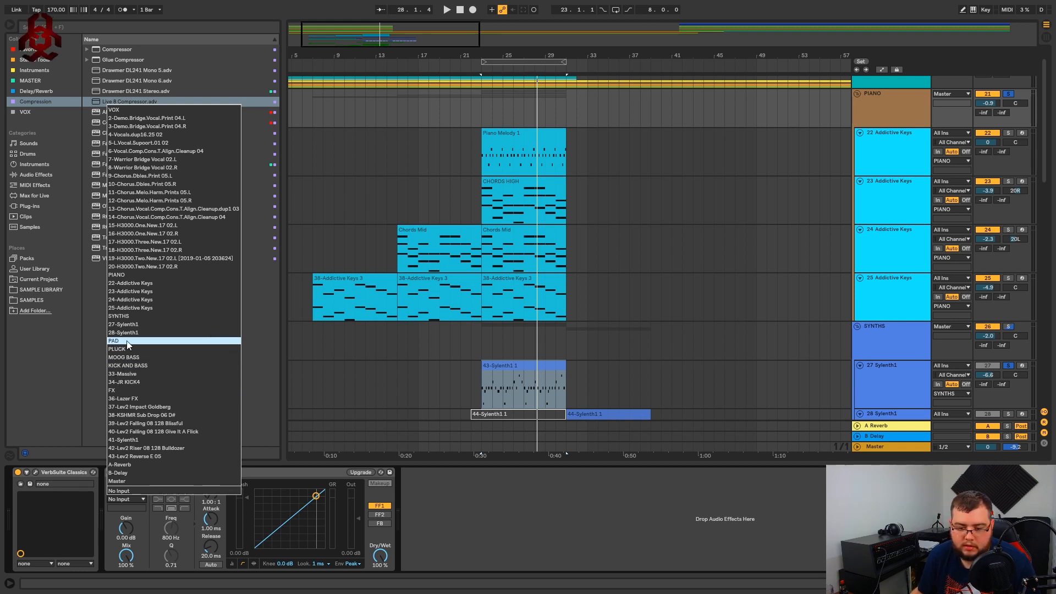
left_click(137, 324)
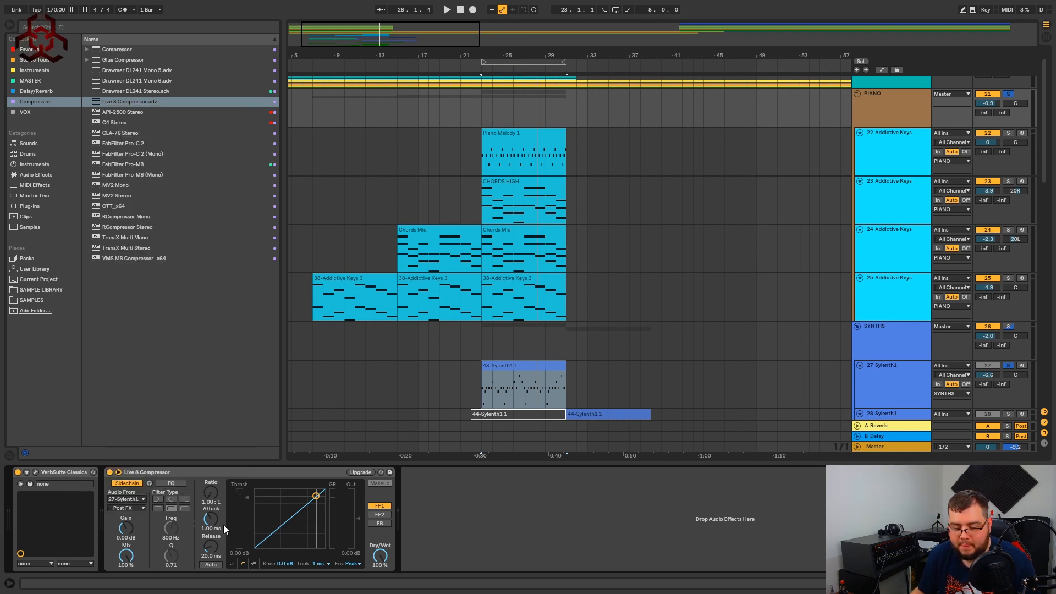
- Set the PIANO compressor's lookahead to 10 ms and its ratio to 2.00:1
left_click(322, 564)
left_click(321, 557)
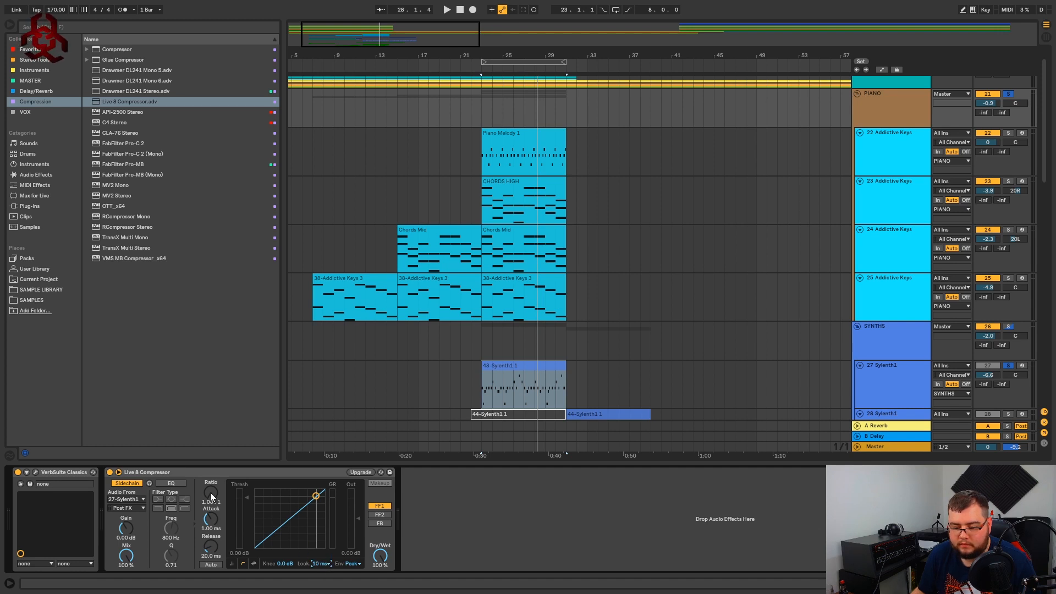
left_click_drag(210, 493, 210, 484)
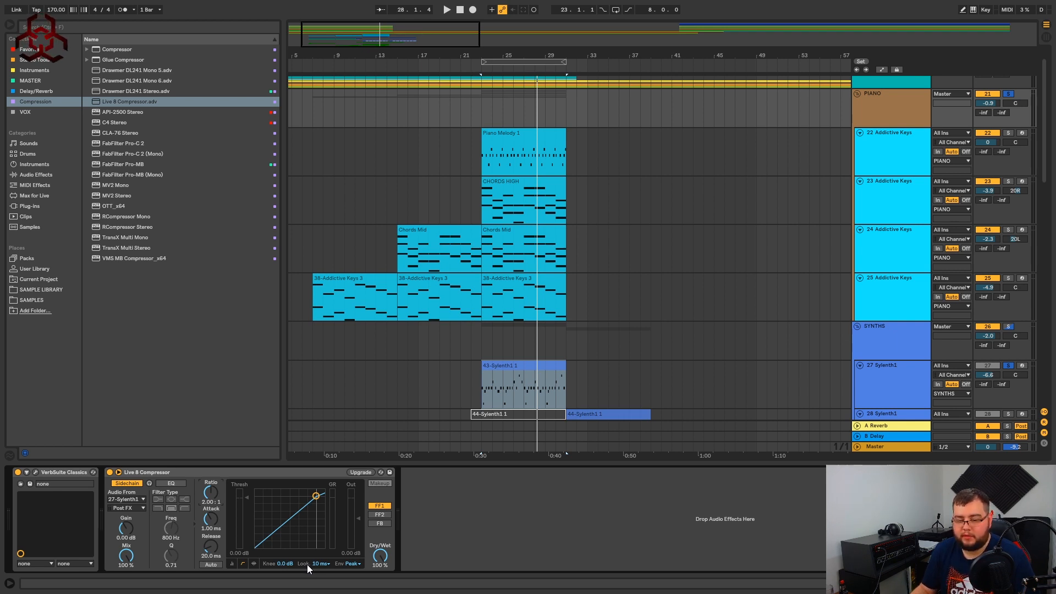
- Play with the compressor's activity view shown, lowering its threshold to -12.9 dB and setting the release to 22.2 ms
left_click(252, 559)
key("space")
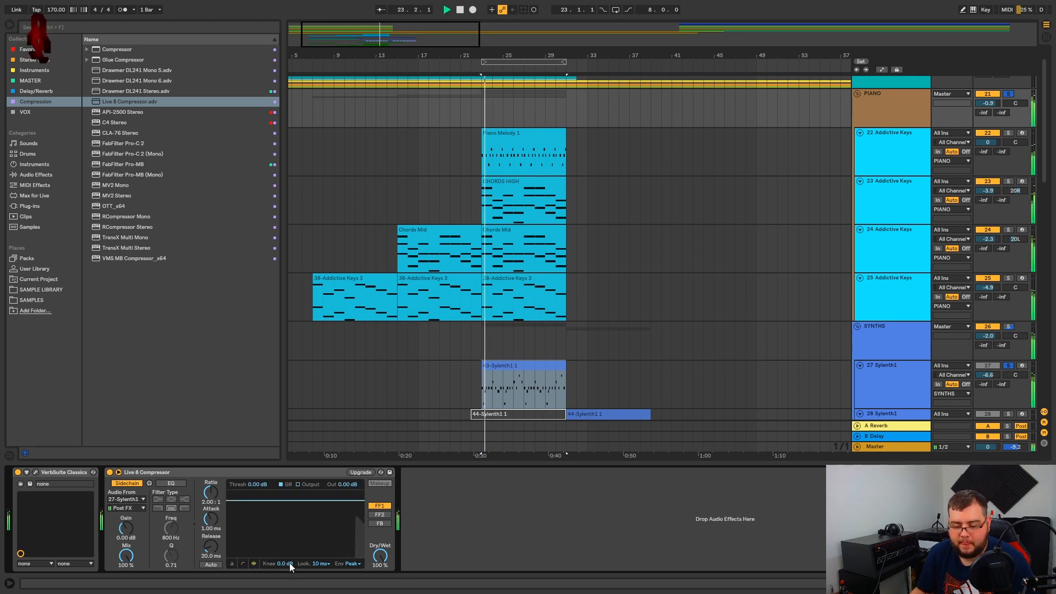
mouse_move(290, 563)
left_mouse_down()
mouse_move(289, 550)
mouse_move(290, 564)
left_mouse_up()
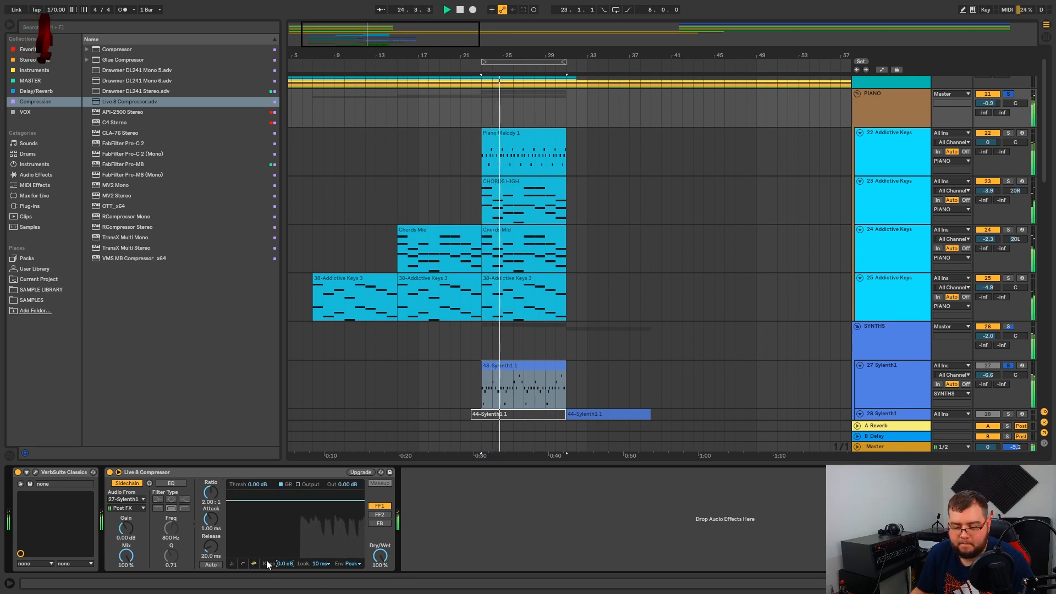
left_click_drag(328, 500, 327, 522)
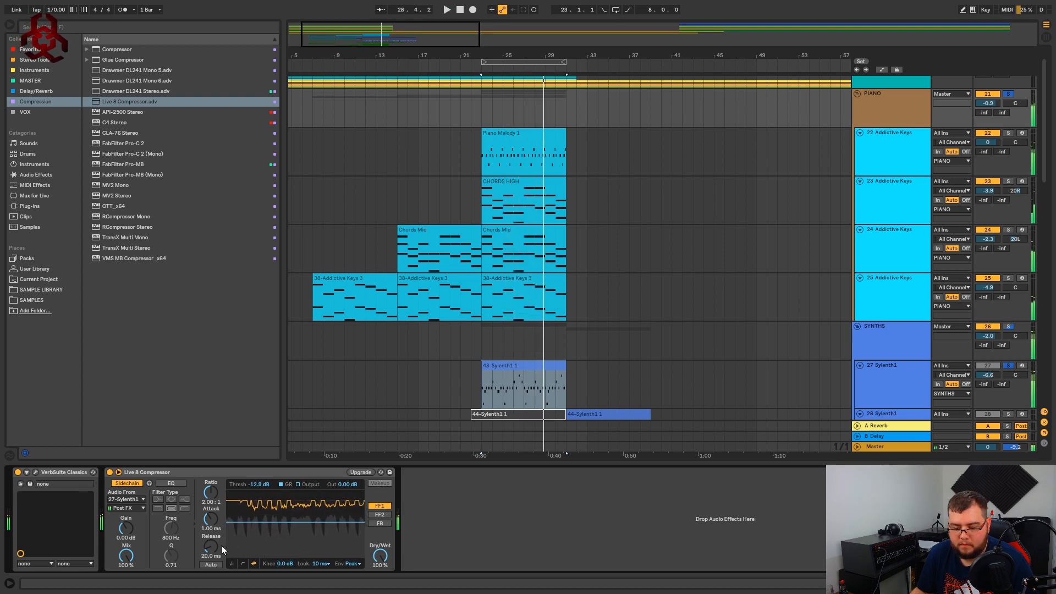
key("space")
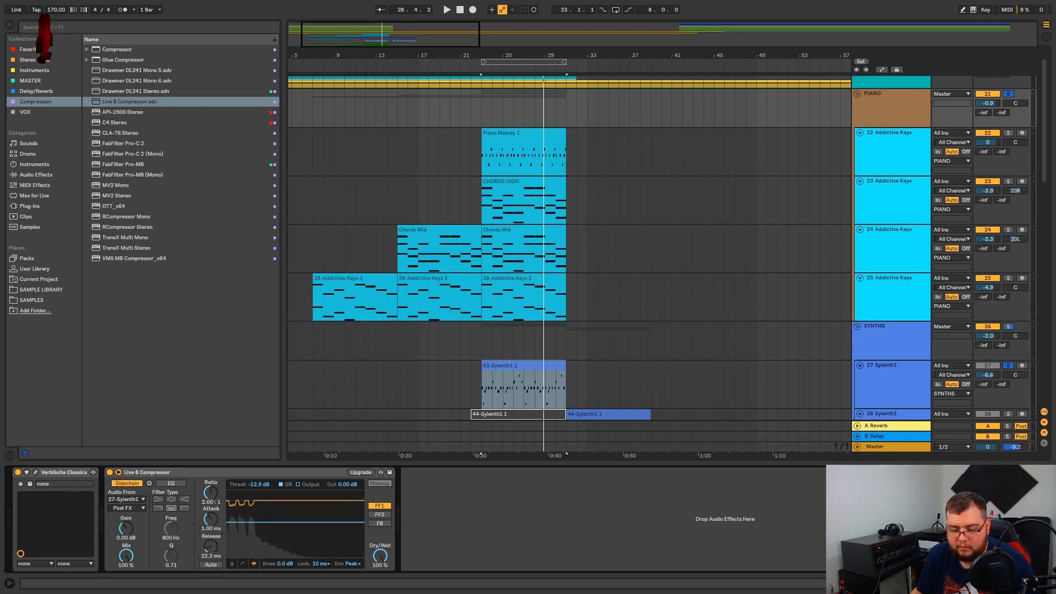
- While playing, set the PIANO compressor's release to 63.2 ms, its model to FF2 and its threshold to -15.1 dB
left_click_drag(209, 549, 209, 544)
key("space")
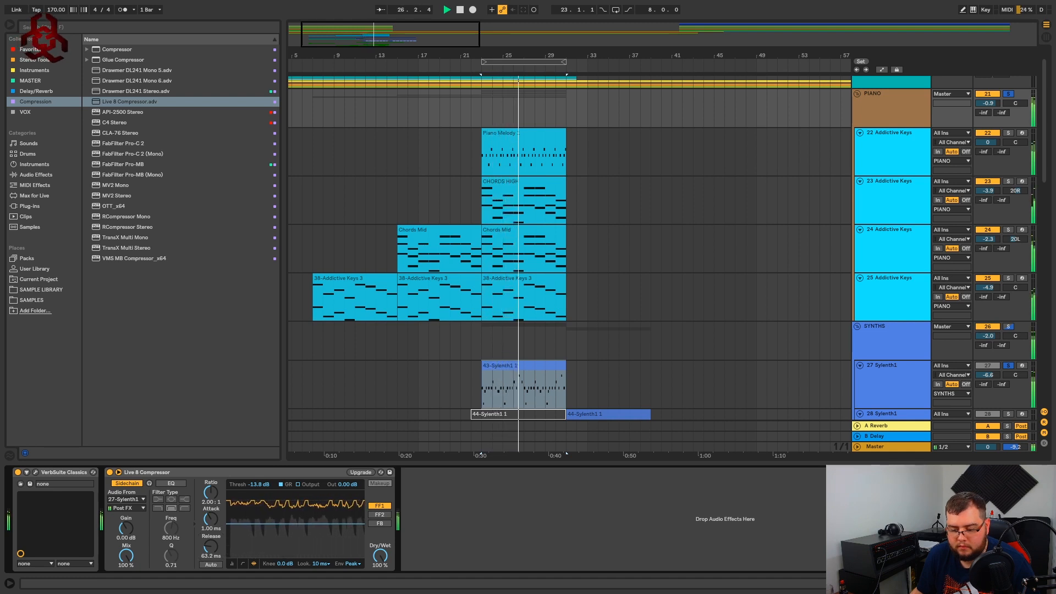
left_click_drag(343, 524, 343, 517)
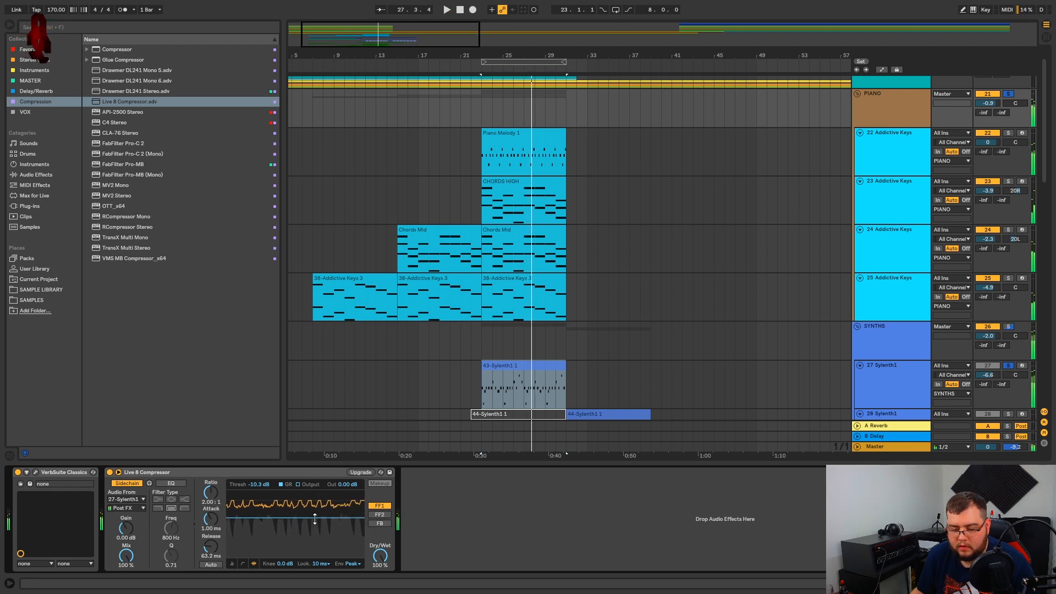
key("space")
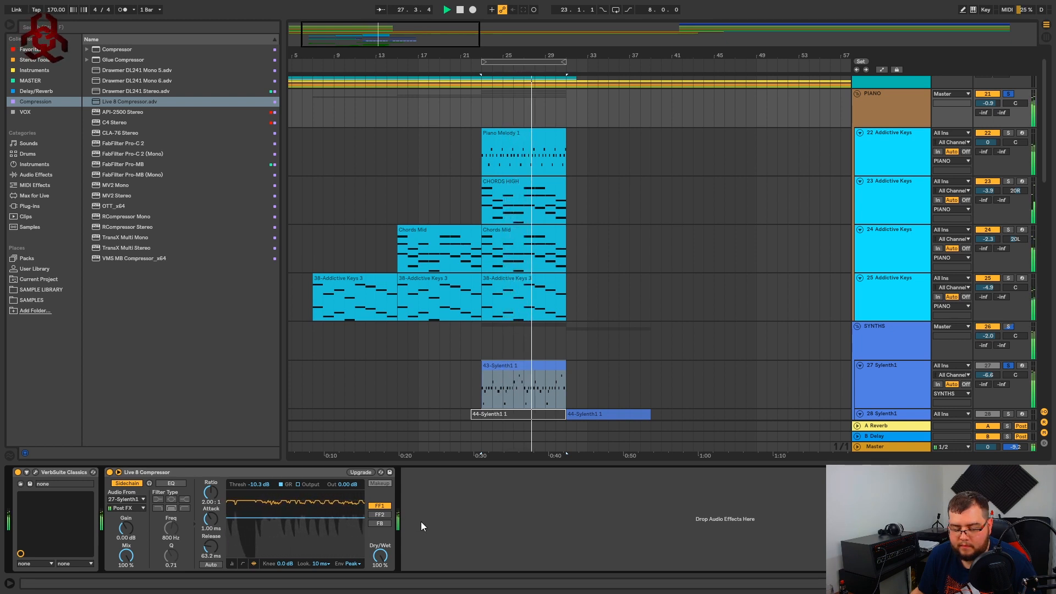
left_click(380, 514)
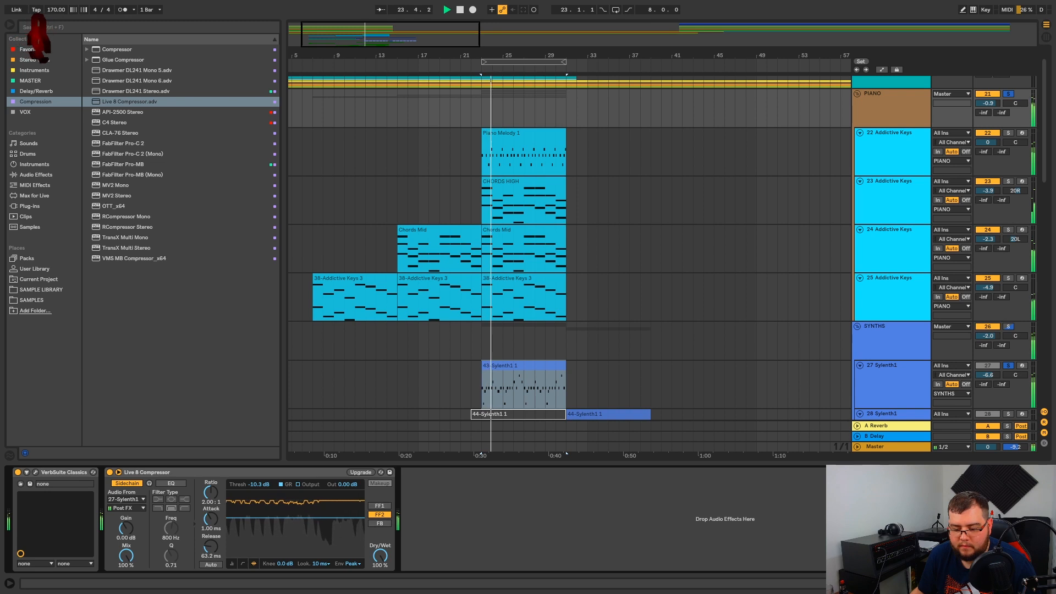
left_click_drag(344, 518, 307, 526)
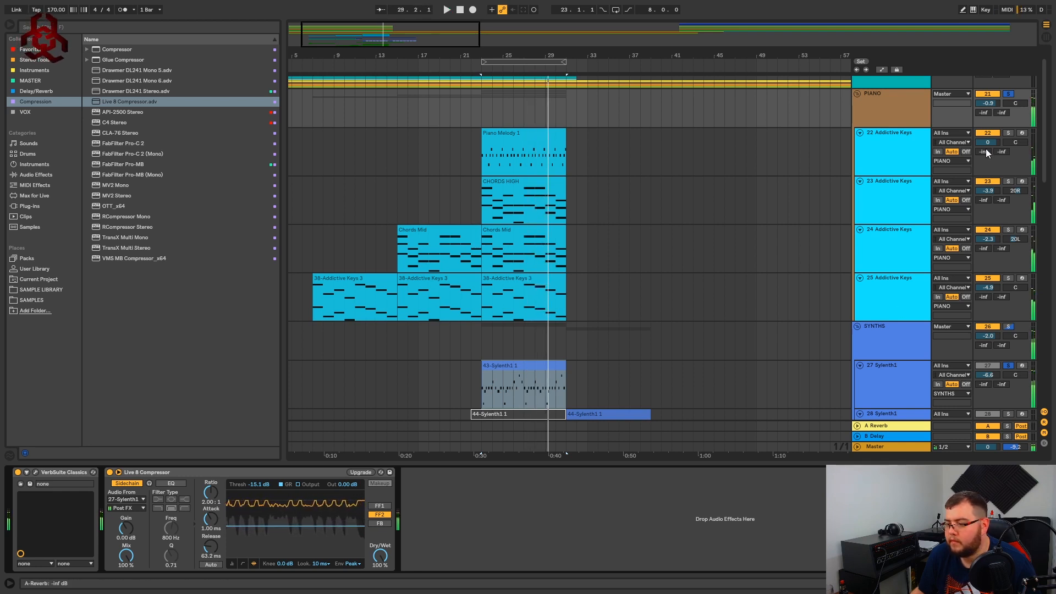
- Unsolo the PIANO group to play the full mix, and show the SYNTHS group's device chain
left_click(1009, 94)
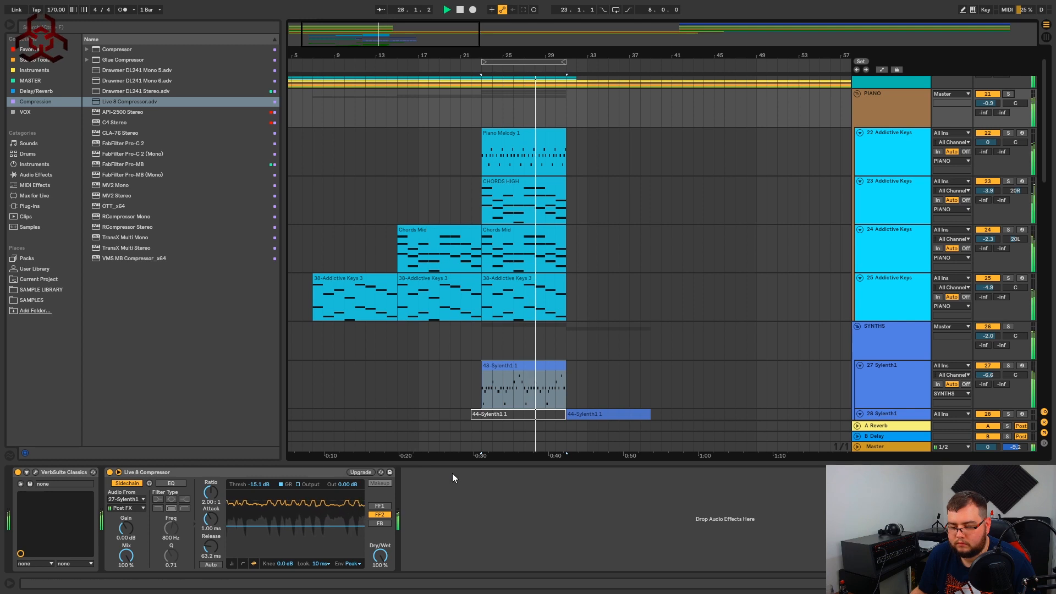
left_click(463, 463)
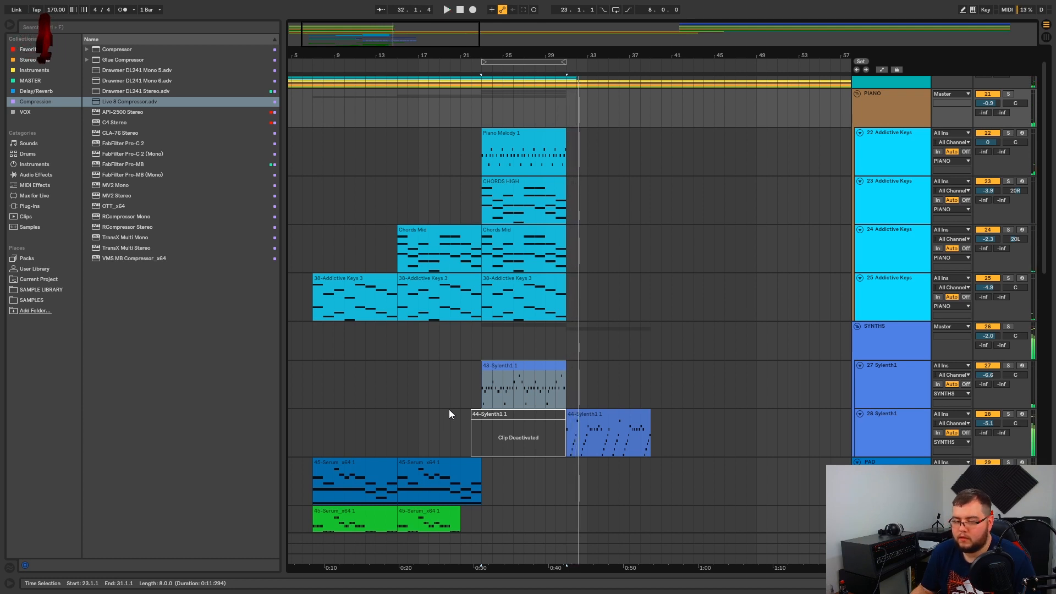
left_click(891, 374)
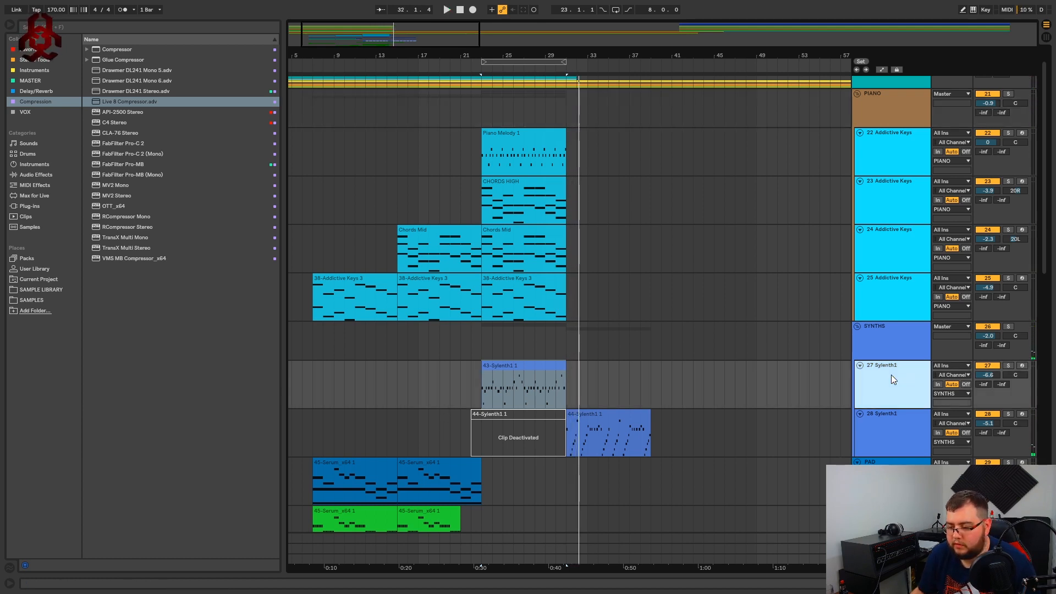
left_click(540, 364)
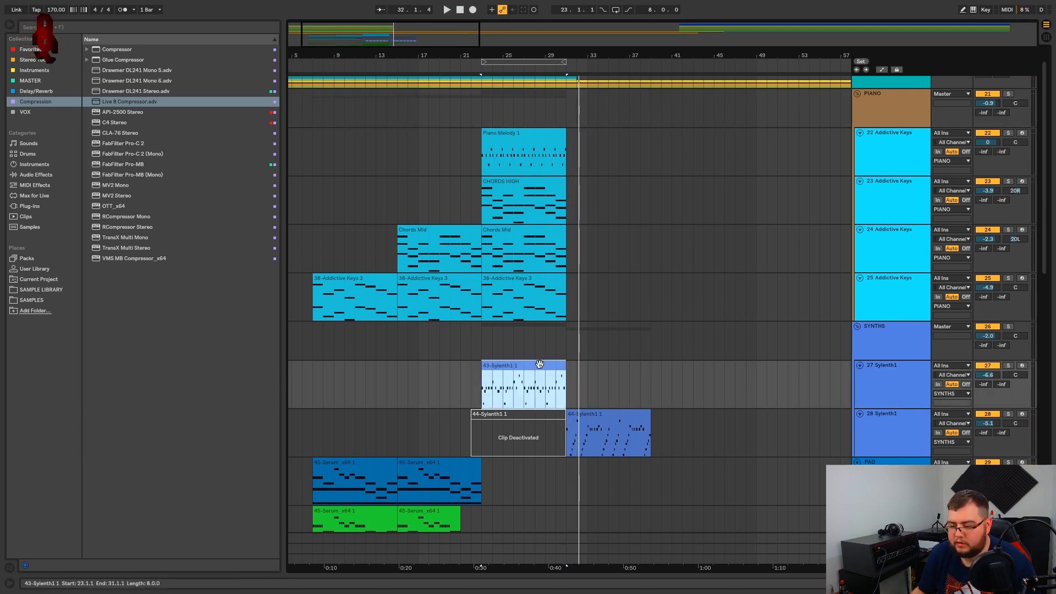
left_click(886, 365)
left_click(889, 342)
double_click(886, 328)
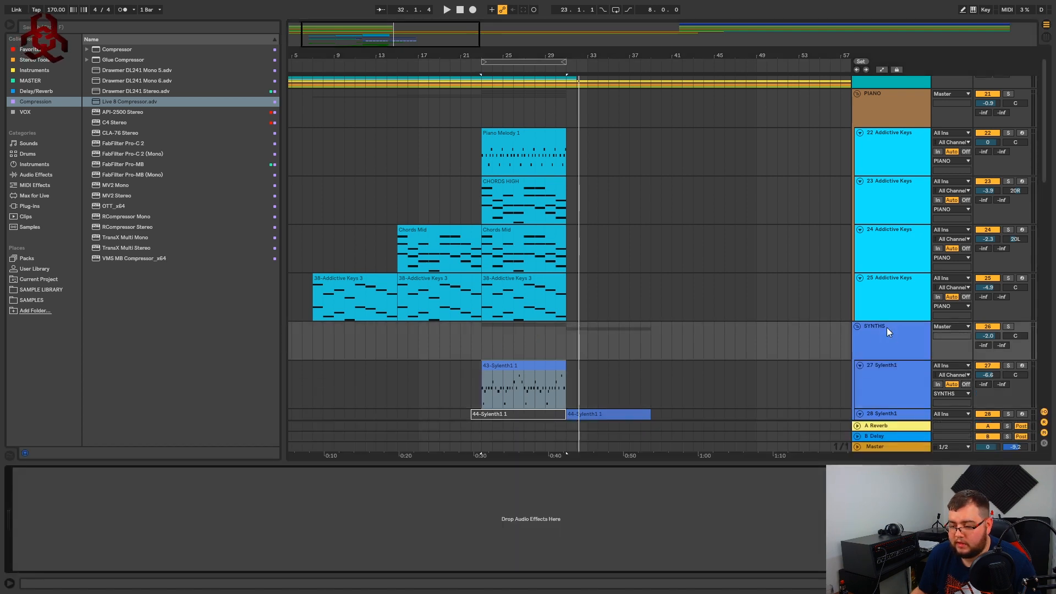
- Rename the SYNTHS group to LEAD
scroll(770, 343, "down", 1)
scroll(770, 348, "down", 1)
left_click(869, 281)
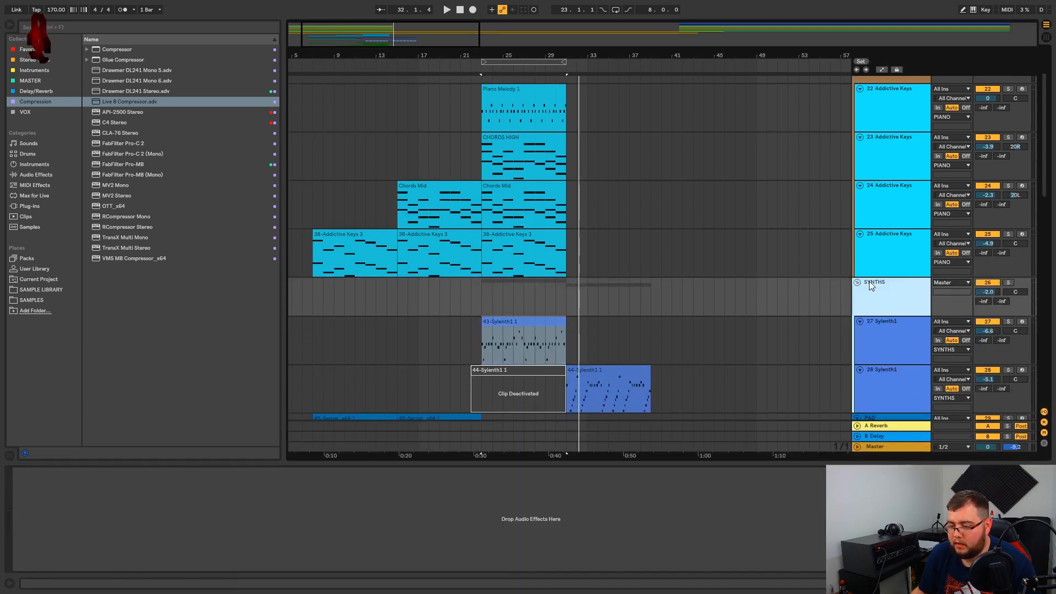
right_click(869, 282)
left_click(892, 325)
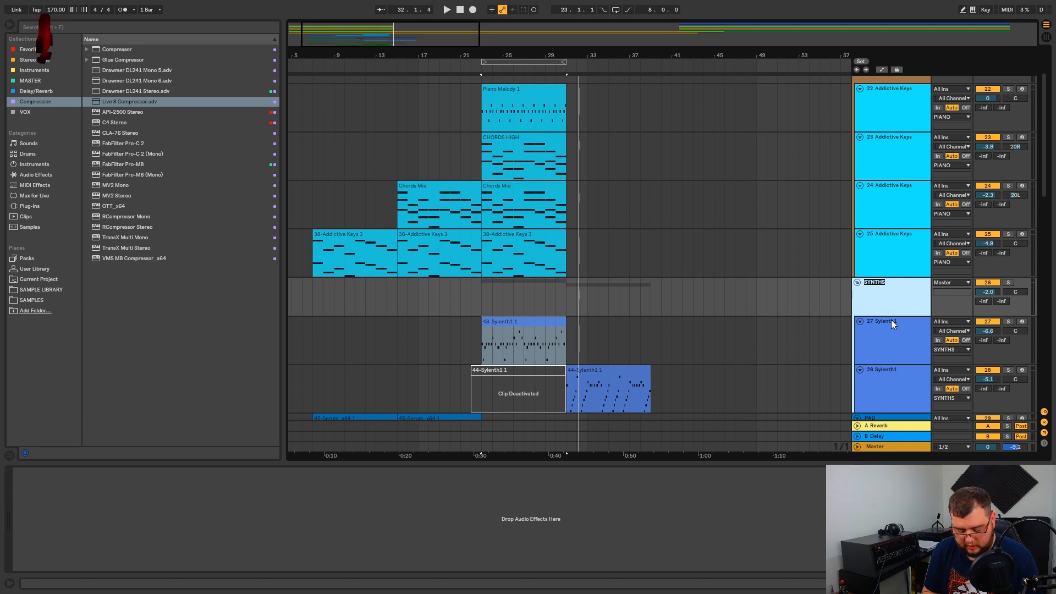
type("LEAD")
key("Return")
scroll(715, 302, "down", 2)
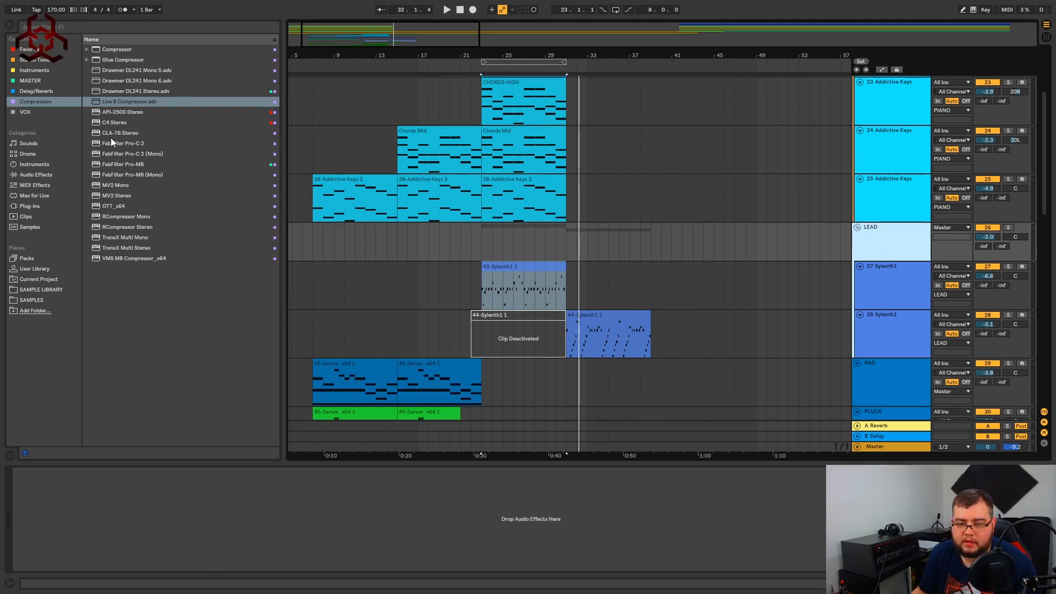
- Load the Live 8 Compressor preset on the LEAD group and place the insert marker at bar 23
left_click_drag(116, 102, 286, 490)
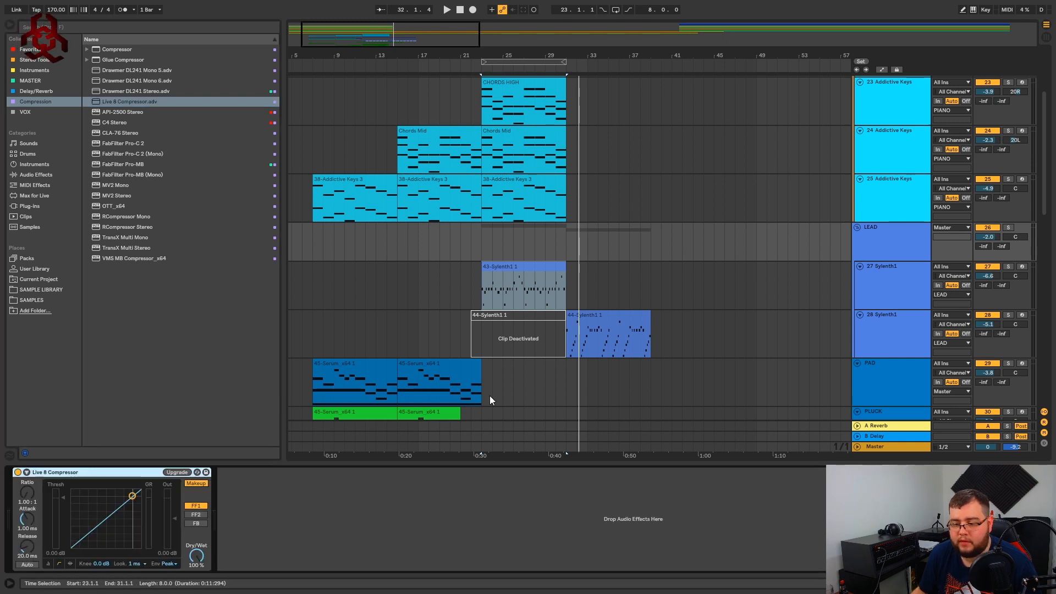
left_click(583, 259)
left_click(482, 248)
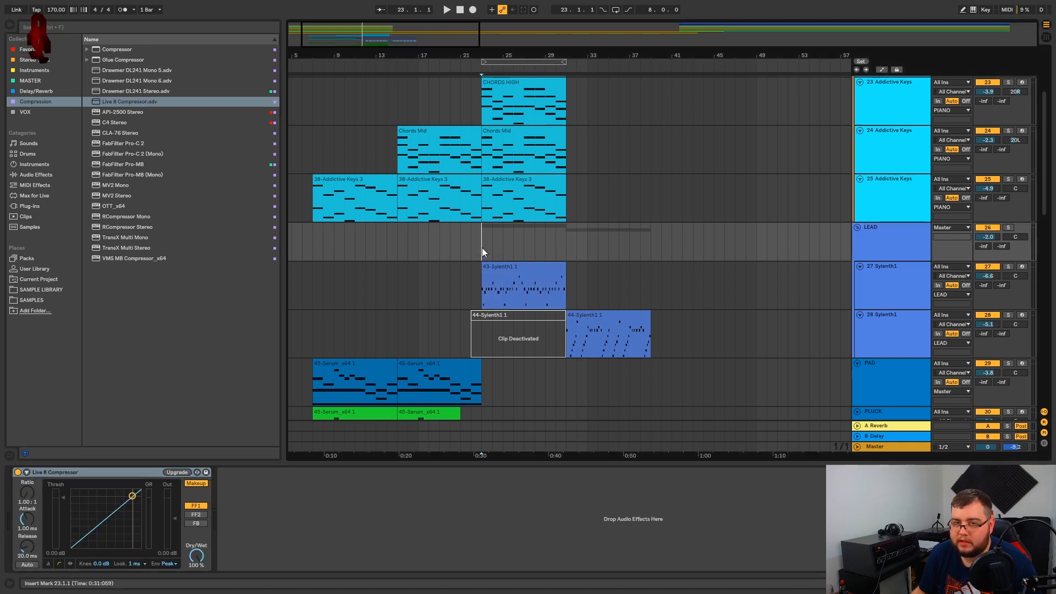
scroll(483, 248, "up", 2)
scroll(488, 250, "up", 1)
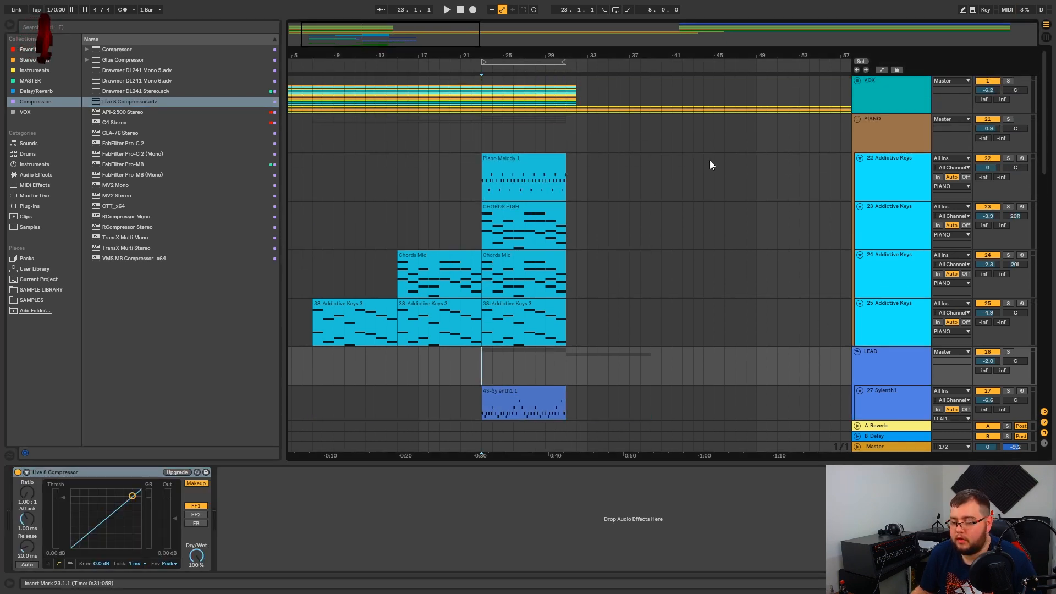
- Unfold the VOX group and examine where its vocal waveforms fall relative to the piano clips
left_click(884, 84)
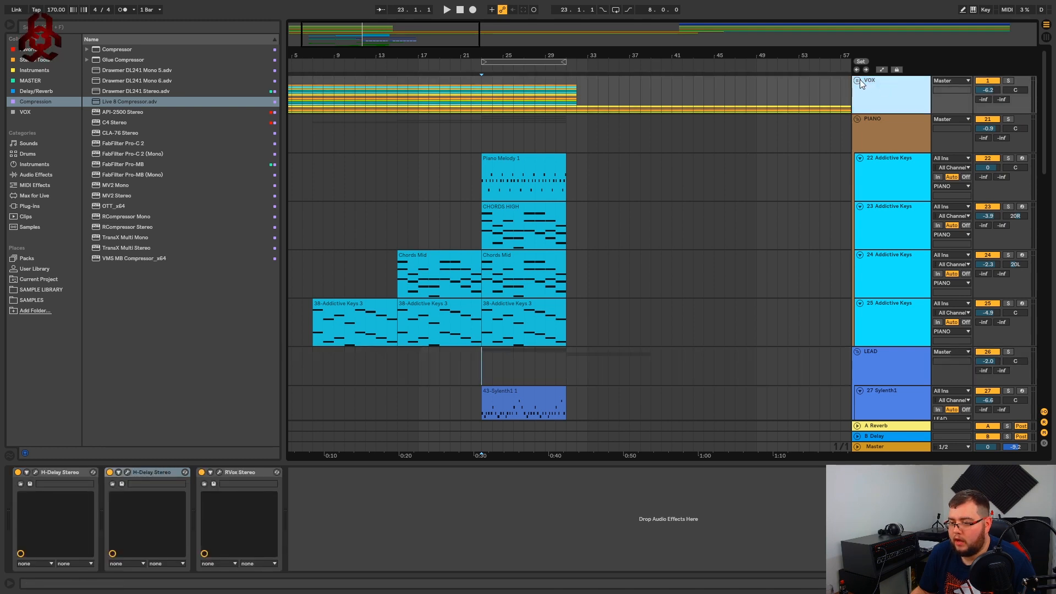
left_click(860, 79)
scroll(706, 193, "down", 3)
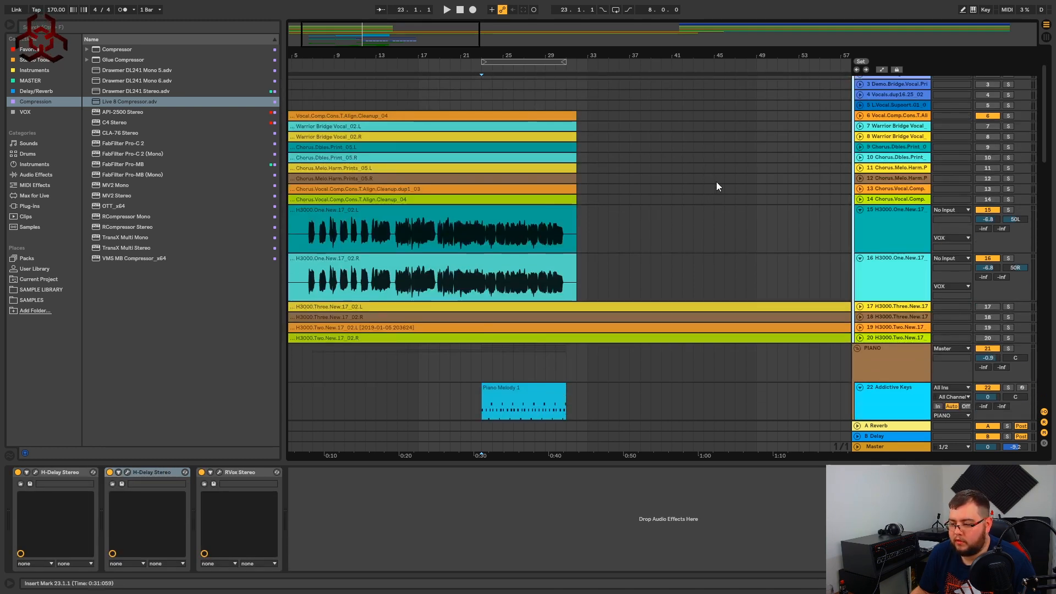
scroll(714, 203, "up", 3)
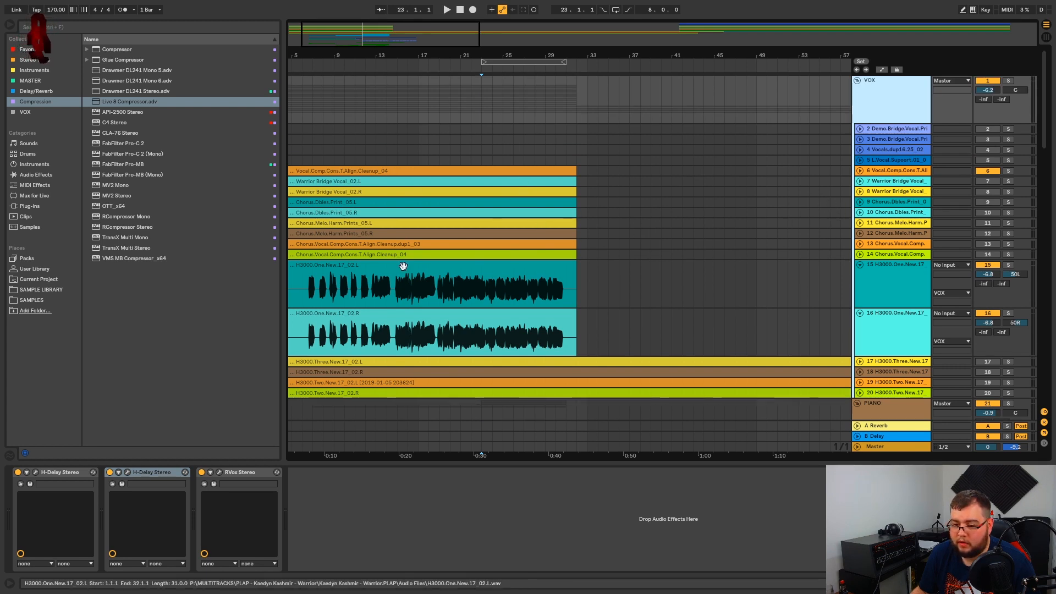
scroll(498, 127, "left", 3)
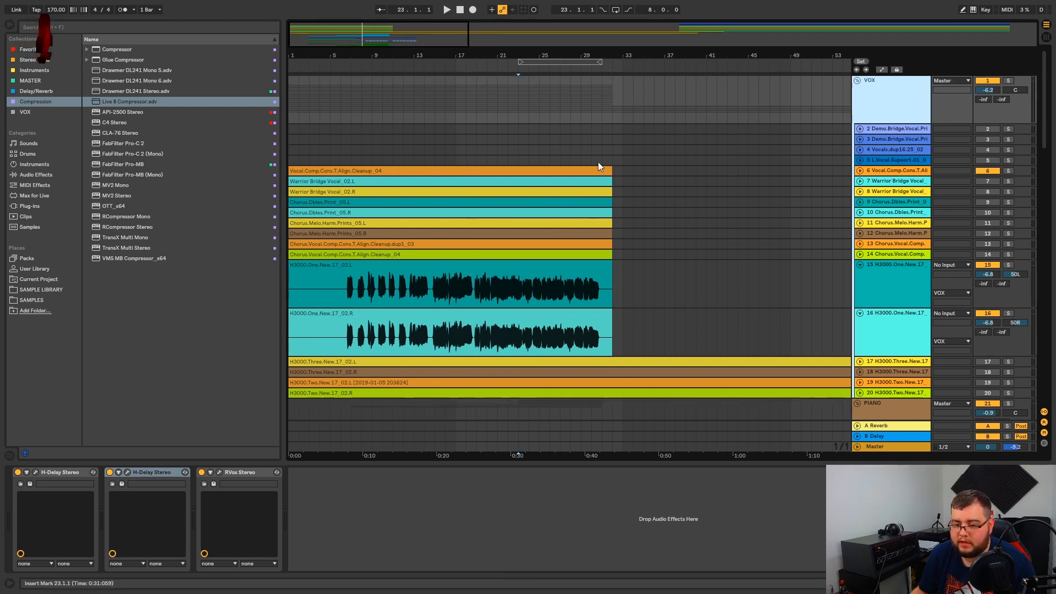
left_click(860, 213)
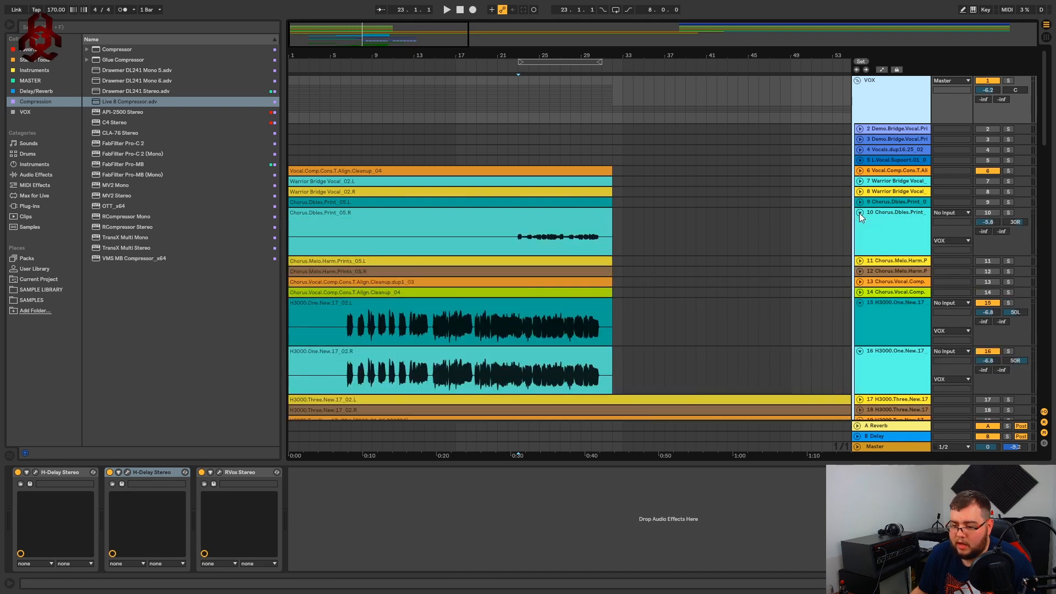
left_click(860, 213)
left_click(871, 171)
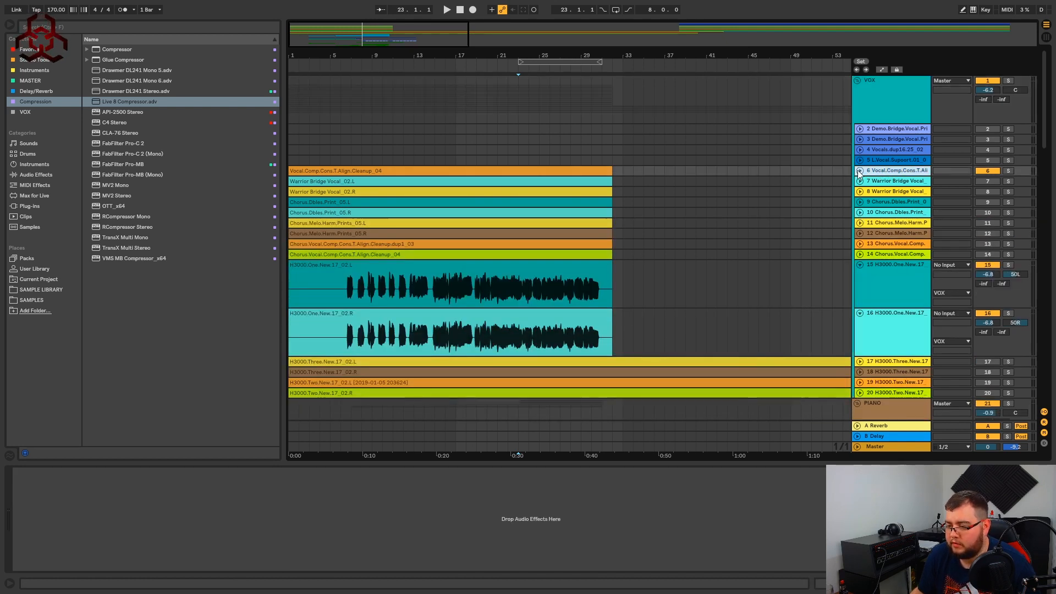
left_click(859, 171)
left_click(467, 193)
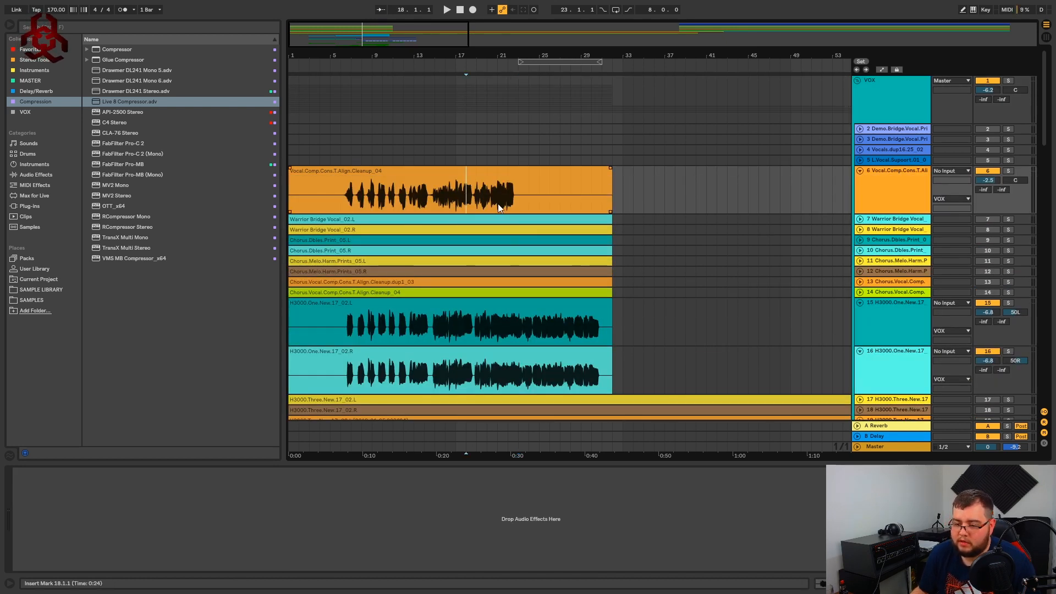
scroll(498, 204, "down", 5)
scroll(505, 205, "up", 3)
scroll(505, 205, "down", 4)
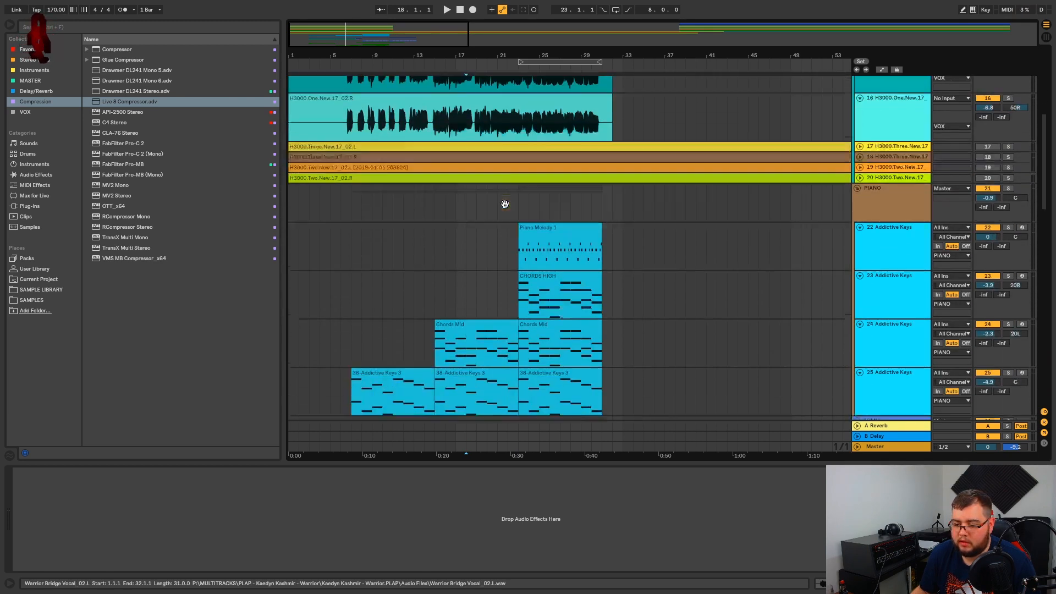
scroll(506, 203, "up", 6)
scroll(507, 206, "up", 3)
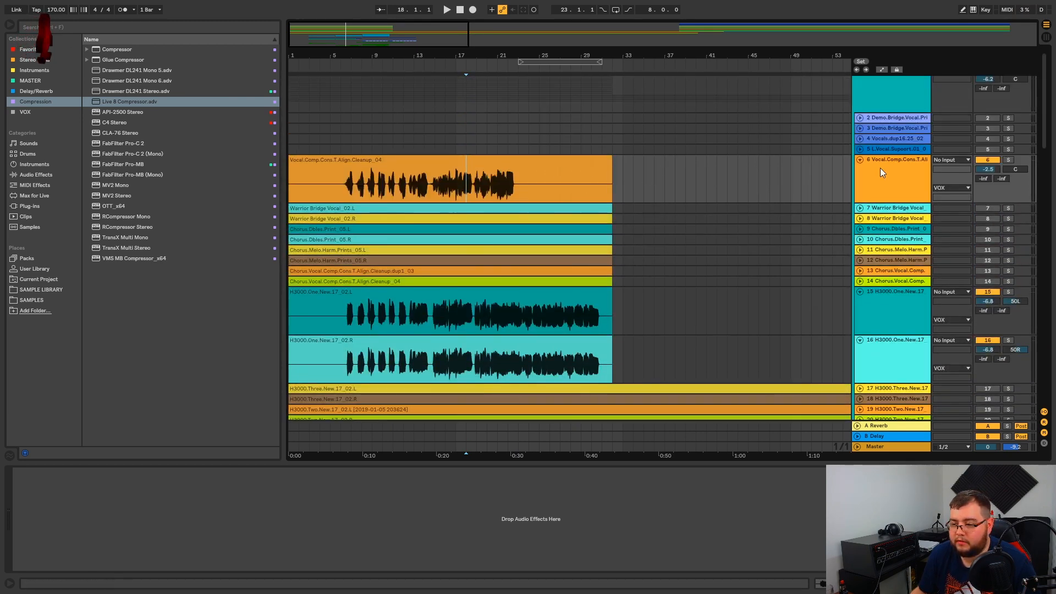
left_click(859, 160)
- Enable the sidechain of the LEAD group's Live 8 Compressor with VOX as its audio source
scroll(711, 264, "down", 10)
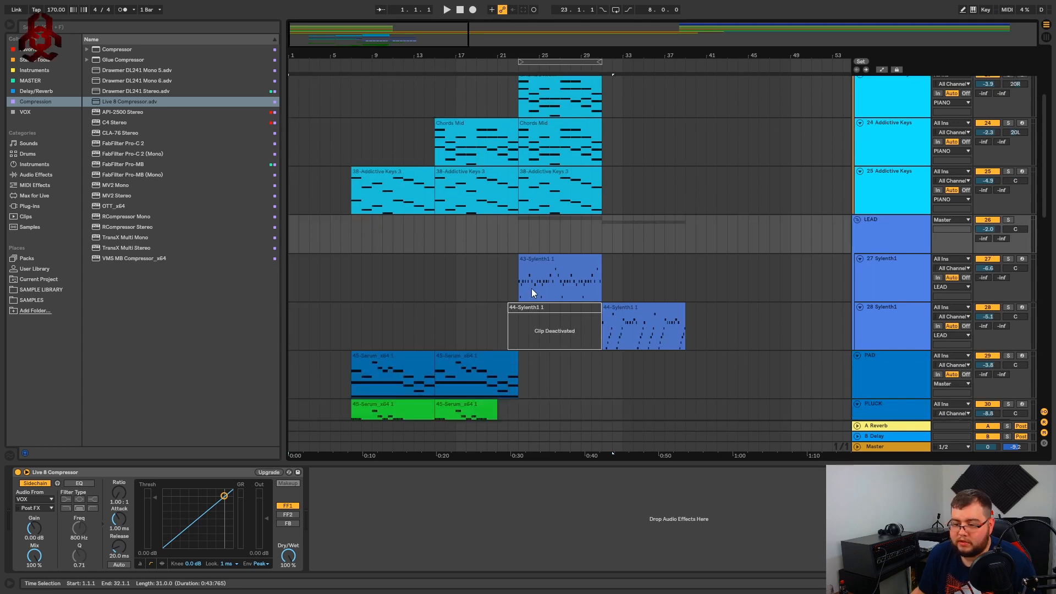
left_click(899, 282)
left_click(873, 277)
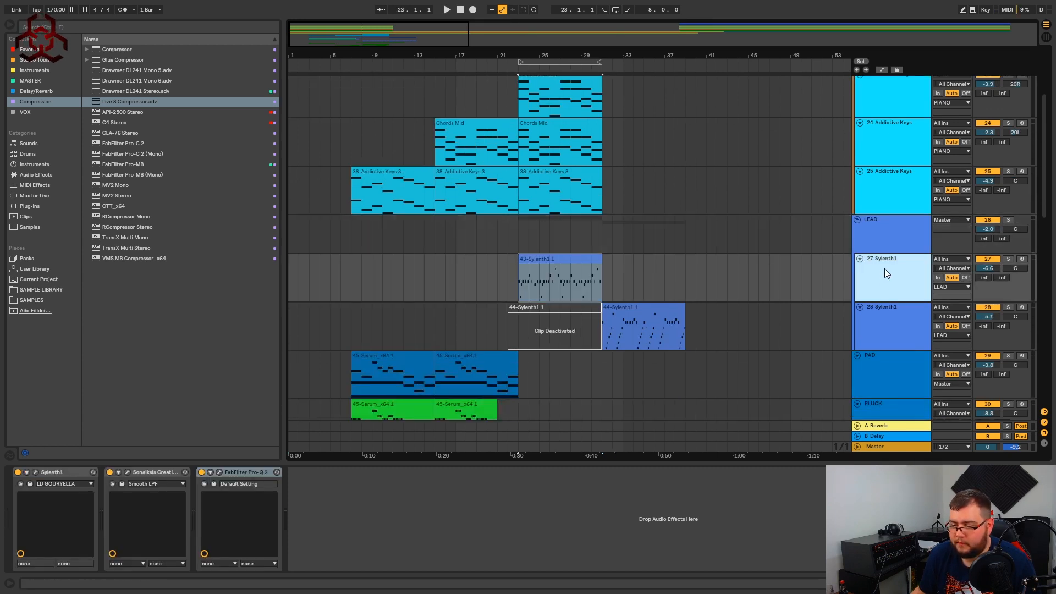
left_click(902, 243)
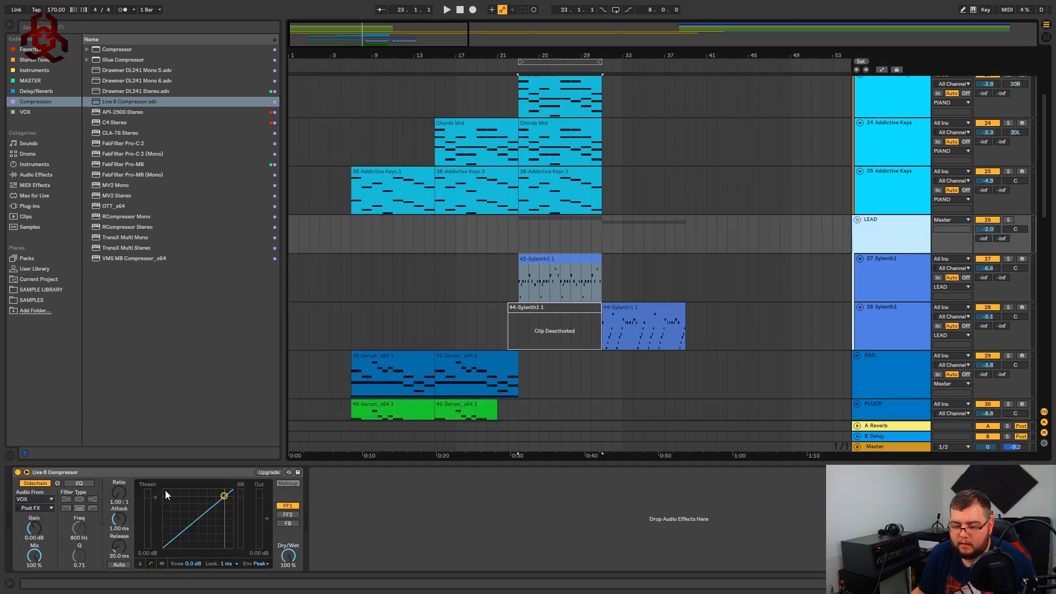
- Set the LEAD compressor's lookahead to 10 ms and its ratio to 2.07:1
key("space")
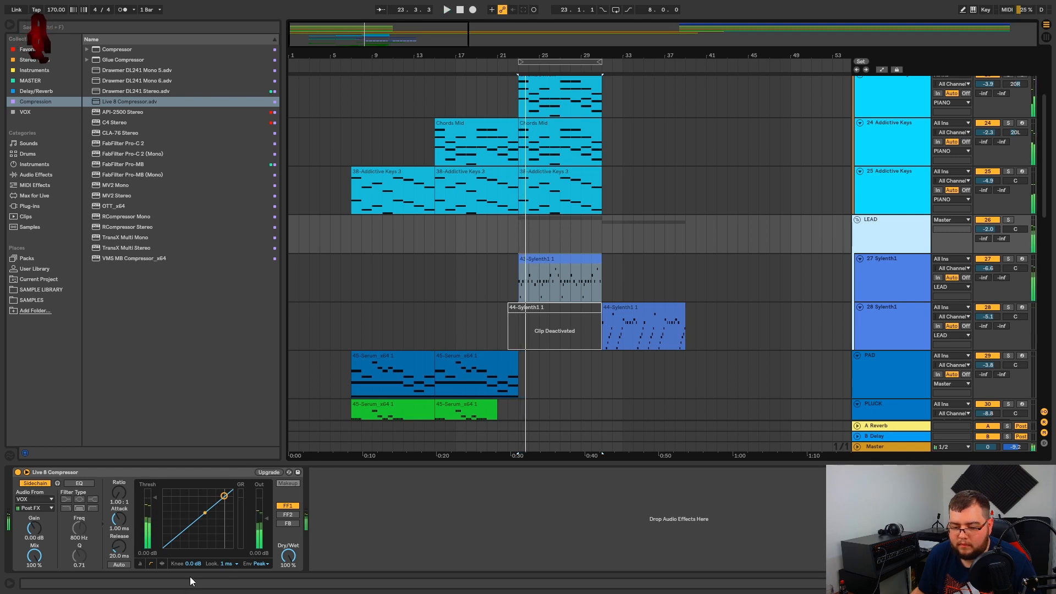
left_click(223, 562)
left_click(227, 555)
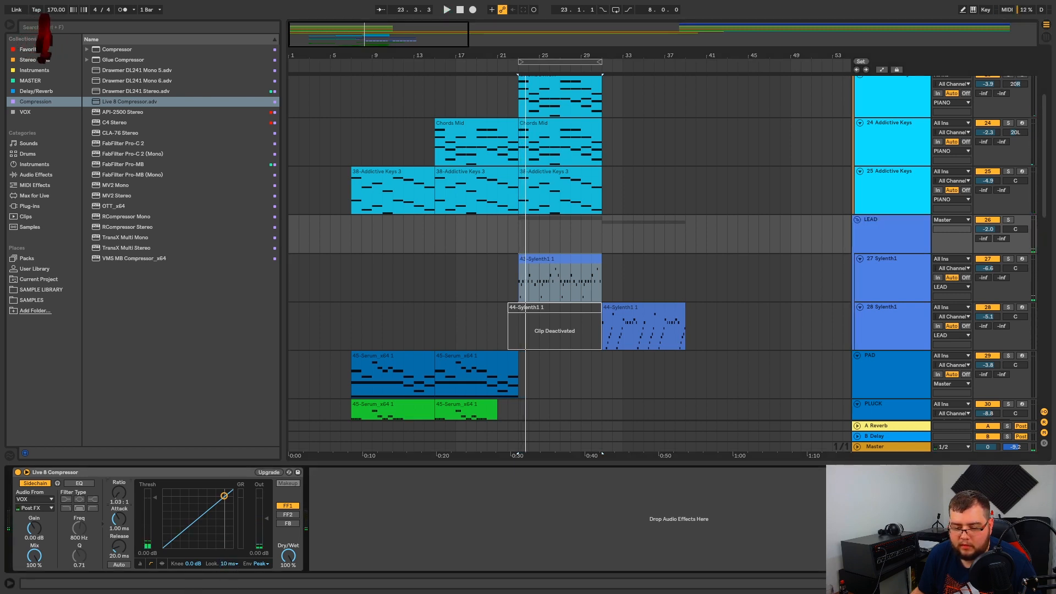
left_click_drag(119, 494, 119, 479)
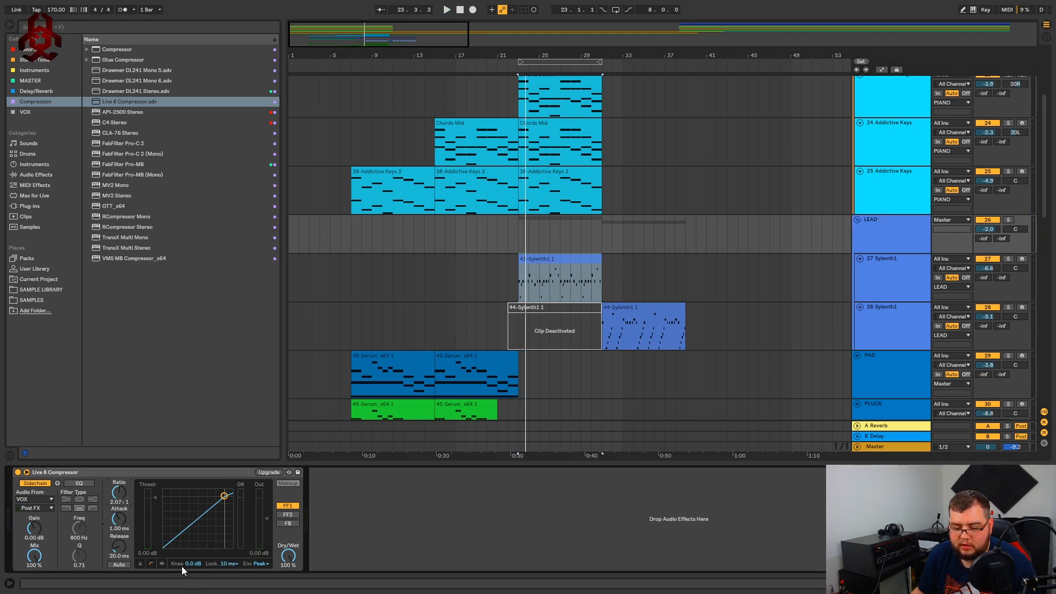
- Show the LEAD compressor's activity view and, during playback, set its threshold to -12.5 dB with the FF2 model
left_click(166, 563)
left_click_drag(223, 501, 244, 522)
key("space")
left_click(289, 515)
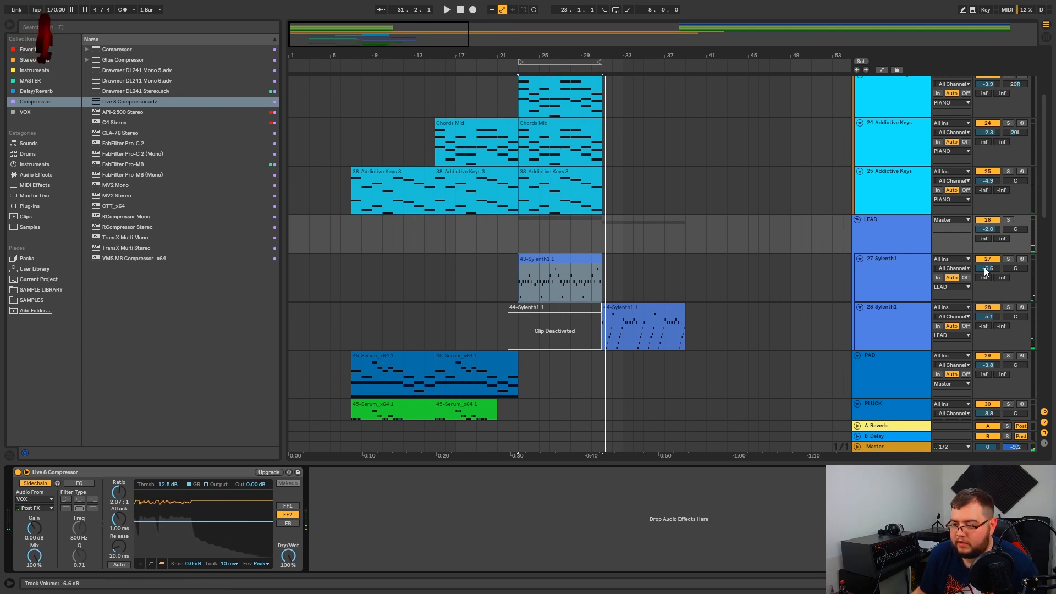
- Raise track 27 Sylenth1's volume to -3.6 dB and lower the LEAD compressor's threshold to -13.8 dB, checking the result in playback
left_click_drag(986, 270, 988, 261)
key("space")
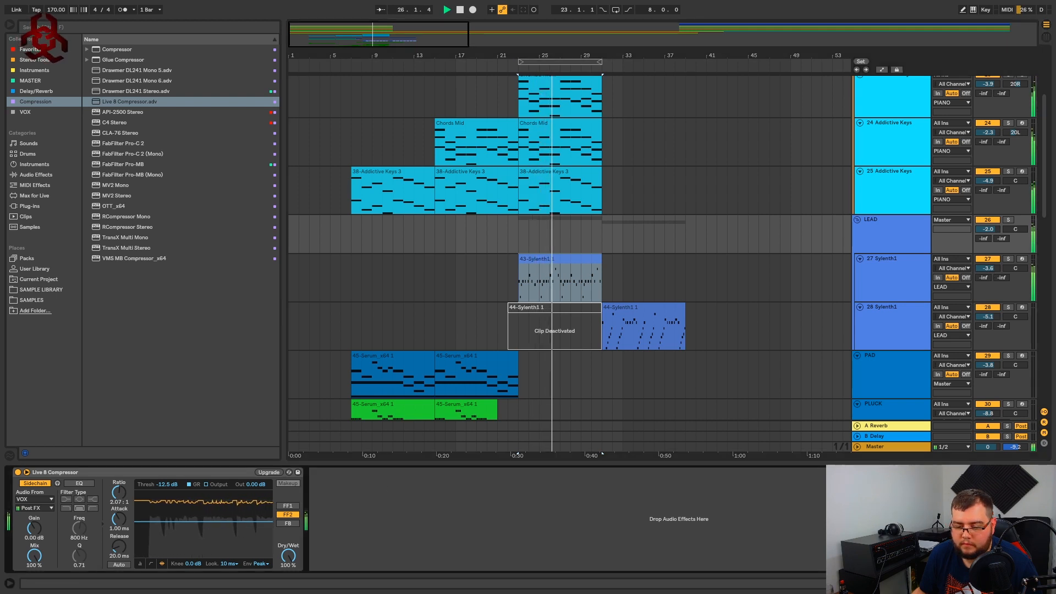
left_click_drag(216, 521, 216, 524)
key("space")
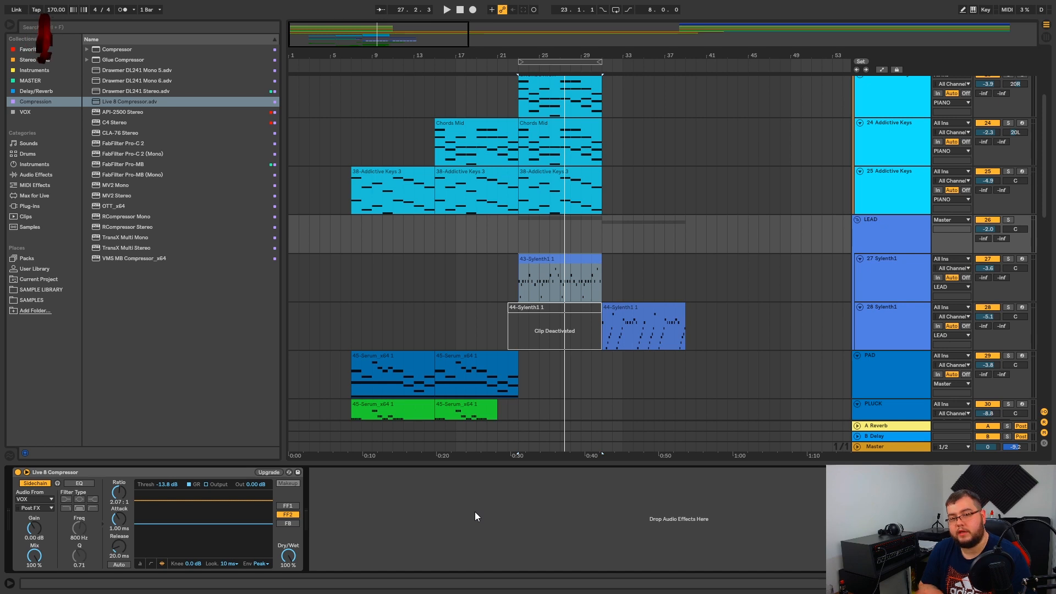
key("space")
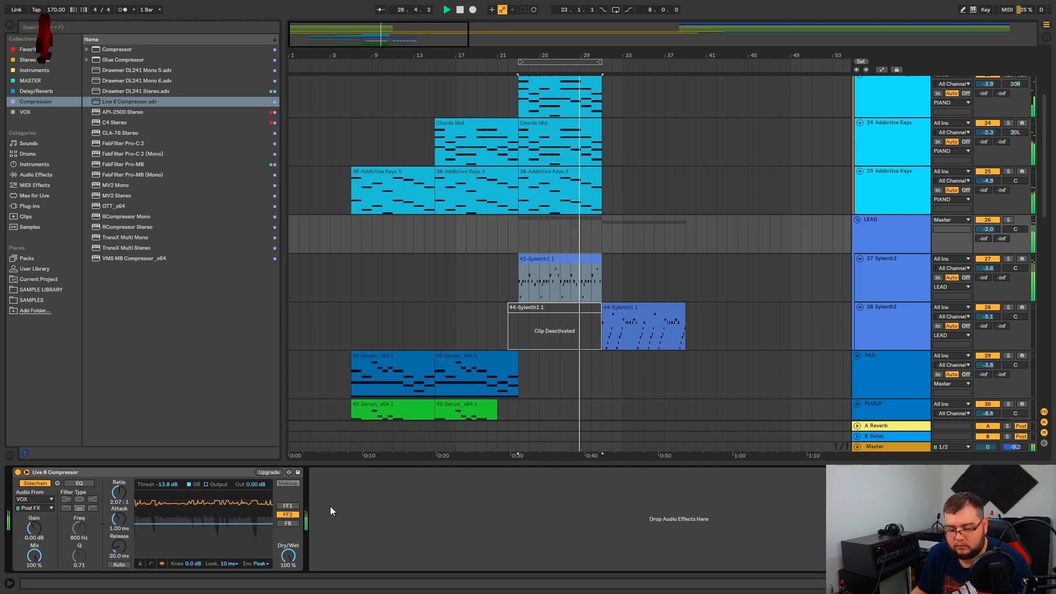
- Lower the LEAD compressor's threshold to -15.8 dB and raise its release to 37.4 ms, checking the result in playback
left_click_drag(245, 524, 232, 527)
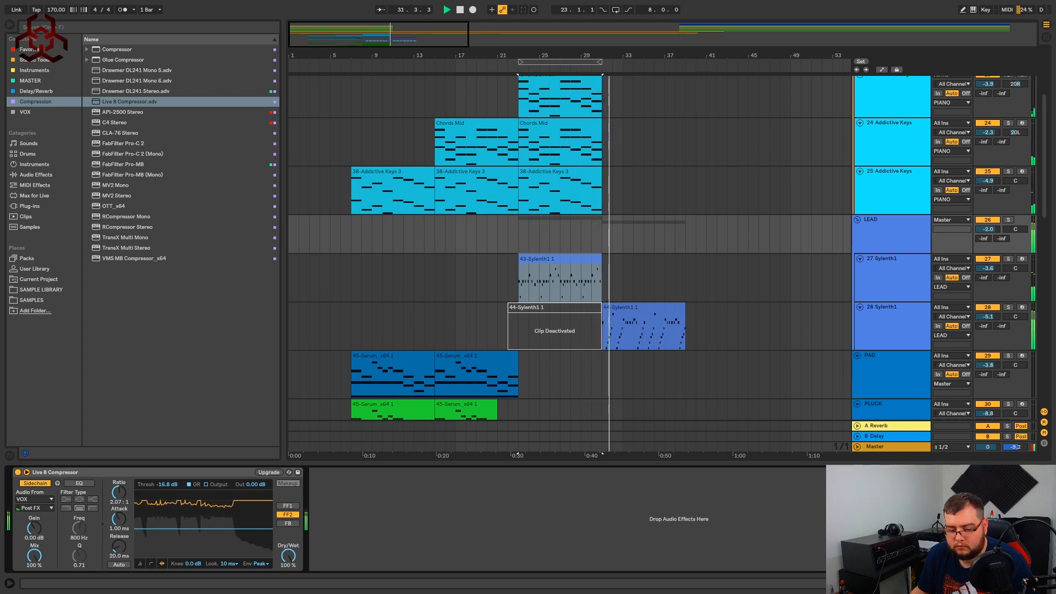
left_click_drag(120, 545, 120, 538)
key("space")
key("space")
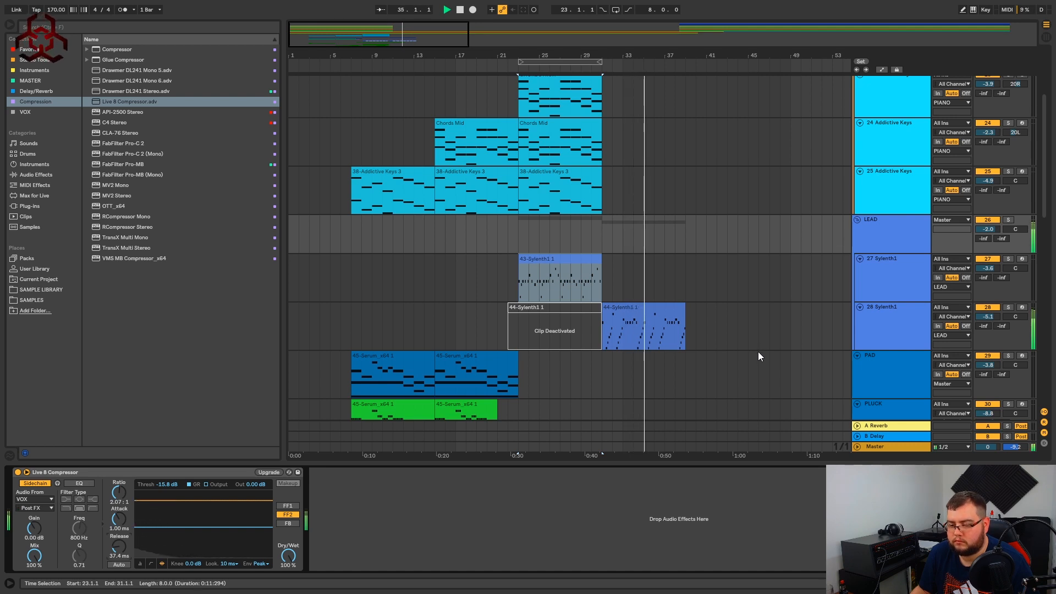
- Insert a new audio track below the FX group
scroll(389, 305, "down", 2)
left_click(428, 272)
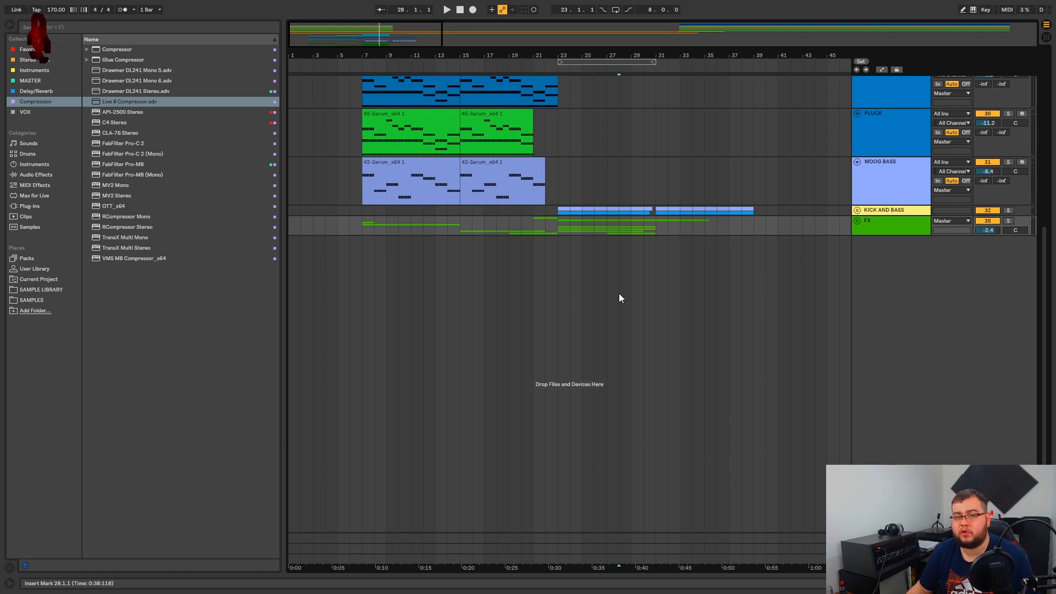
right_click(900, 275)
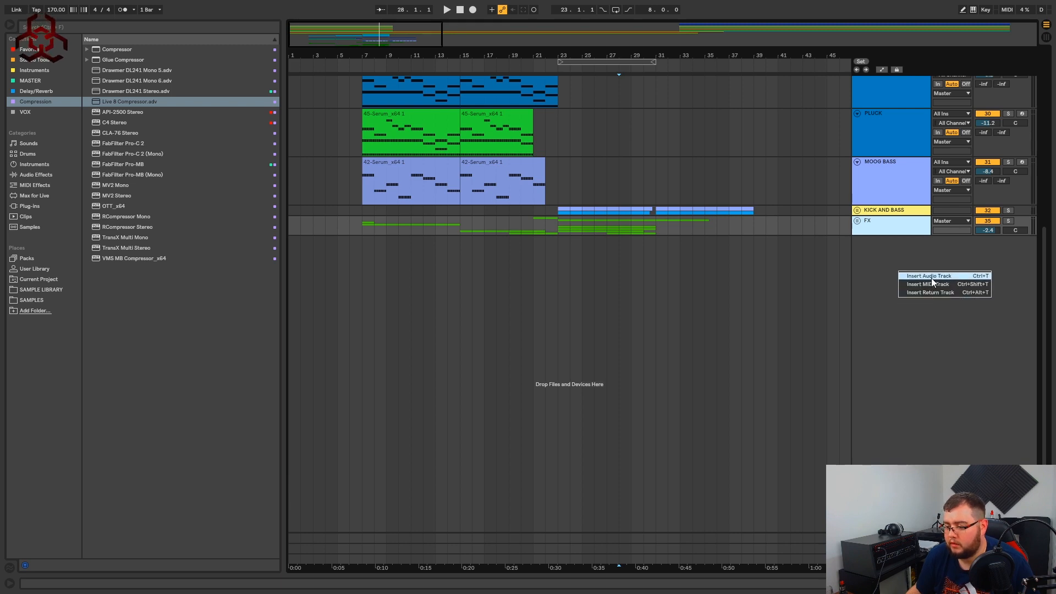
left_click(926, 277)
scroll(897, 255, "up", 4)
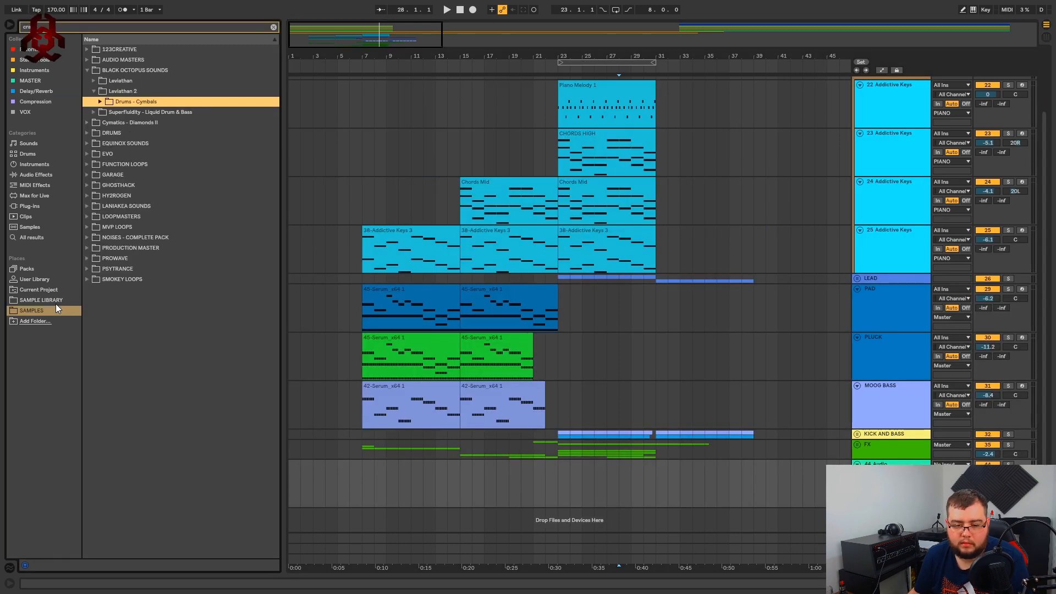
- Clear the browser search and open the Crash folder of the Stonebank UK Hardcore pack in SAMPLE LIBRARY
left_click(57, 302)
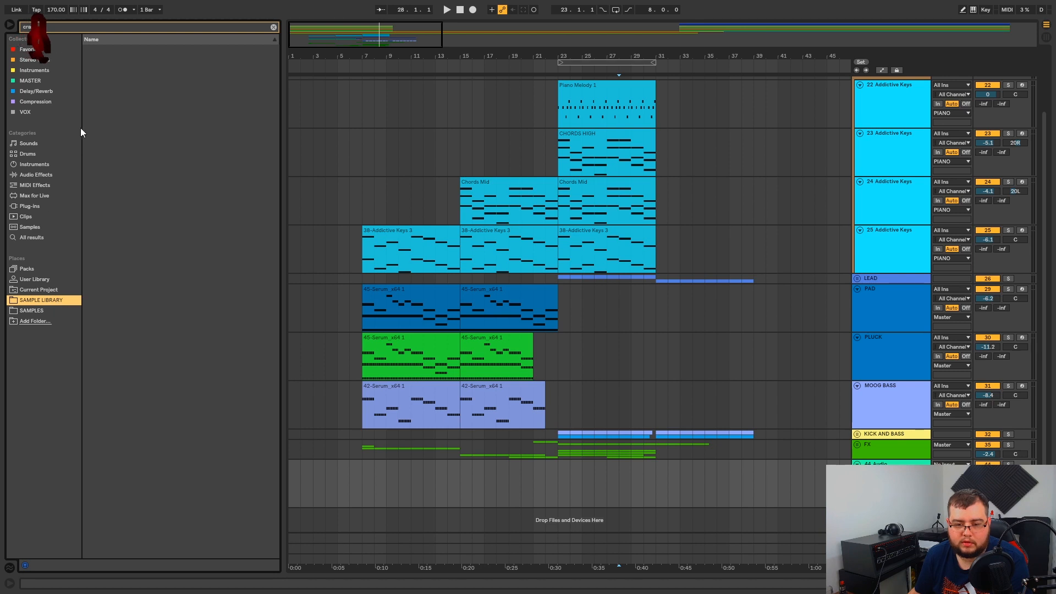
left_click(273, 26)
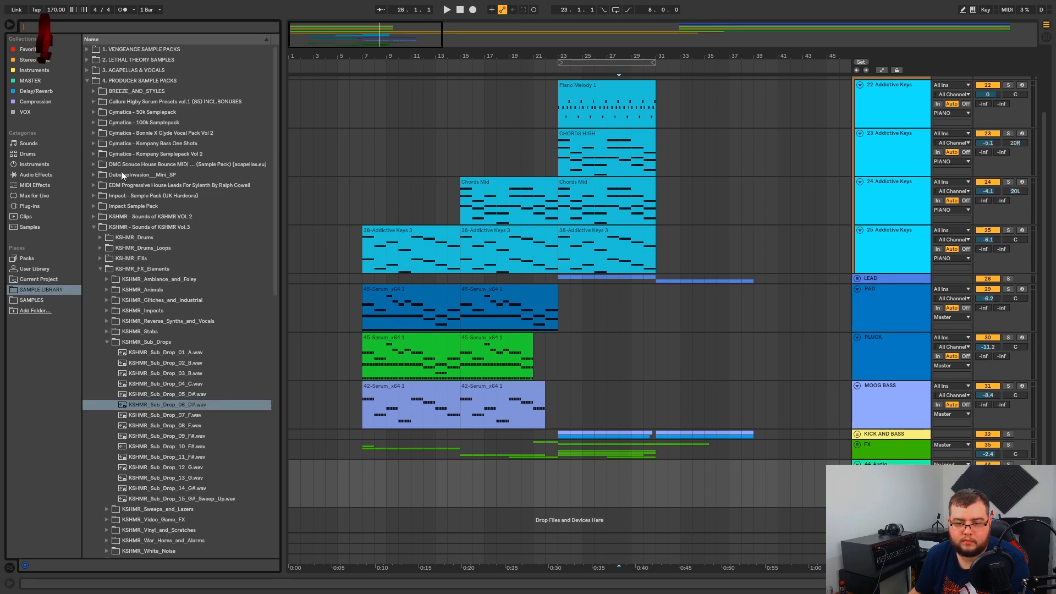
left_click(86, 80)
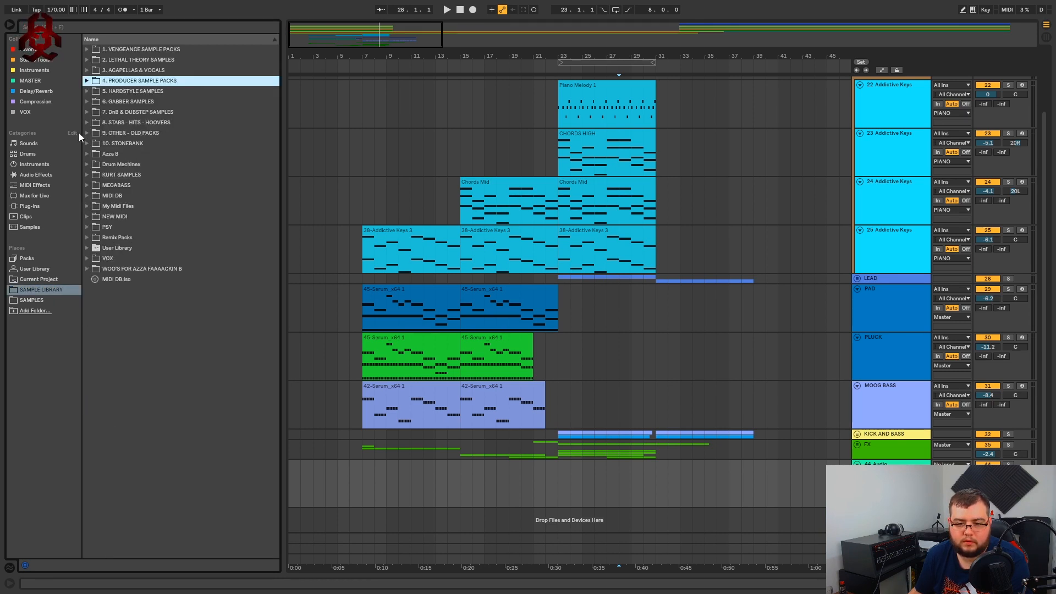
left_click(89, 142)
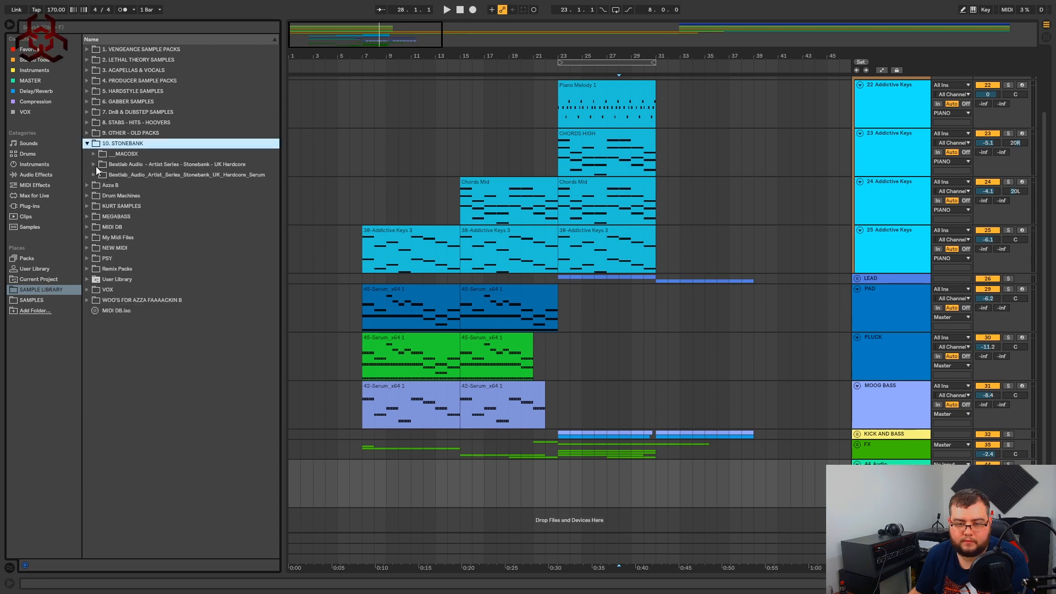
left_click(94, 164)
left_click(100, 205)
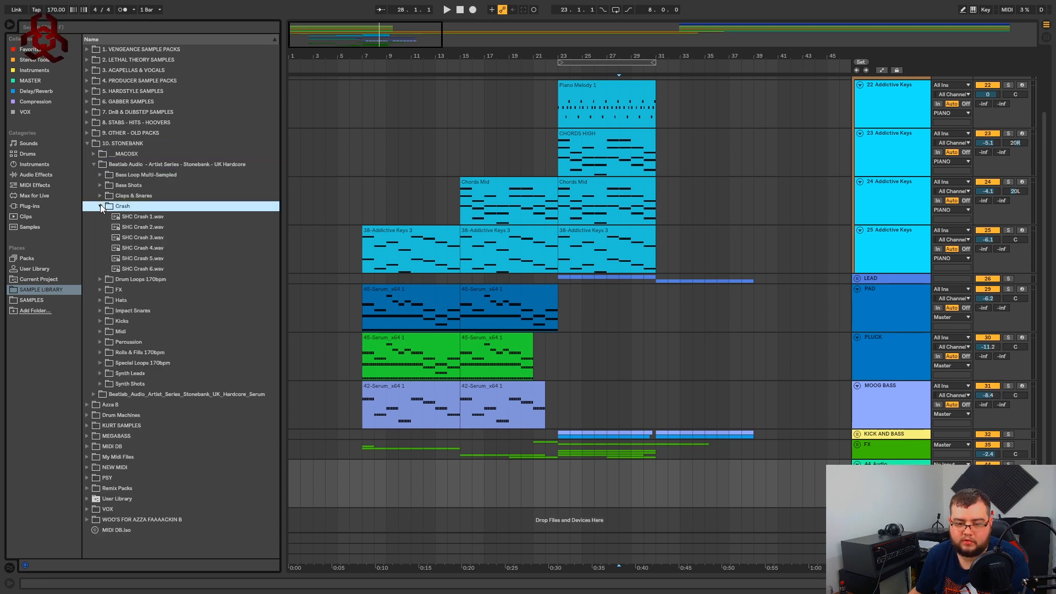
- Audition the crash samples from SHC Crash 1 to SHC Crash 6
left_click(137, 217)
key("Down")
key("Down")
key("Down")
key("Down")
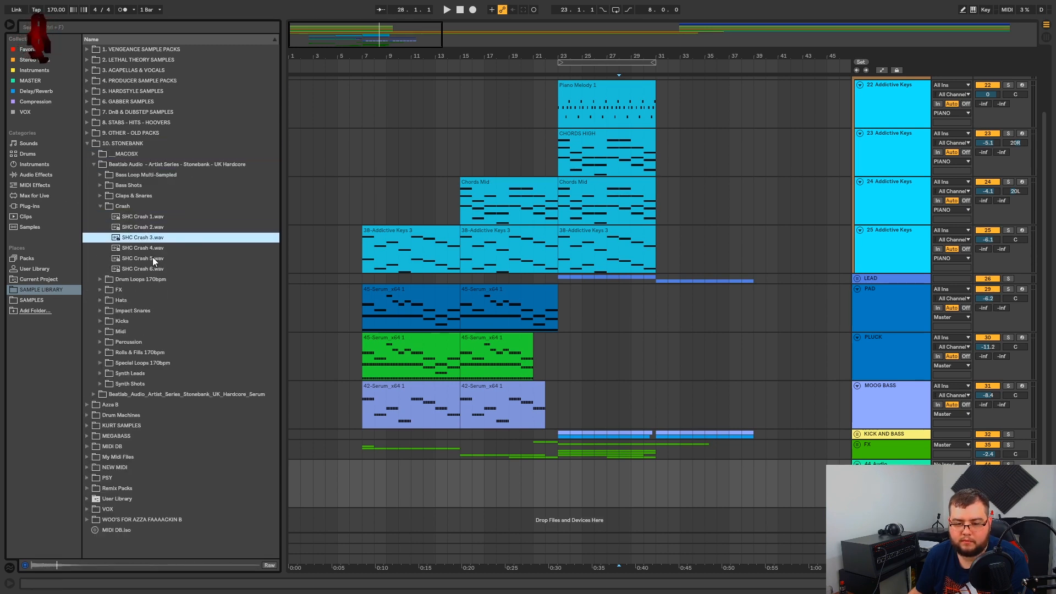
key("Down")
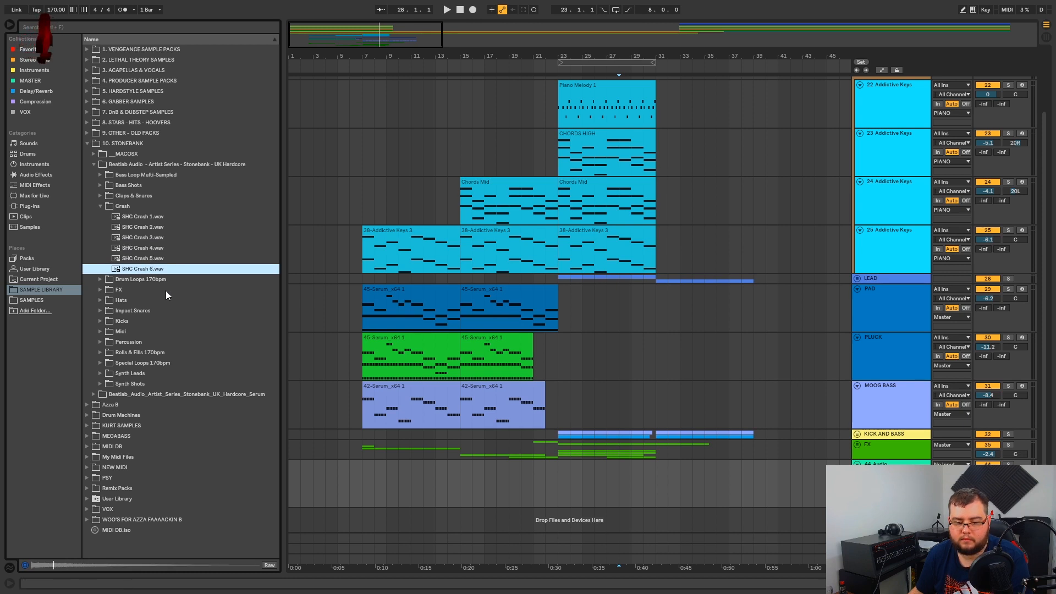
key("Left")
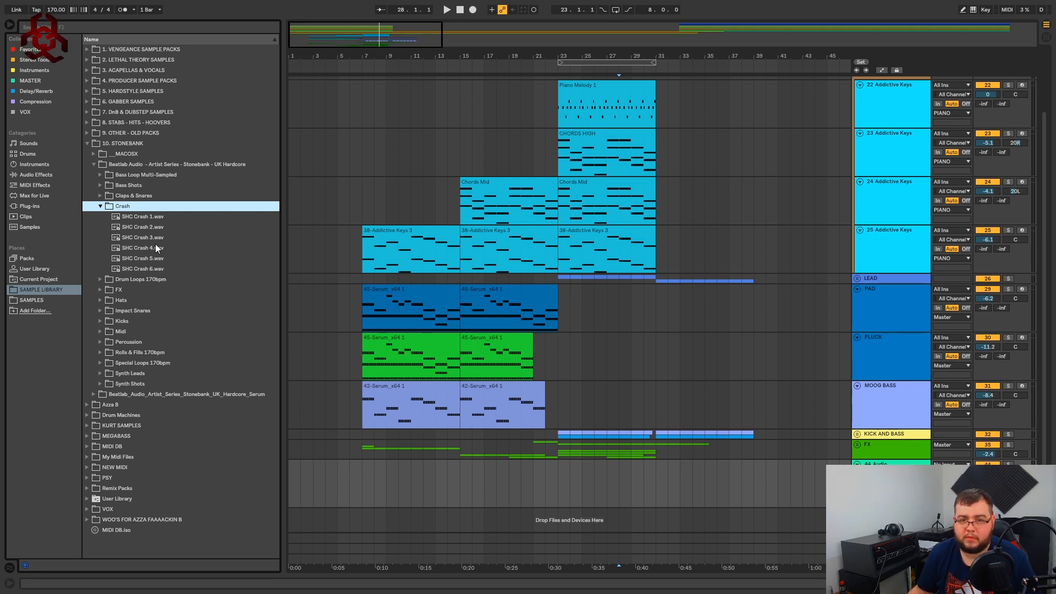
- Place SHC Crash 6.wav at bar 7 on the new audio track, with warping off and the track volume at -5.1 dB
left_click_drag(144, 269, 361, 476)
double_click(367, 478)
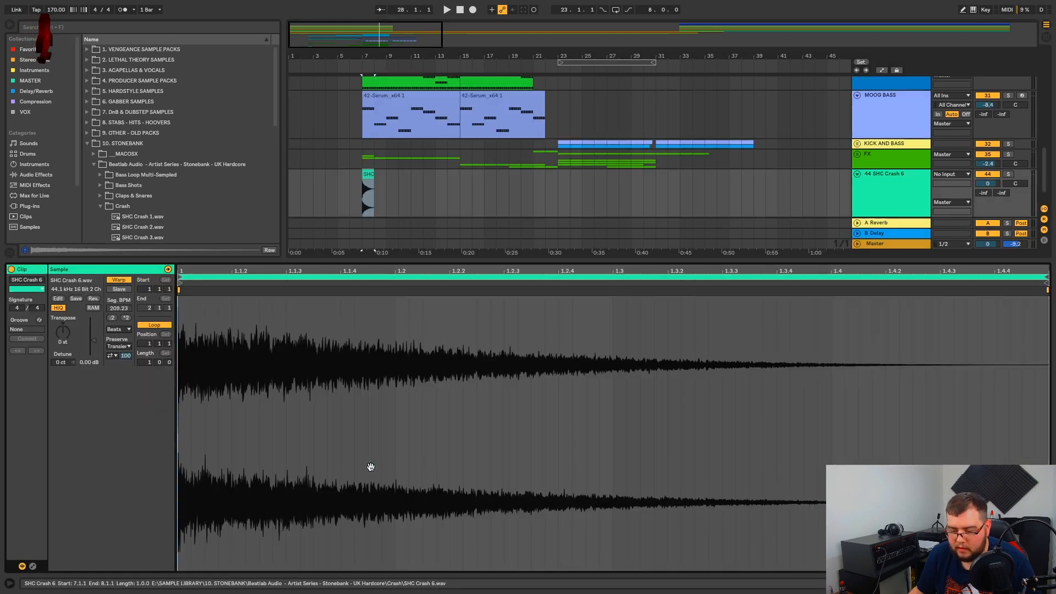
left_click(112, 280)
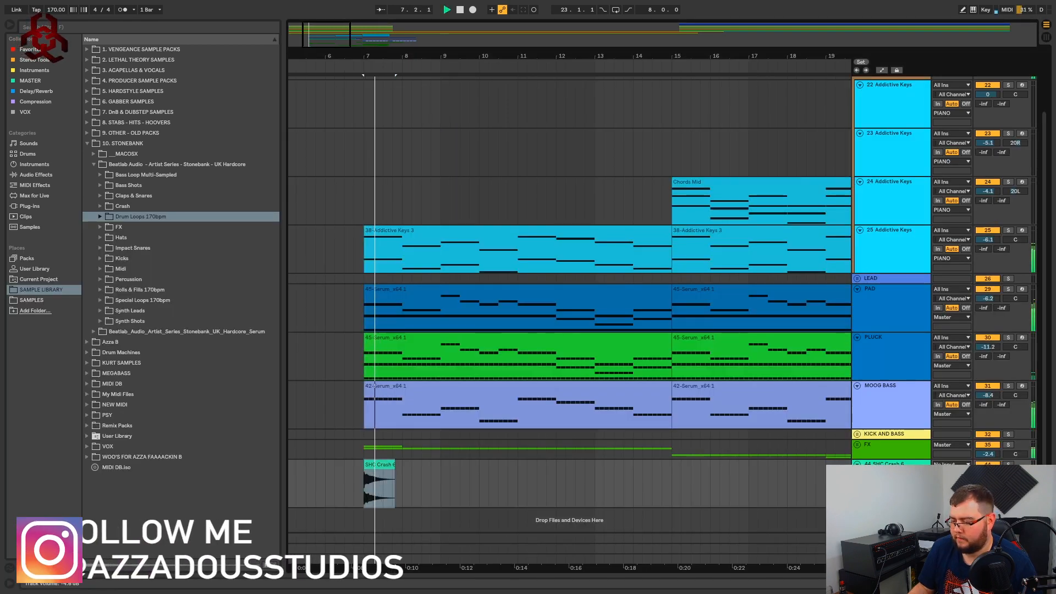
double_click(848, 461)
scroll(442, 394, "down", 3)
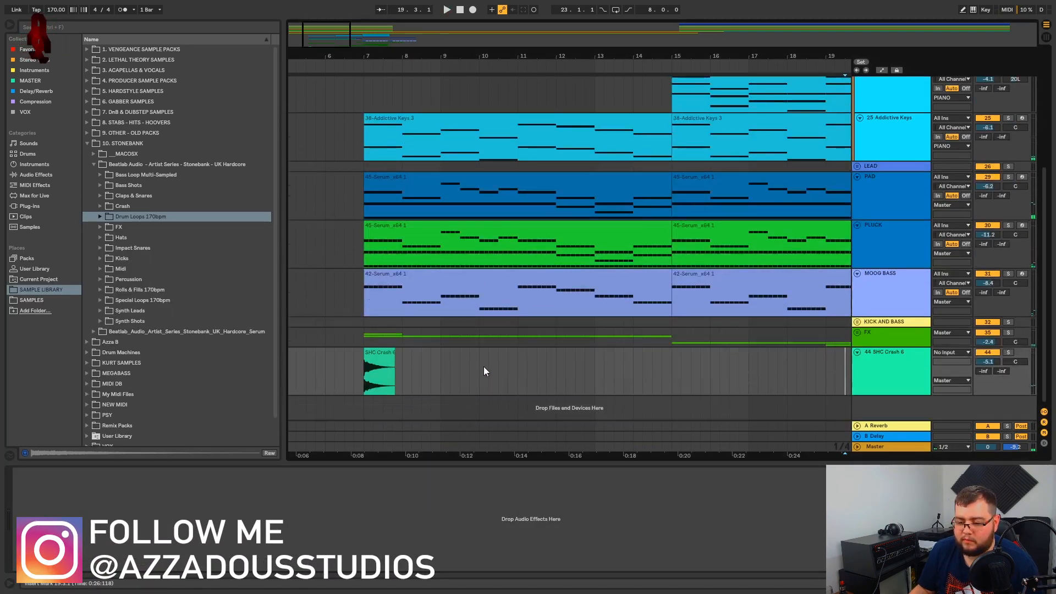
- Add FabFilter Pro-Q 2 to the SHC Crash 6 track and create a low-cut band
left_click(869, 364)
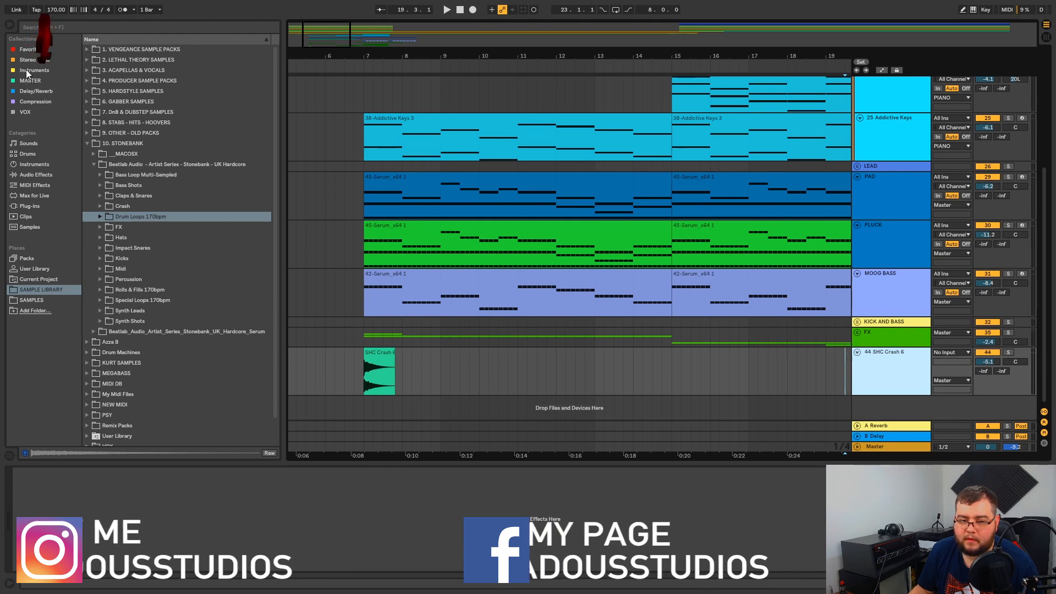
left_click(32, 49)
double_click(117, 101)
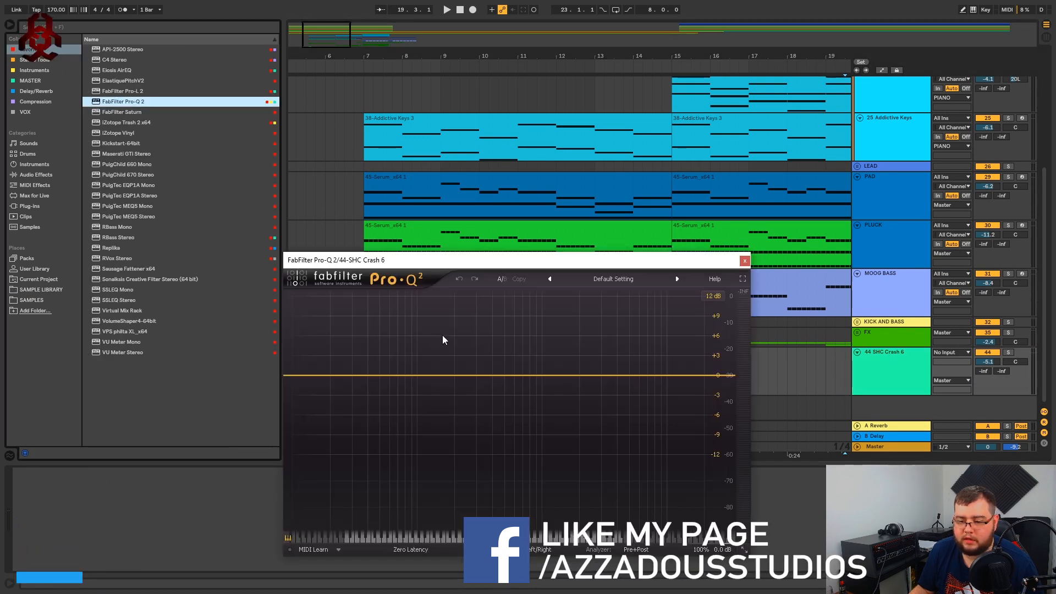
left_click_drag(310, 375, 452, 380)
left_click_drag(639, 264, 591, 469)
- Solo the crash track and, while playing its clip, raise the Pro-Q 2 low cut to about 1805 Hz
left_click(385, 352)
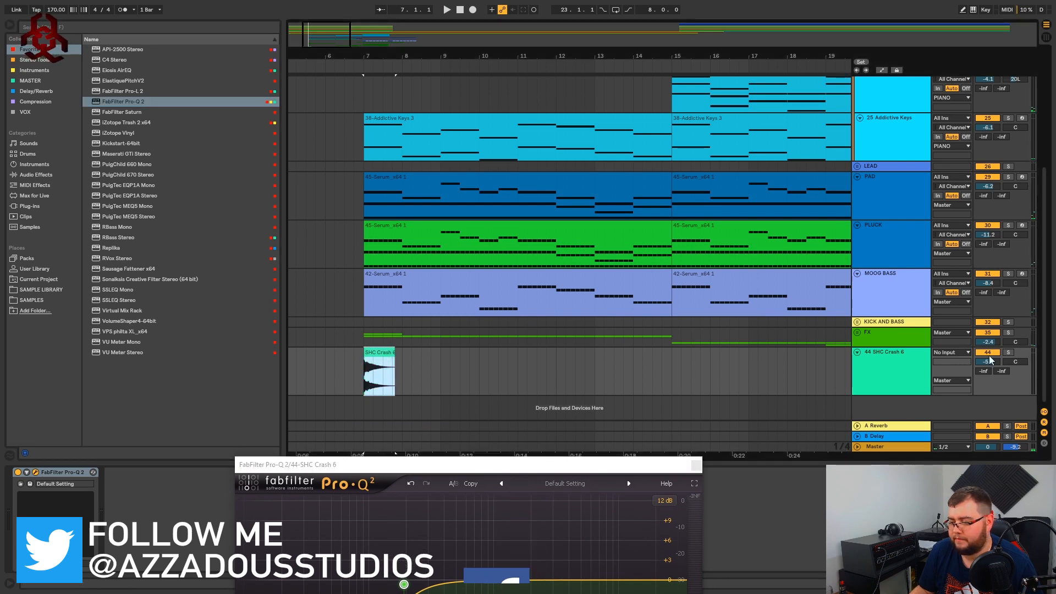
left_click(1007, 353)
key("space")
left_click_drag(396, 465, 497, 225)
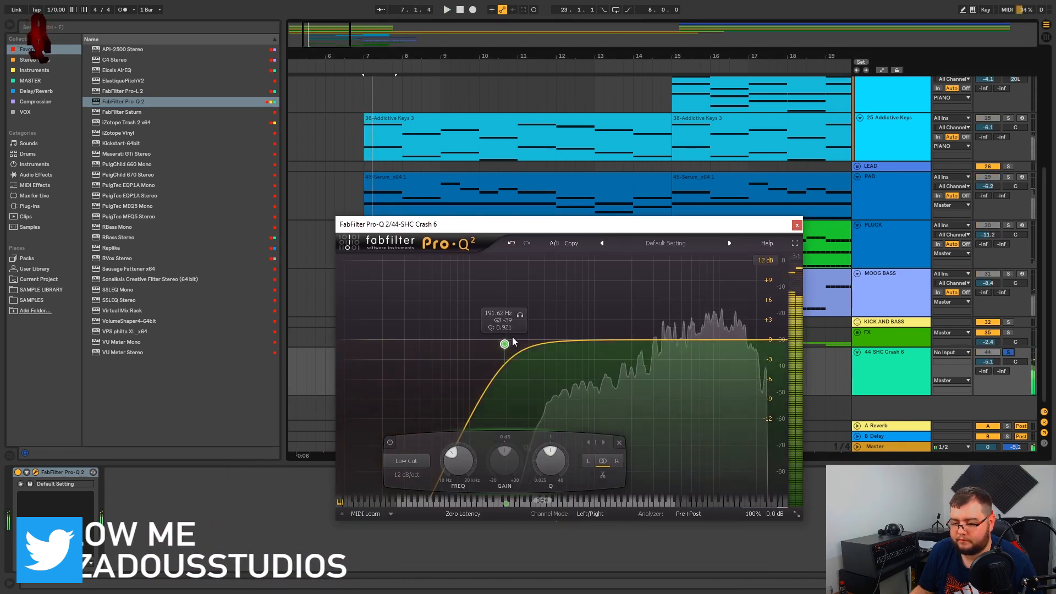
left_click_drag(524, 316, 638, 315)
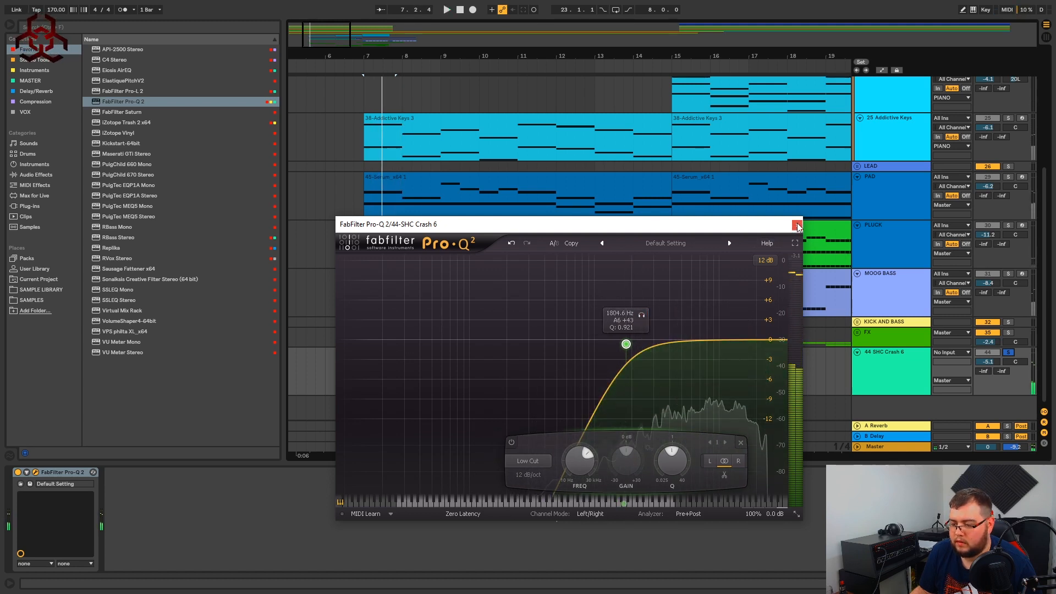
left_click(797, 224)
- Add Replika to the crash track and set it to a straight 1/4 delay in Ping Pong mode
left_click(880, 362)
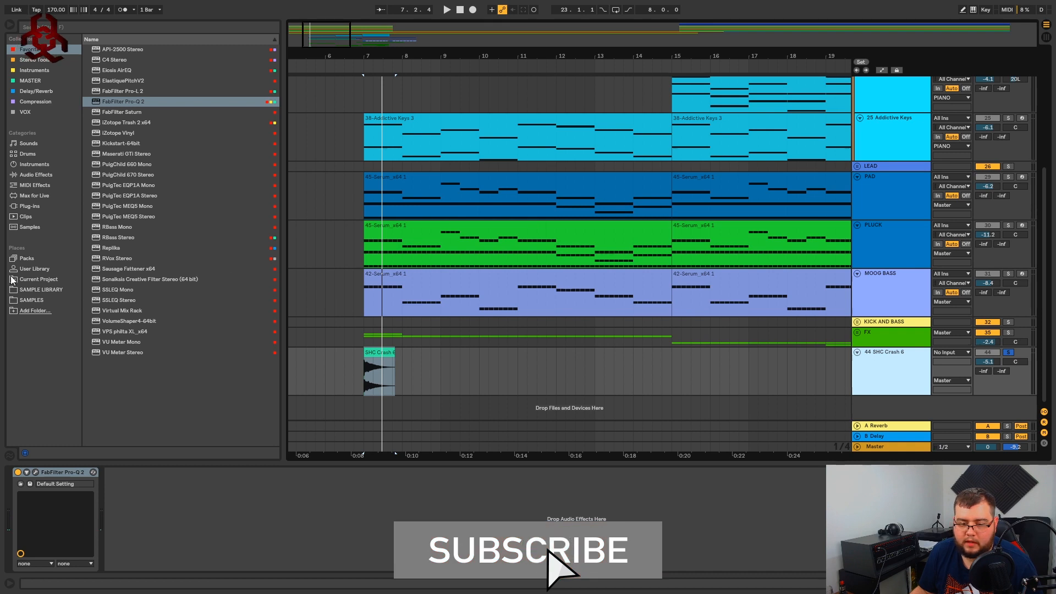
left_click(28, 91)
double_click(113, 154)
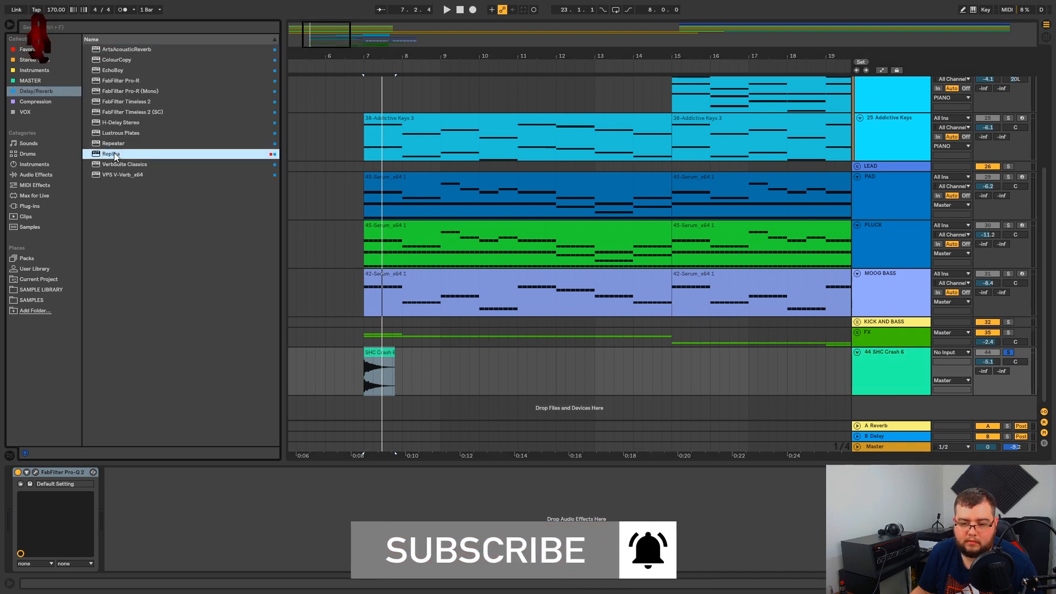
left_click_drag(568, 232, 524, 199)
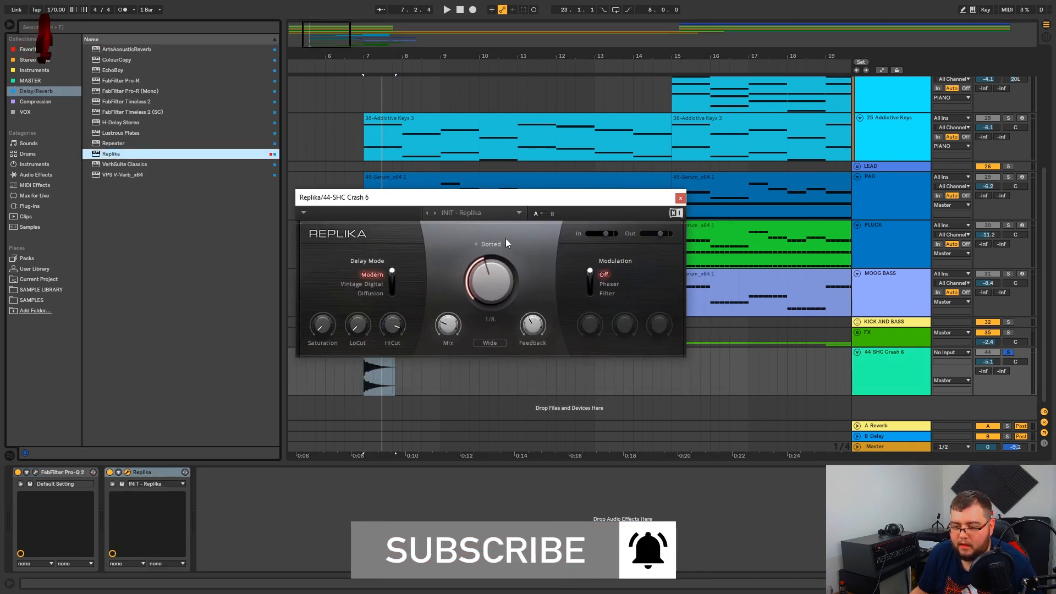
left_click(506, 245)
left_click(506, 246)
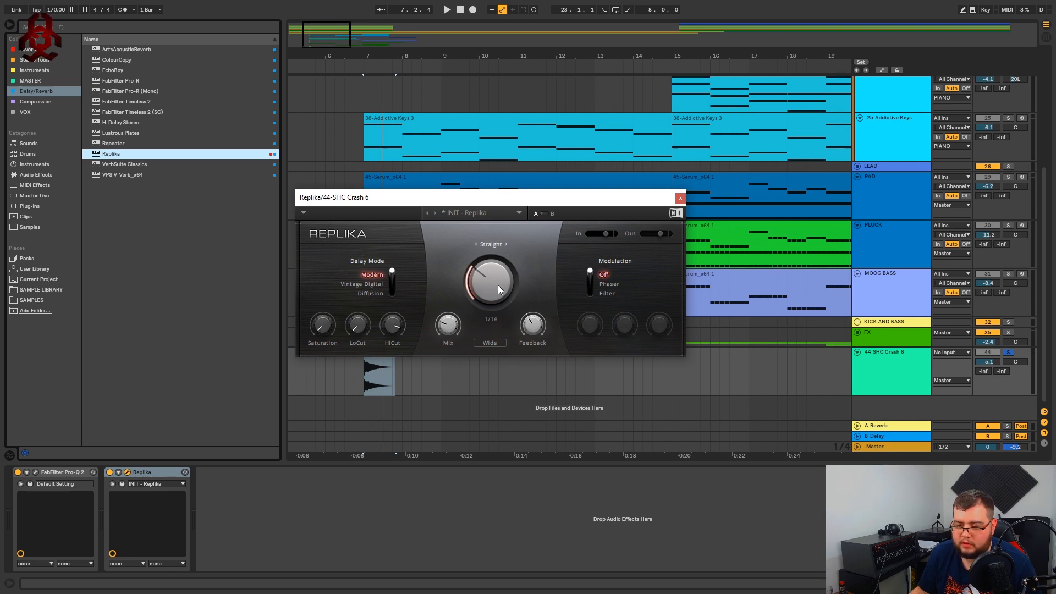
left_click_drag(491, 282, 491, 263)
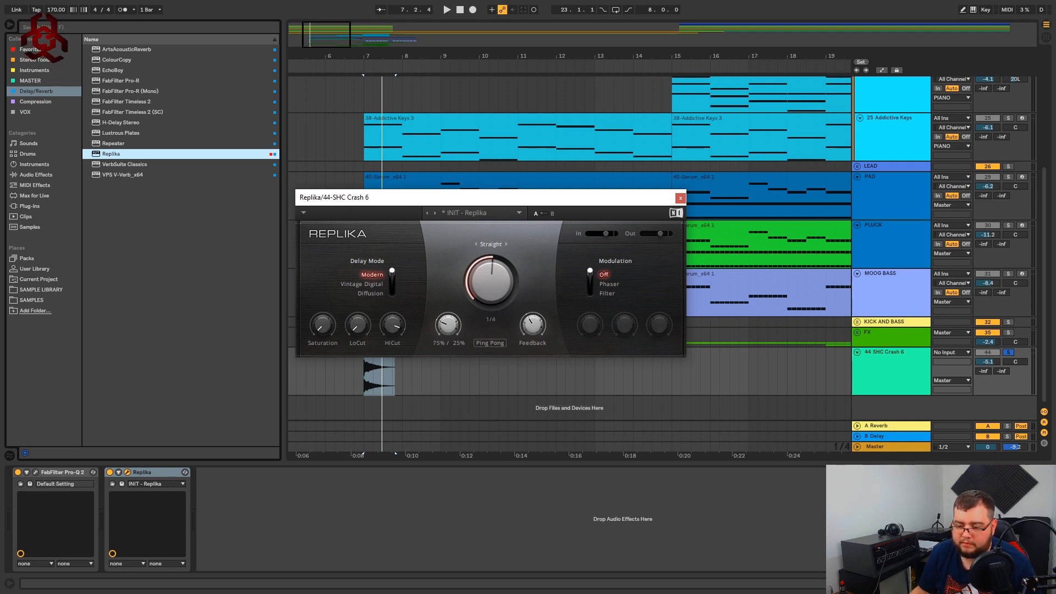
- Lower Replika's wet mix to about 19% and its feedback to about 34.5%, checking the crash in playback
left_click_drag(448, 325, 449, 332)
key("space")
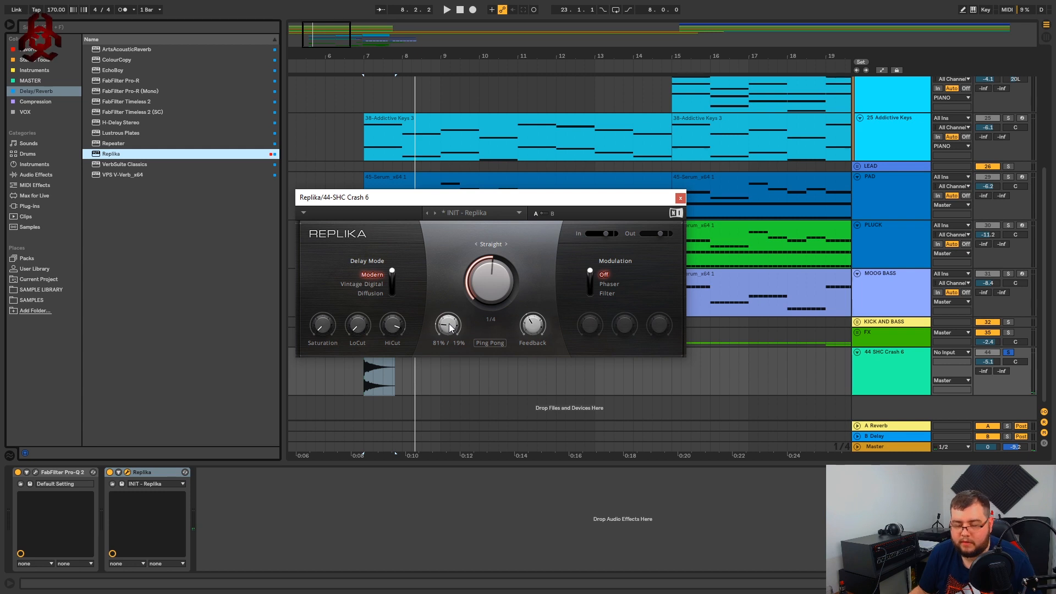
left_click_drag(449, 328, 449, 330)
key("space")
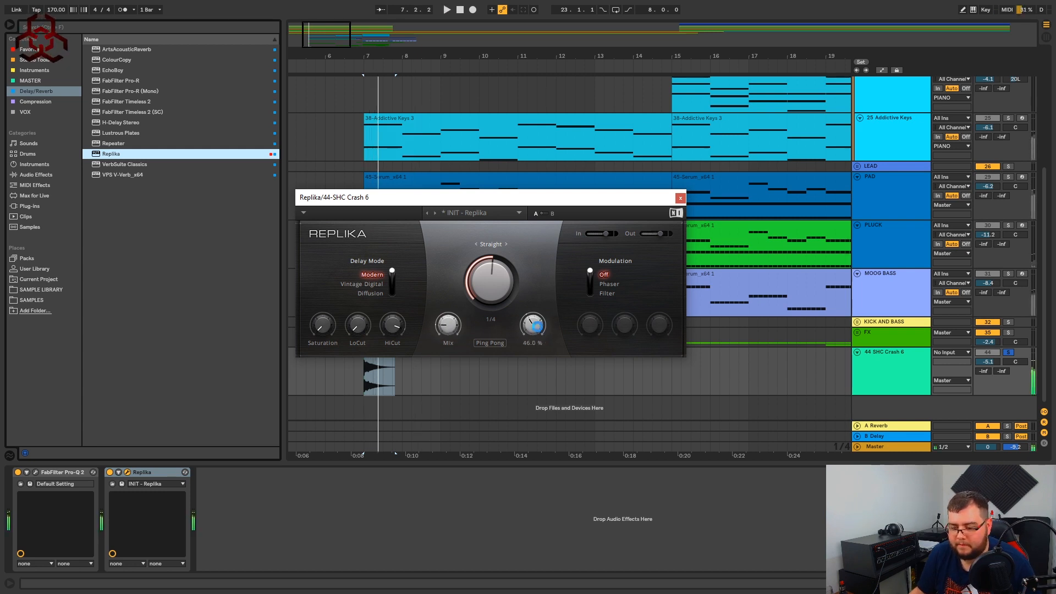
key("space")
left_click_drag(532, 324, 534, 318)
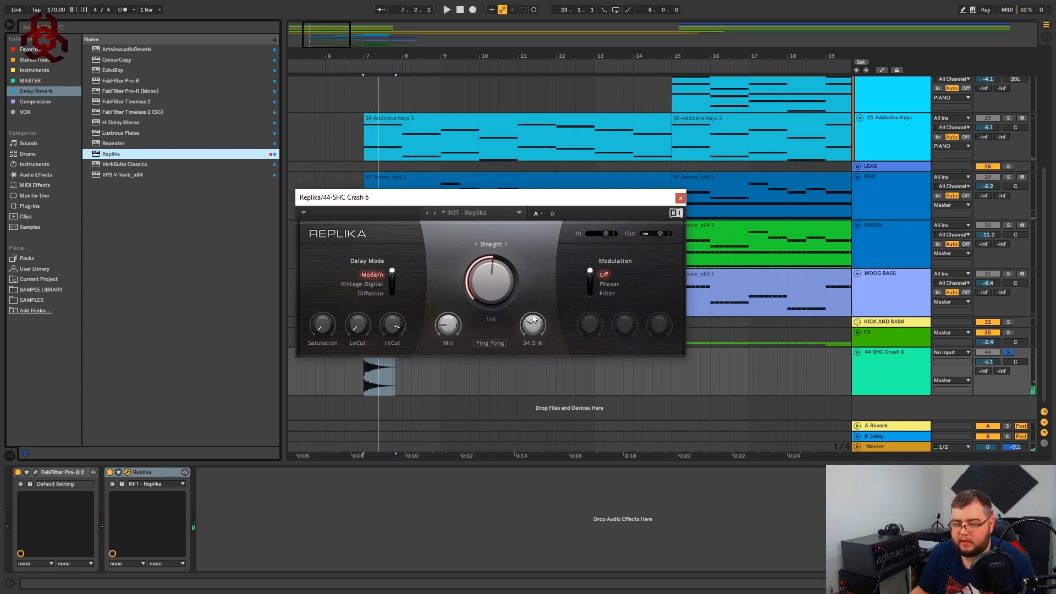
key("space")
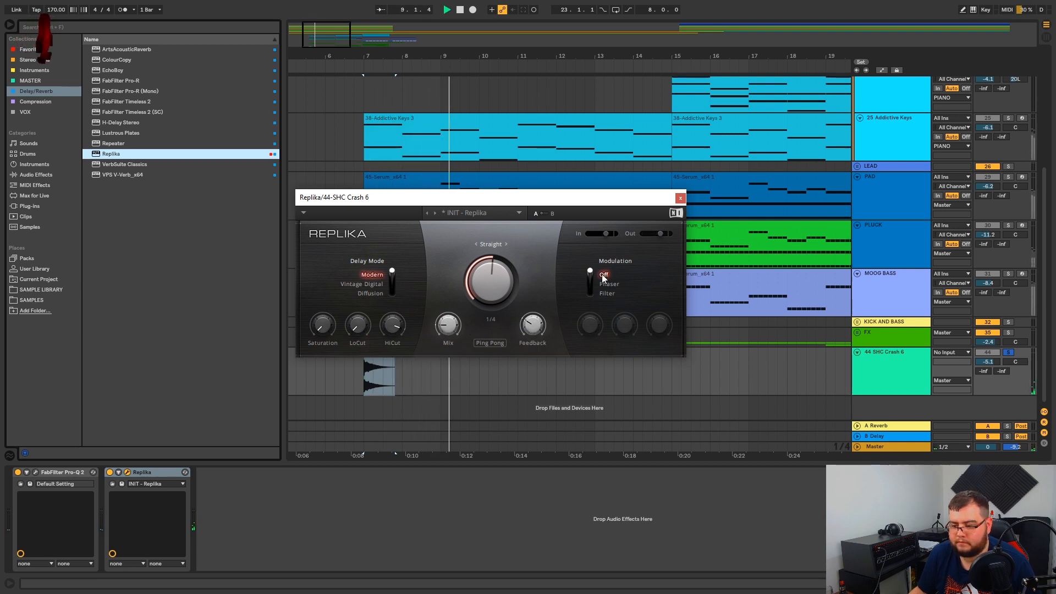
key("space")
left_click(681, 198)
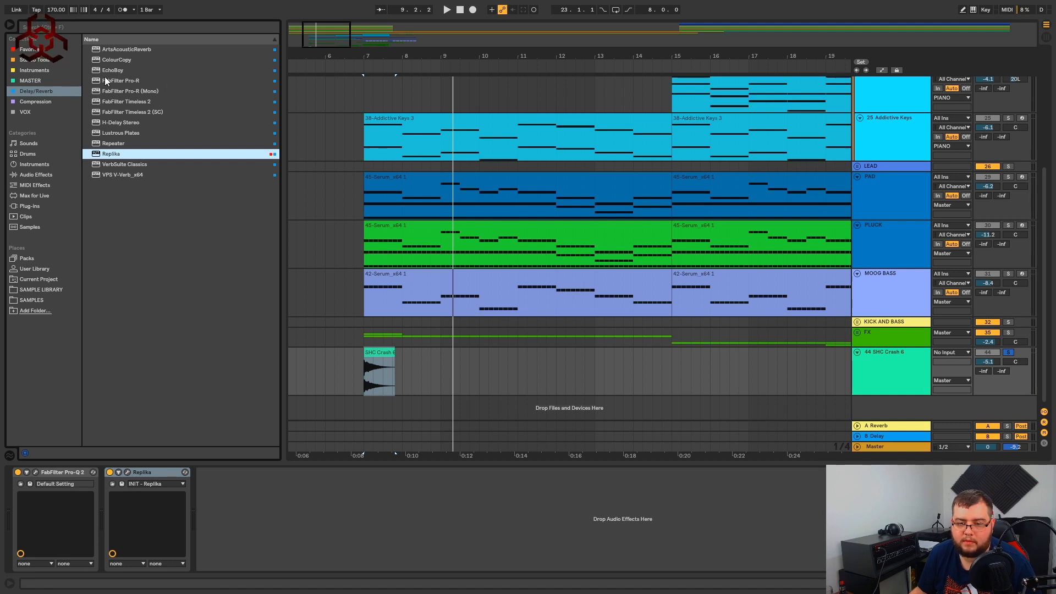
- Add the Lustrous Plates reverb after Replika on the crash track and load the Bright Ambience drum preset
left_click(120, 137)
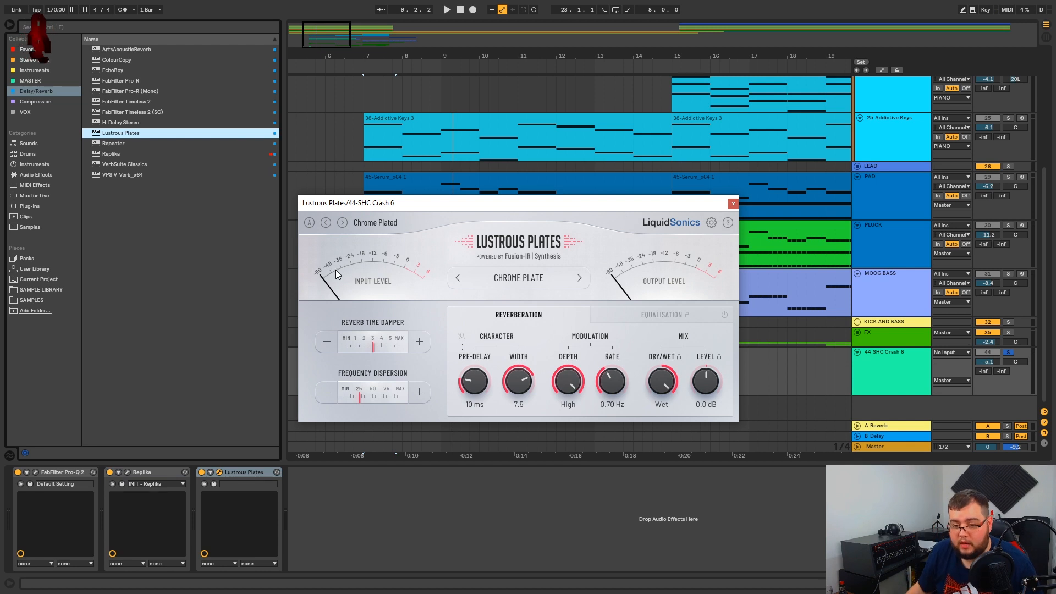
left_click(376, 227)
mouse_move(404, 263)
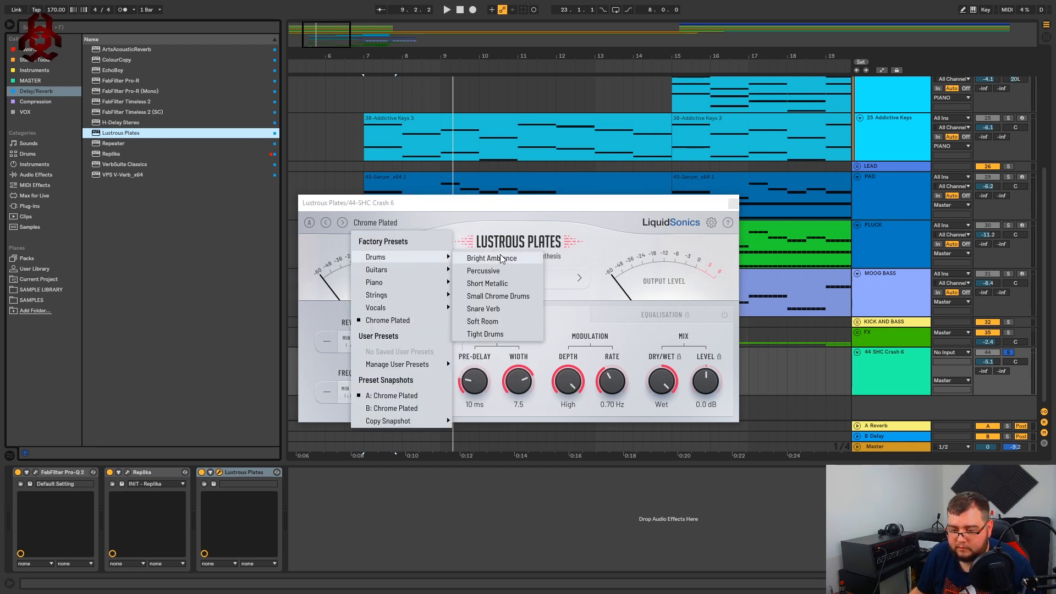
left_click(484, 270)
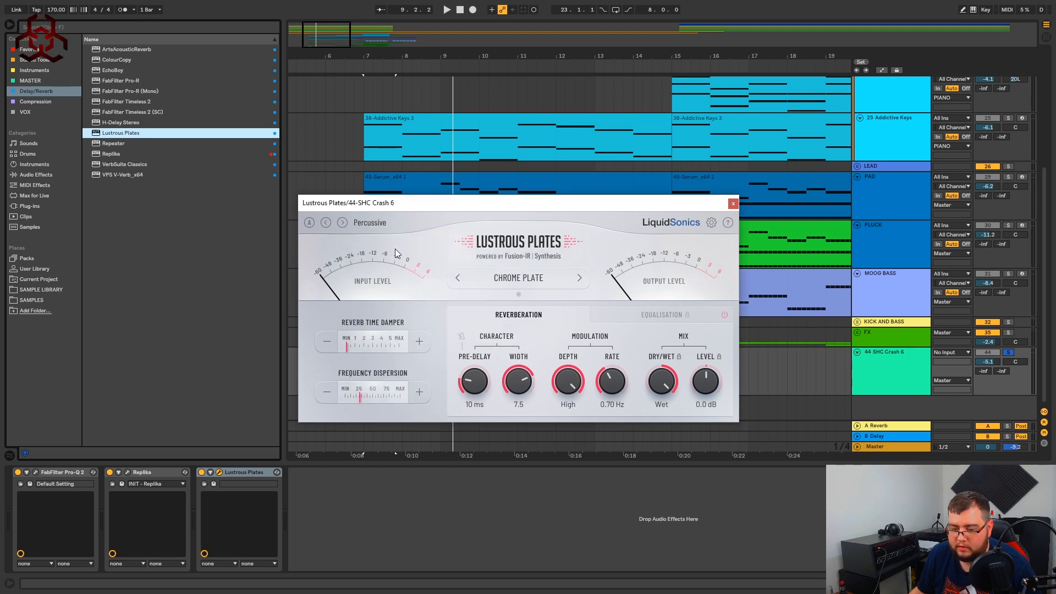
left_click(376, 223)
mouse_move(407, 263)
left_click(492, 258)
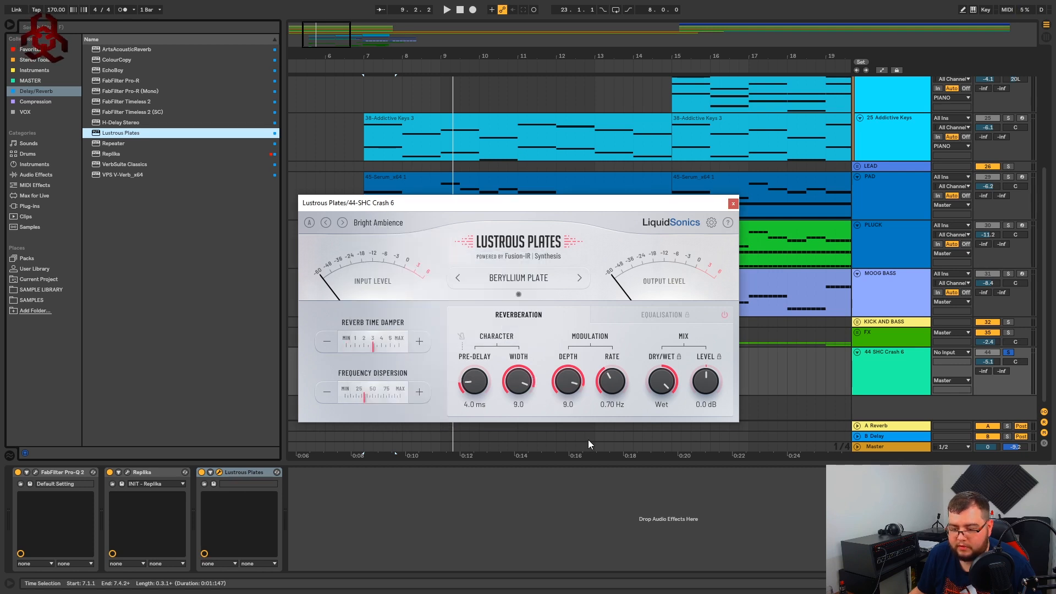
- Set the Lustrous Plates dry/wet mix to 0 / -14 dB on the crash track, comparing it with the reverb bypassed
left_click_drag(662, 387, 658, 487)
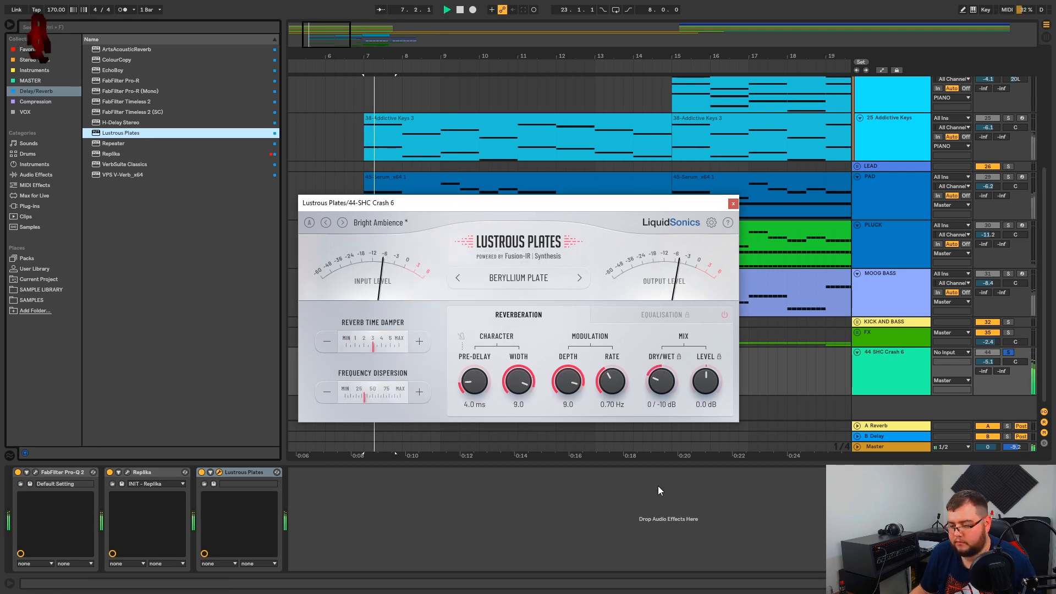
left_click(201, 473)
left_click(201, 472)
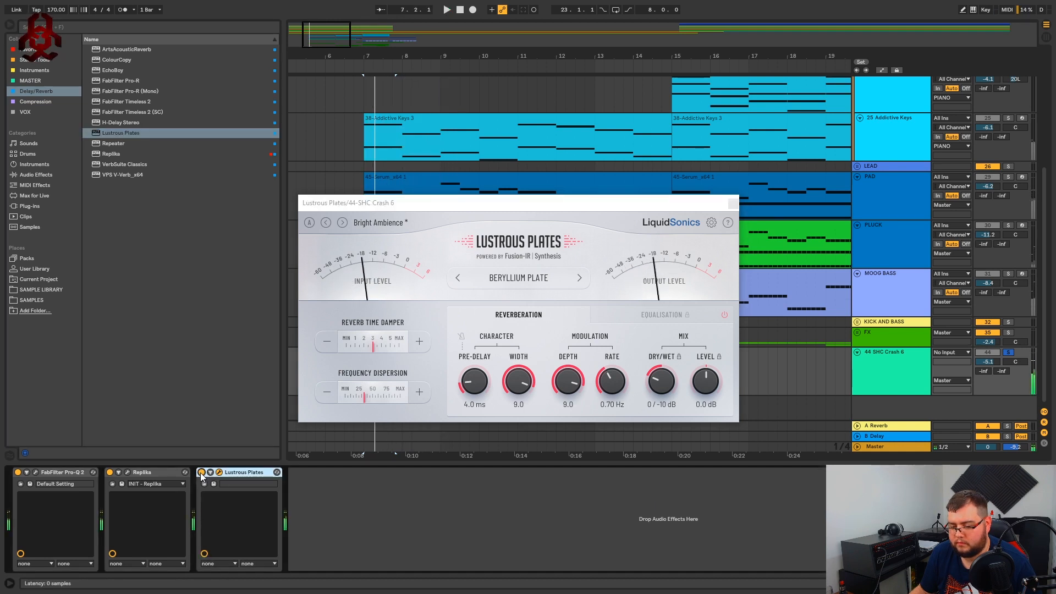
left_click(657, 390)
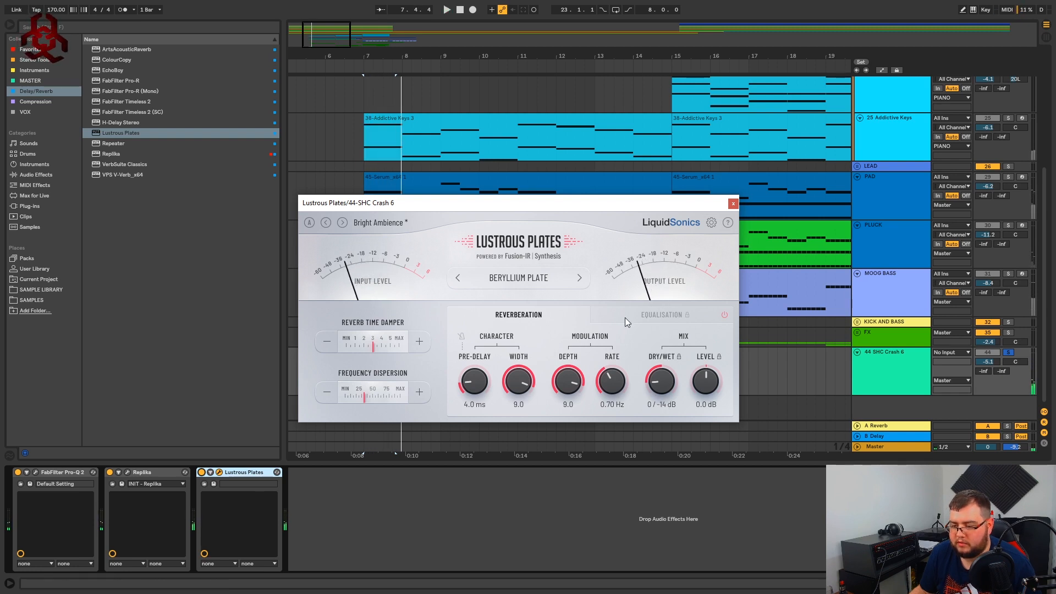
left_click(734, 204)
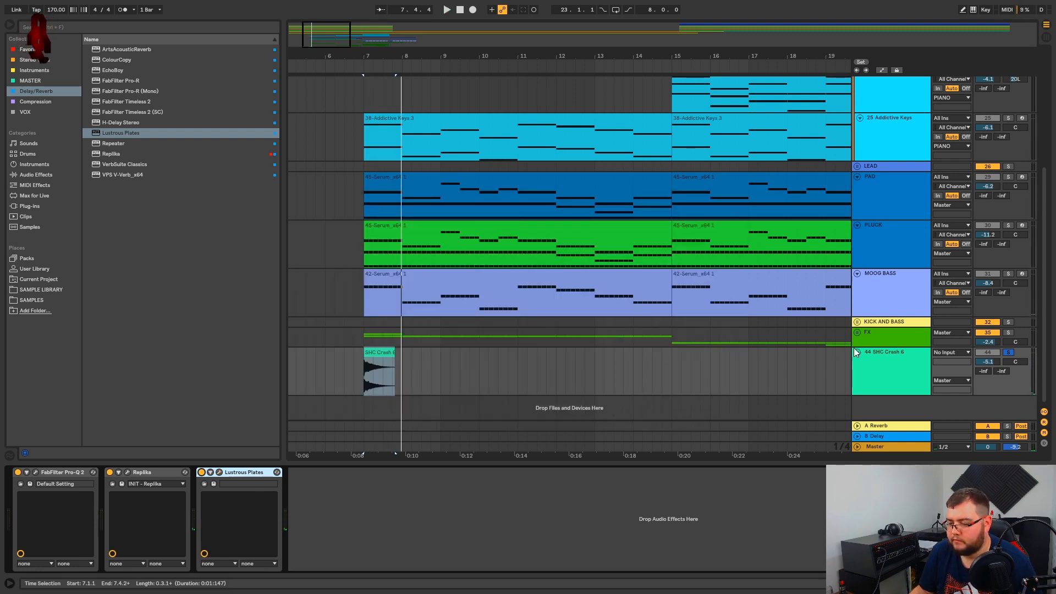
- Add the CLA-76 Stereo compressor after Lustrous Plates on the crash track
left_click(35, 101)
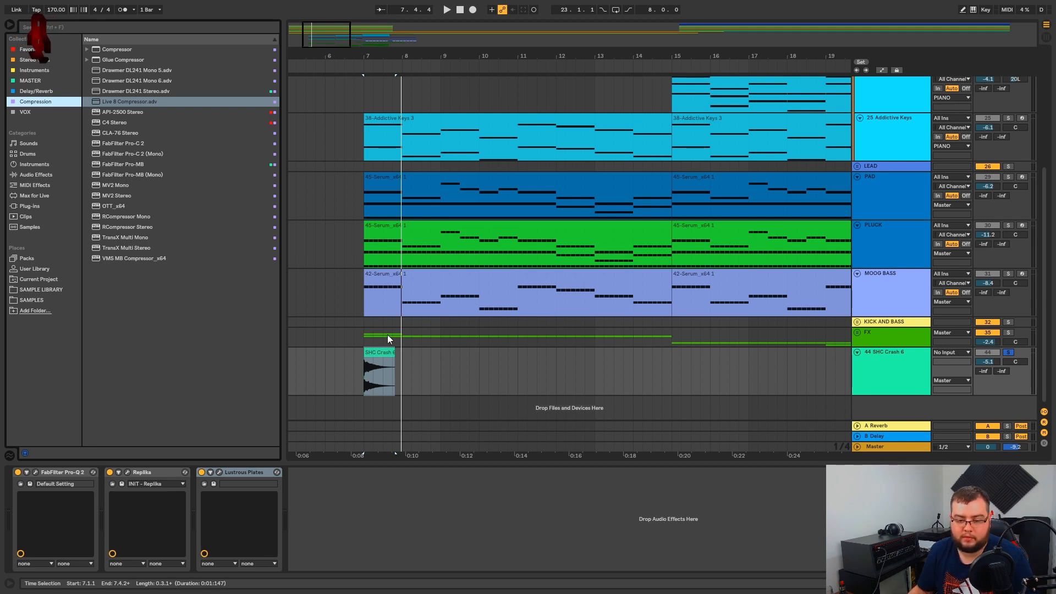
left_click(379, 364)
left_click_drag(433, 59, 415, 64)
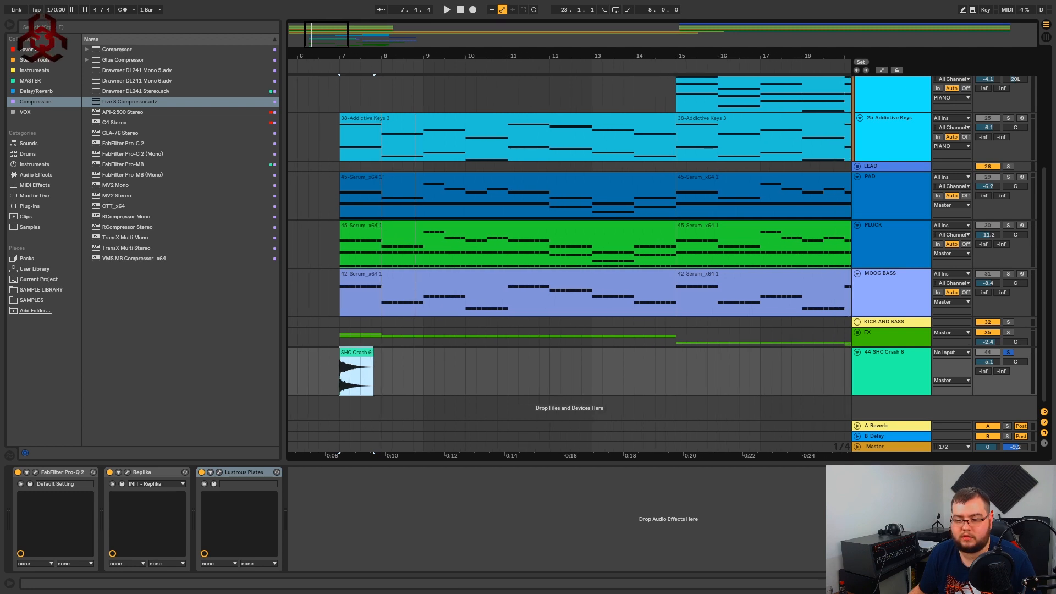
left_click(360, 359)
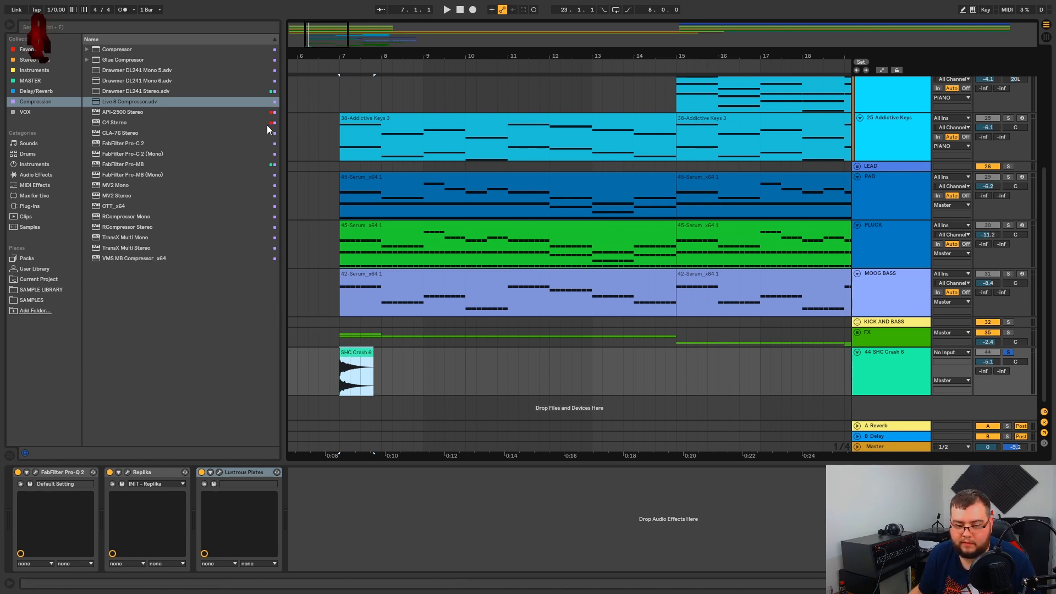
double_click(120, 134)
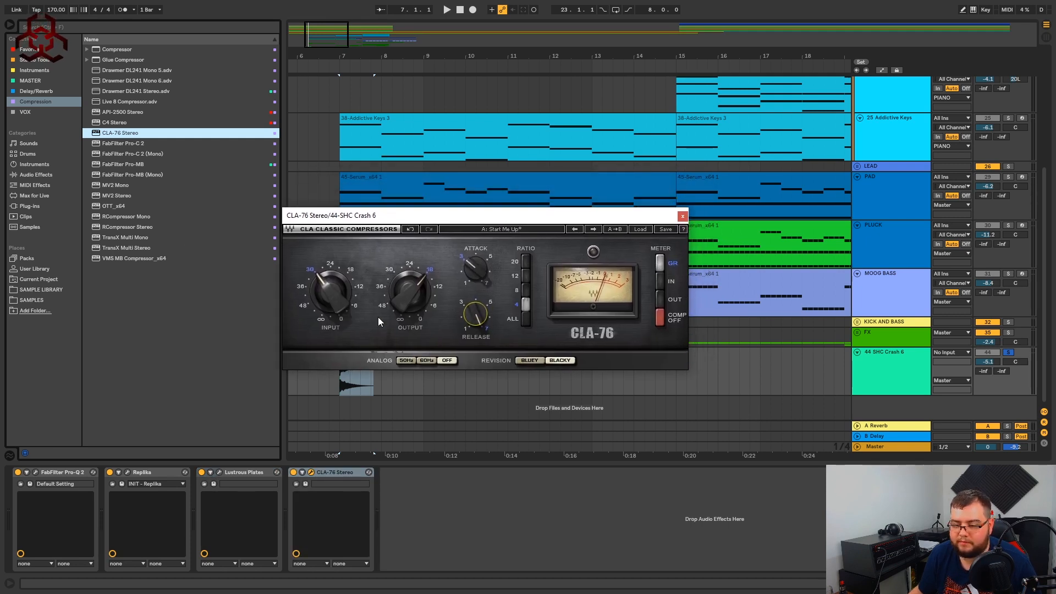
- Lower the CLA-76 input to about -32.6 while playing the crash, and close the compressor window
key("space")
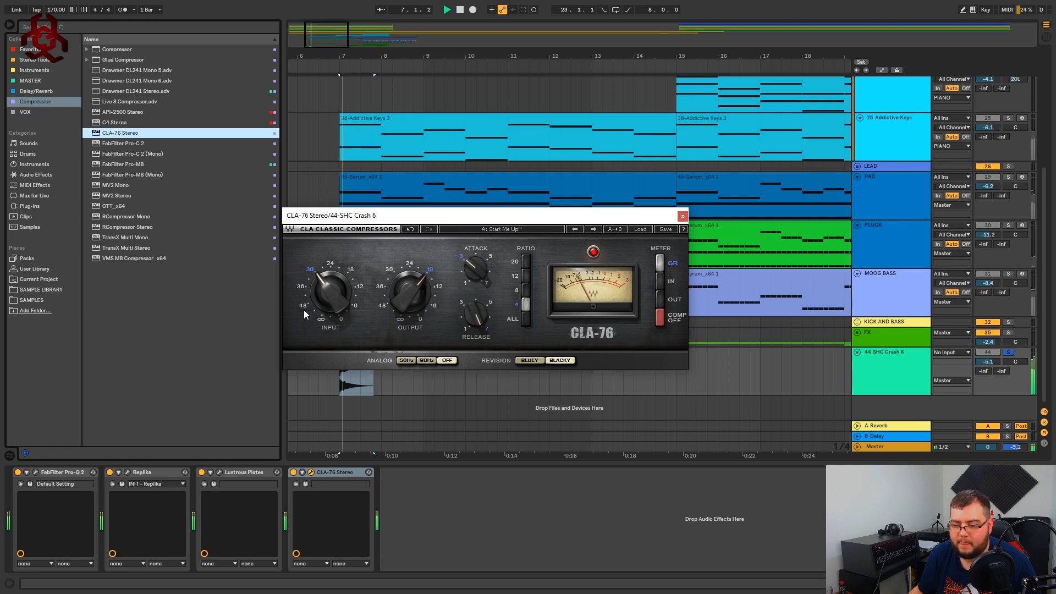
left_click_drag(330, 292, 330, 299)
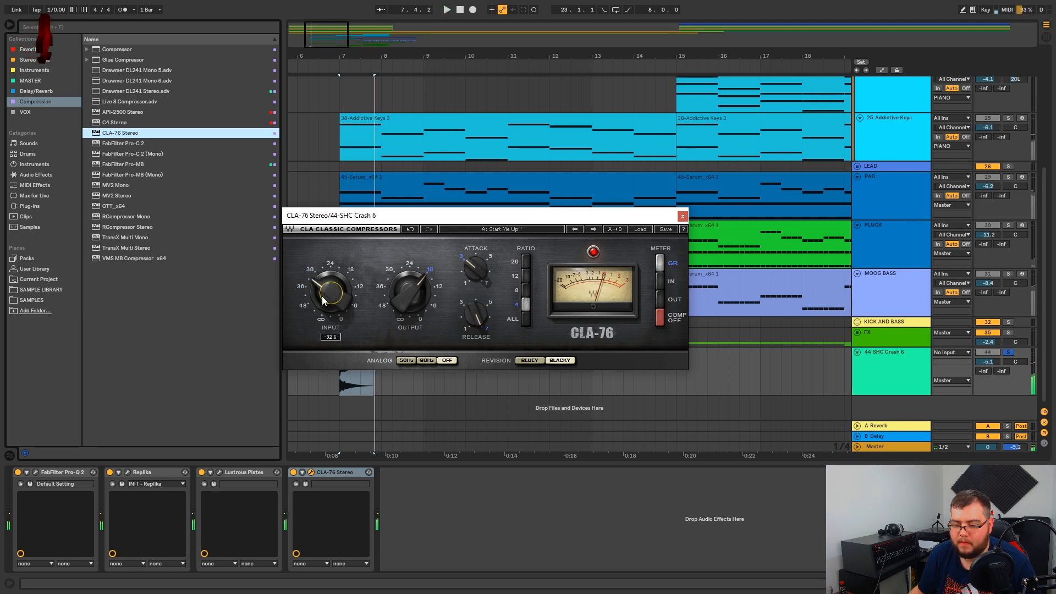
left_click_drag(562, 217, 561, 230)
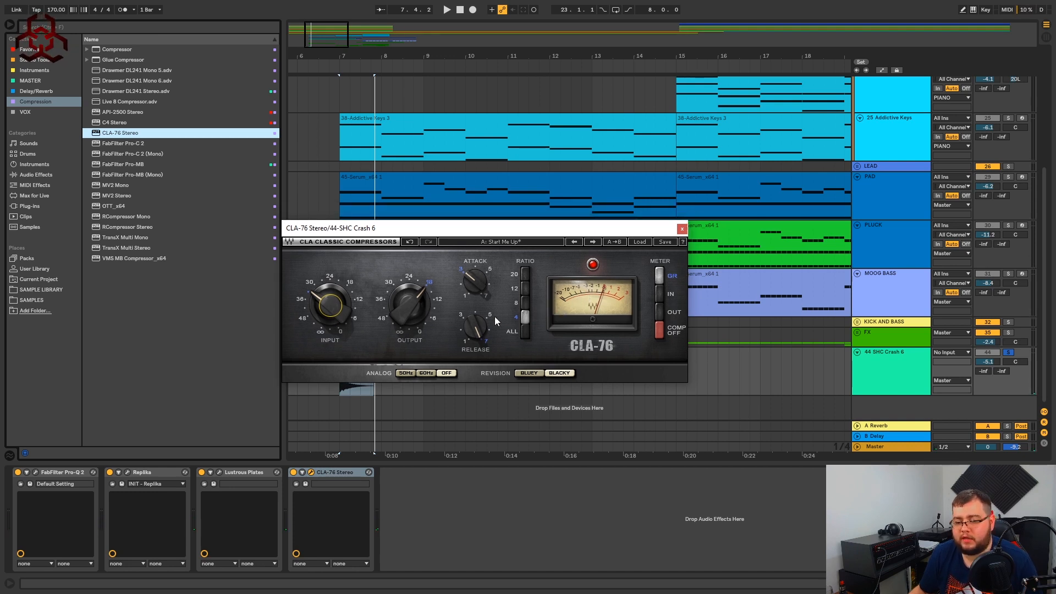
left_click_drag(330, 305, 330, 305)
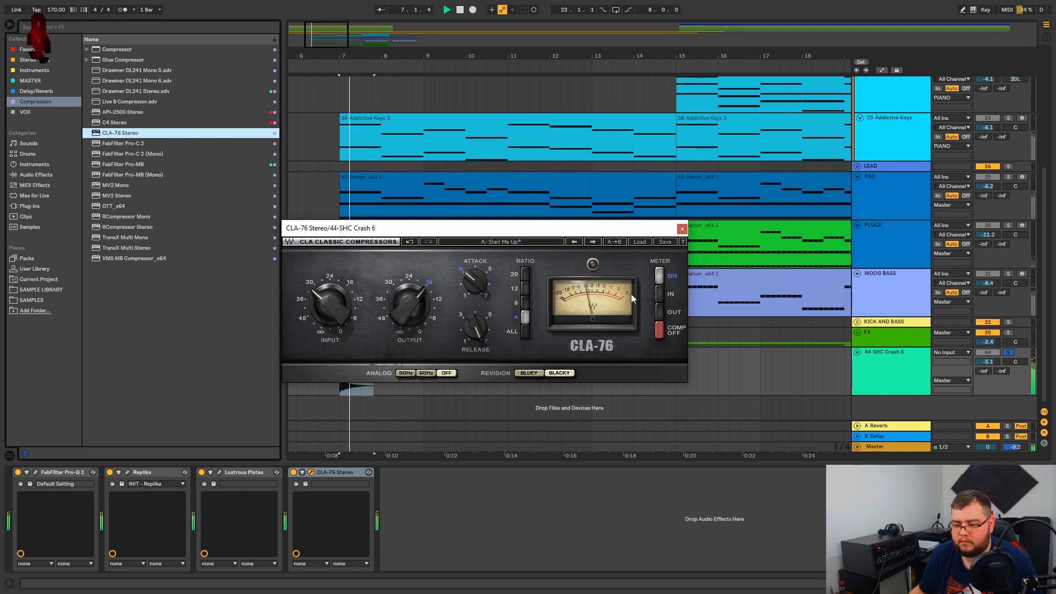
left_click(682, 228)
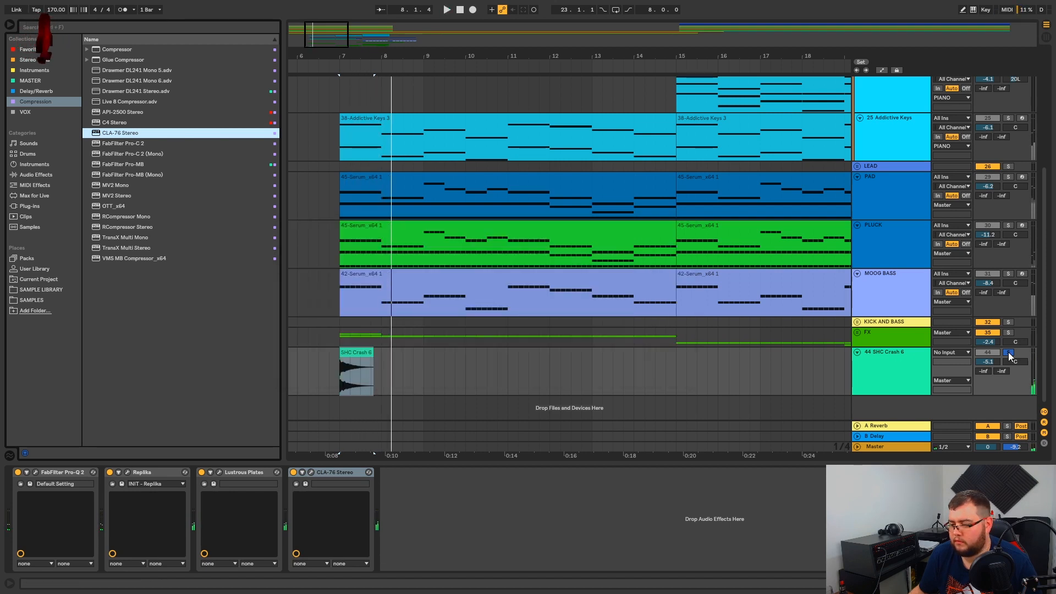
- Insert a new audio track below the crash track, set its input to Resampling and arm it for recording
left_click(353, 353)
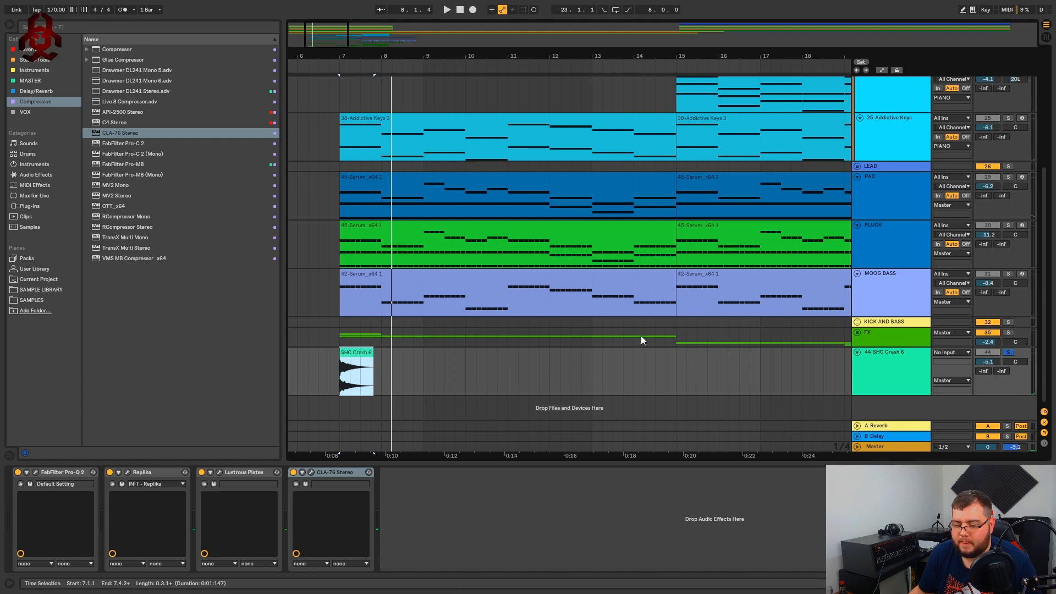
right_click(901, 359)
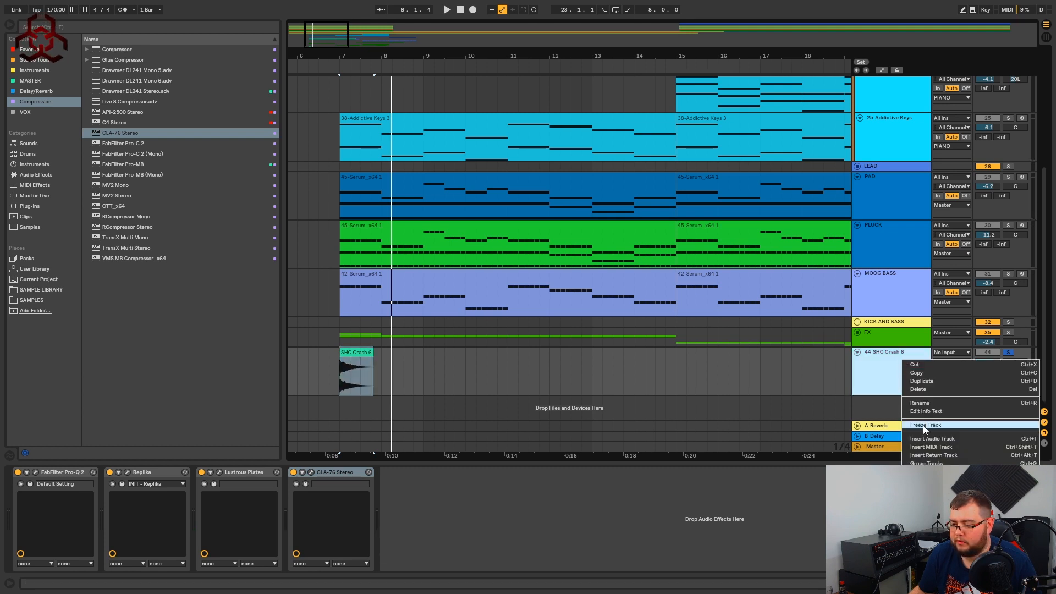
left_click(921, 439)
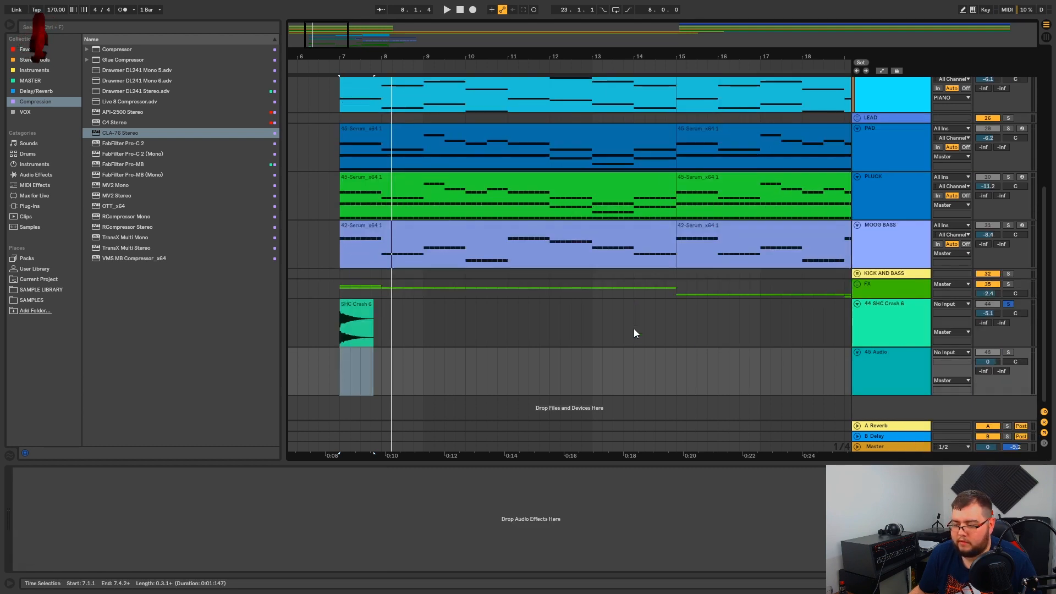
left_click(955, 352)
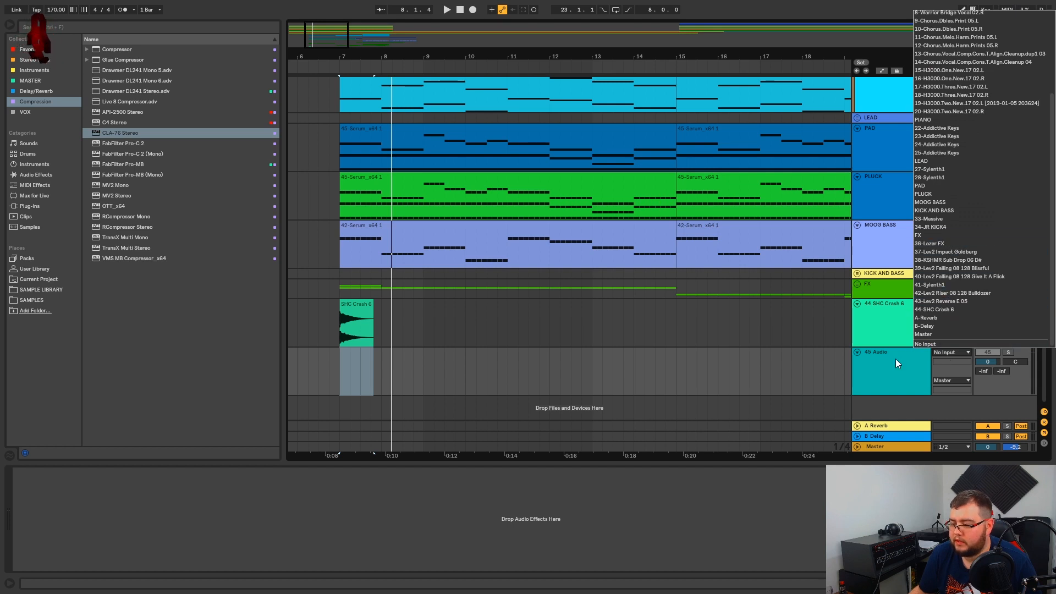
left_click(896, 359)
left_click(943, 352)
scroll(985, 207, "up", 4)
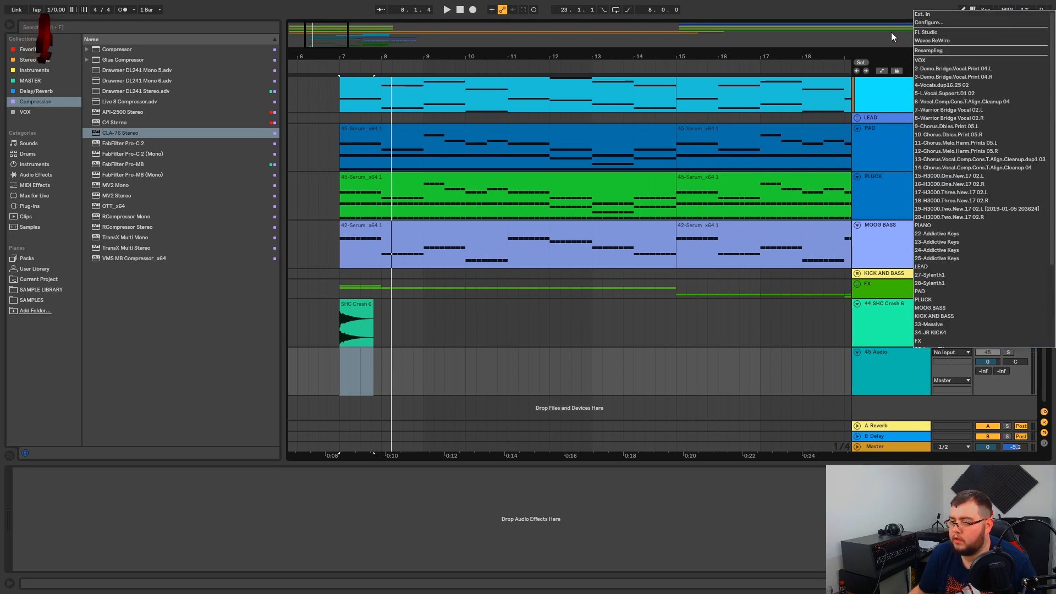
left_click(938, 53)
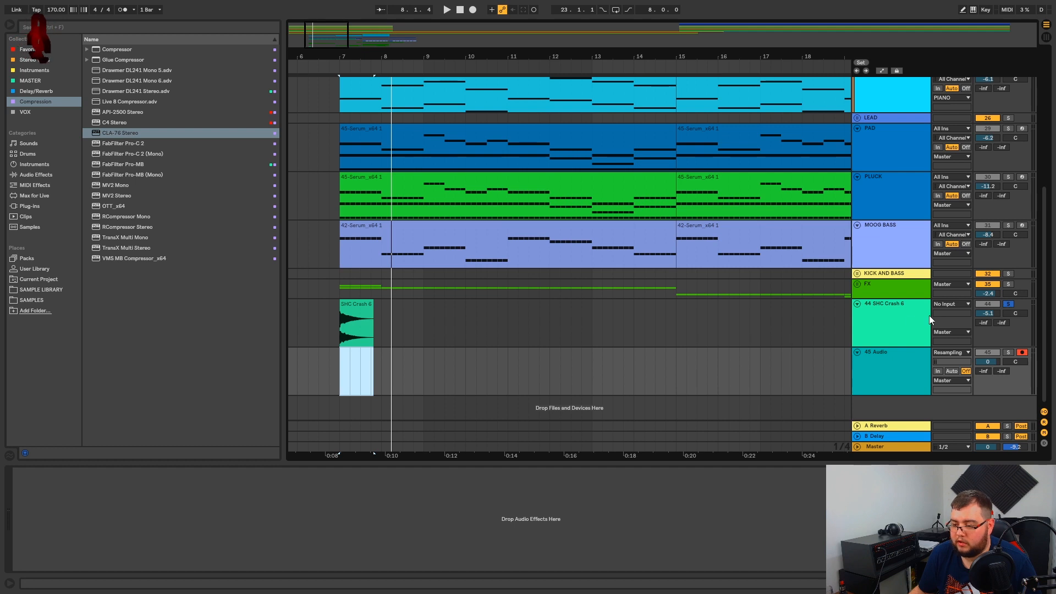
- Record the processed crash with its full effect tail onto the resampling track, starting from bar 7
left_click(908, 322)
left_click(341, 373)
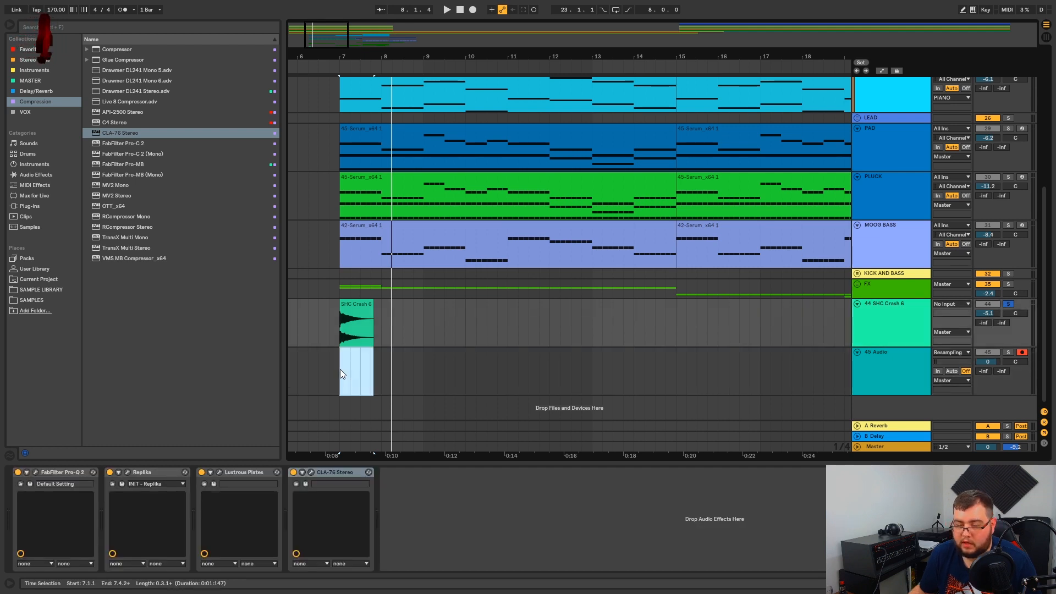
left_click(341, 374)
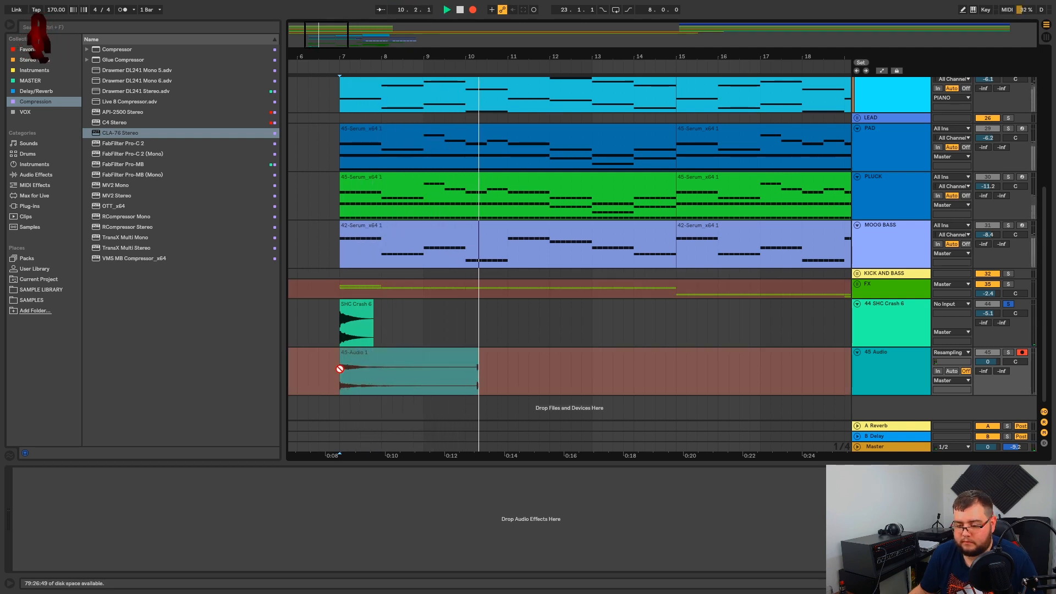
key("F9")
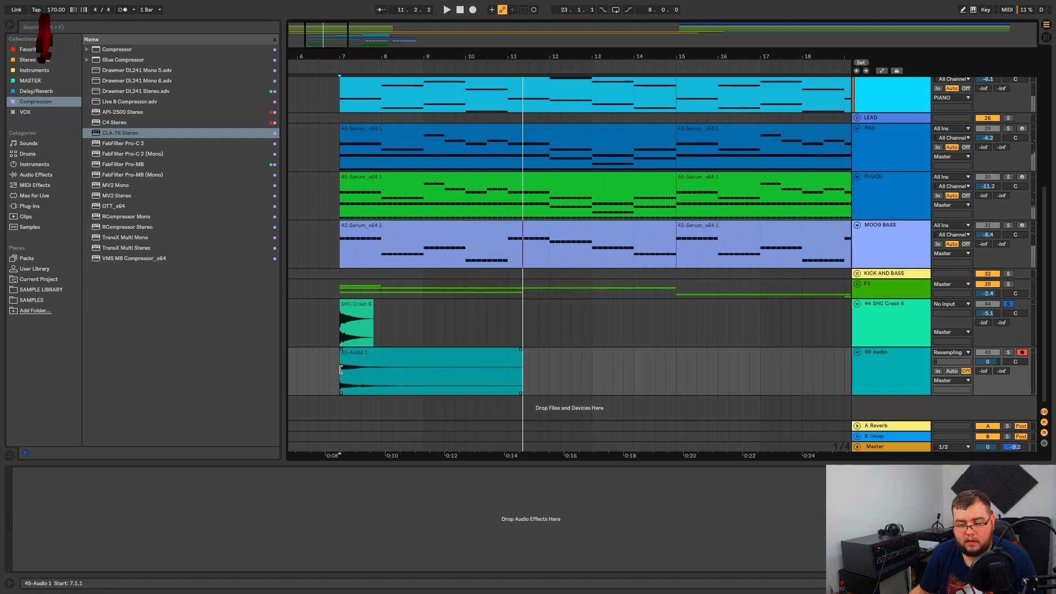
- Trim the recorded crash clip to end at bar 11 and fade it out over about its last bar and a half
left_click(446, 379)
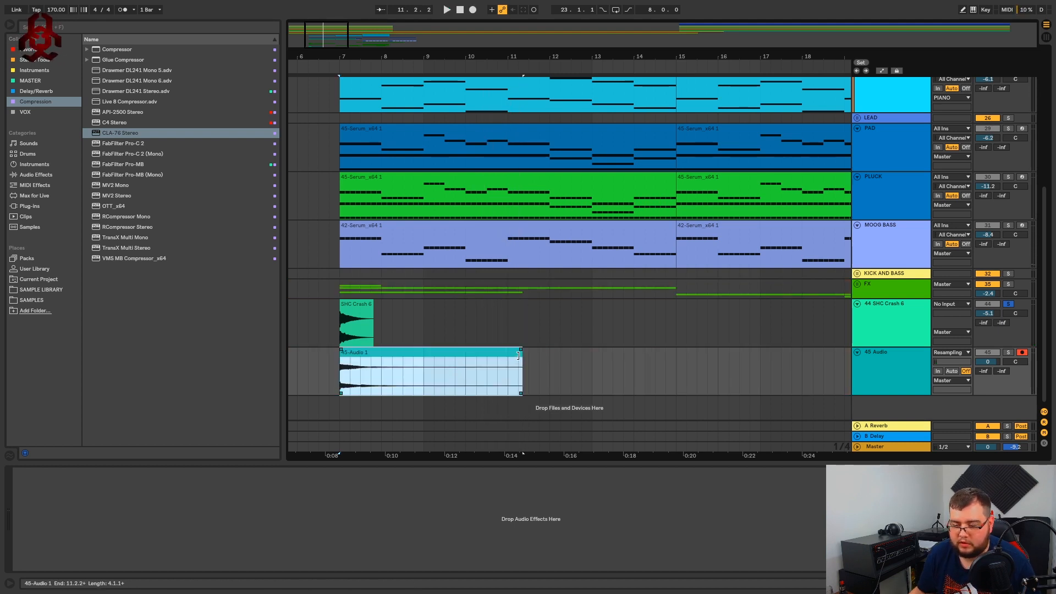
left_click_drag(518, 356, 506, 355)
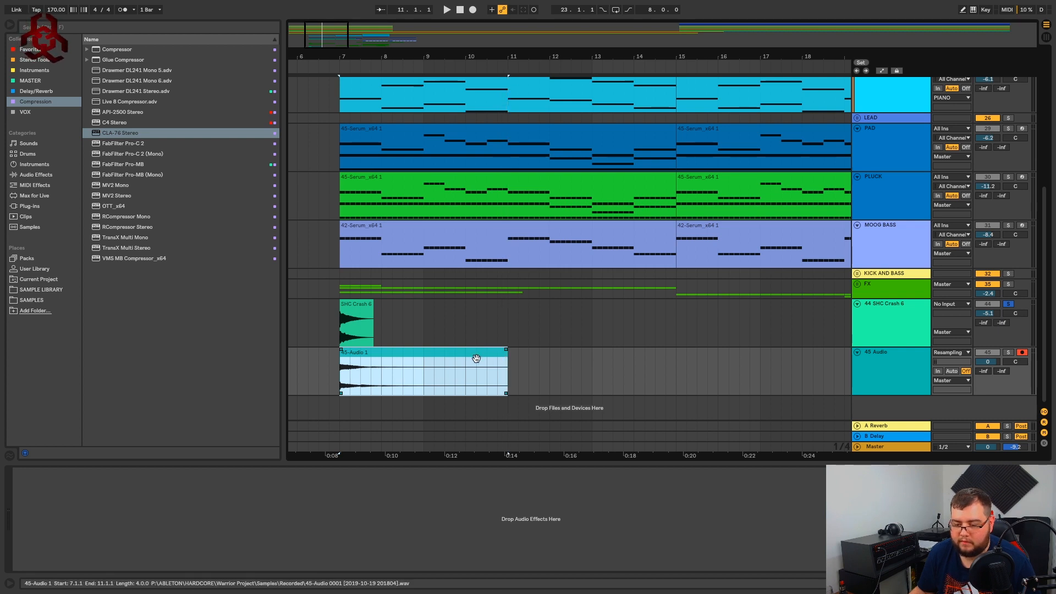
left_click_drag(477, 54, 502, 55)
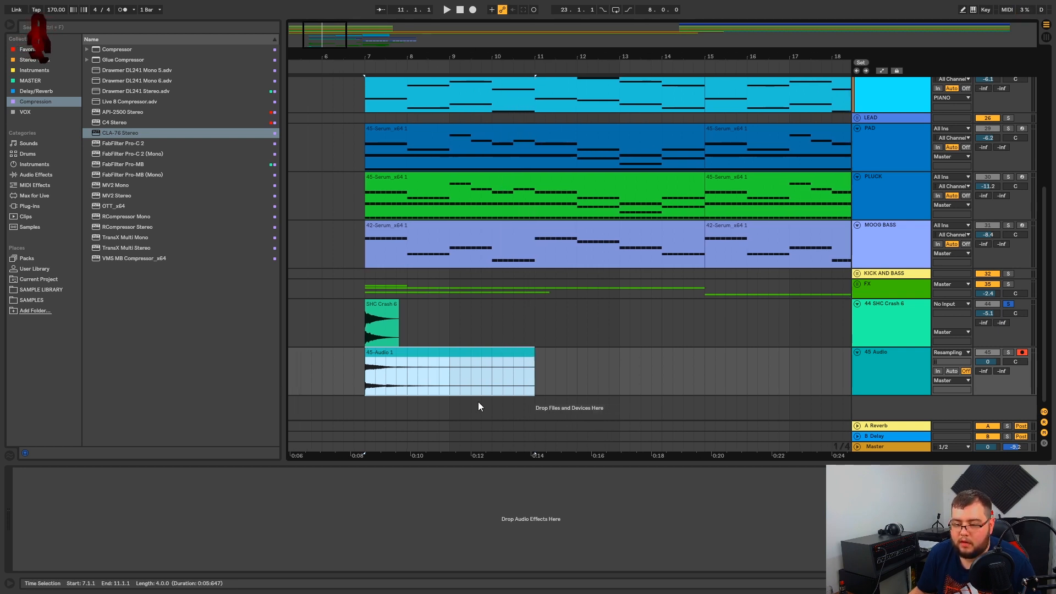
left_click(481, 358)
left_click_drag(533, 352, 469, 358)
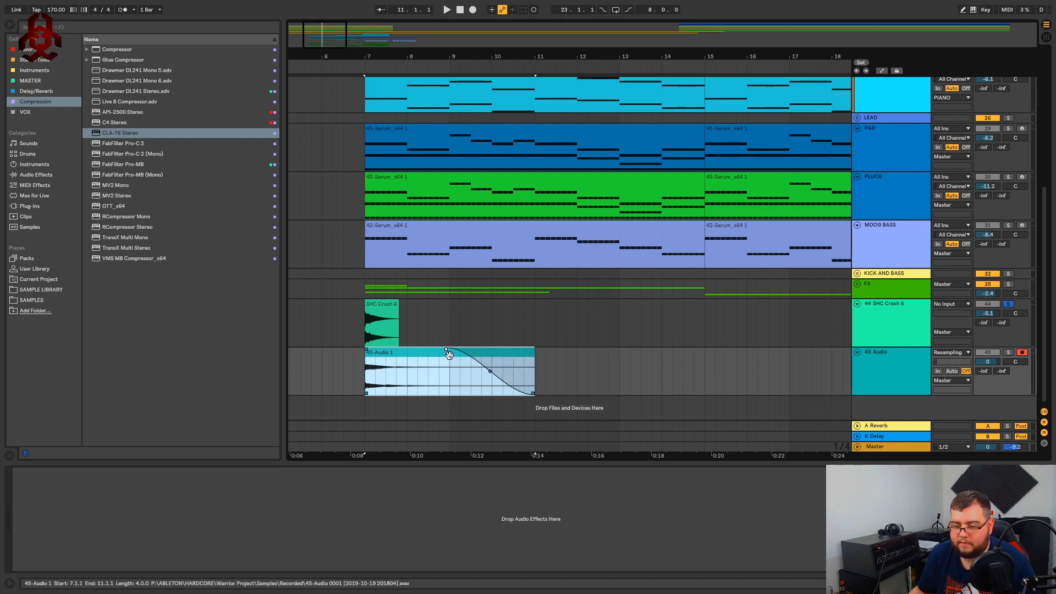
left_click_drag(446, 351, 475, 359)
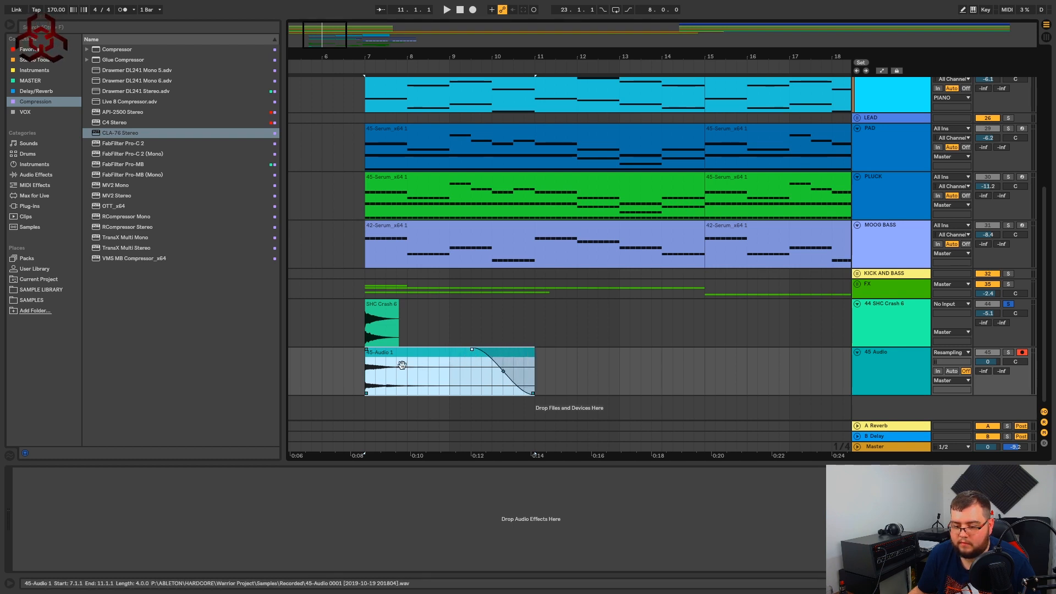
- Solo the recorded crash track, set its input to No Input and play the clip back
left_click(1008, 353)
left_click(950, 352)
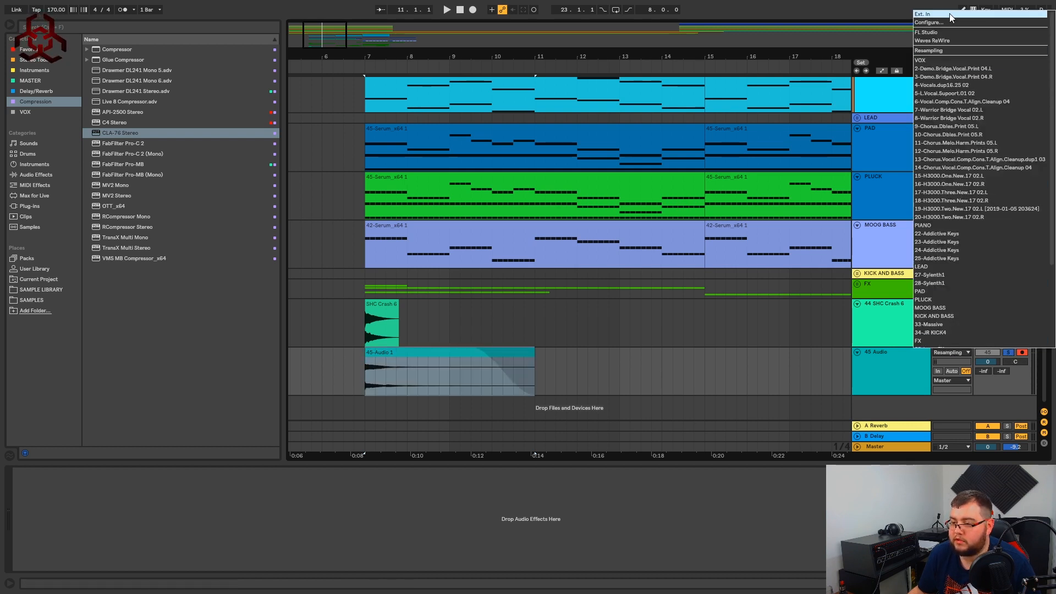
scroll(951, 331, "down", 4)
left_click(926, 345)
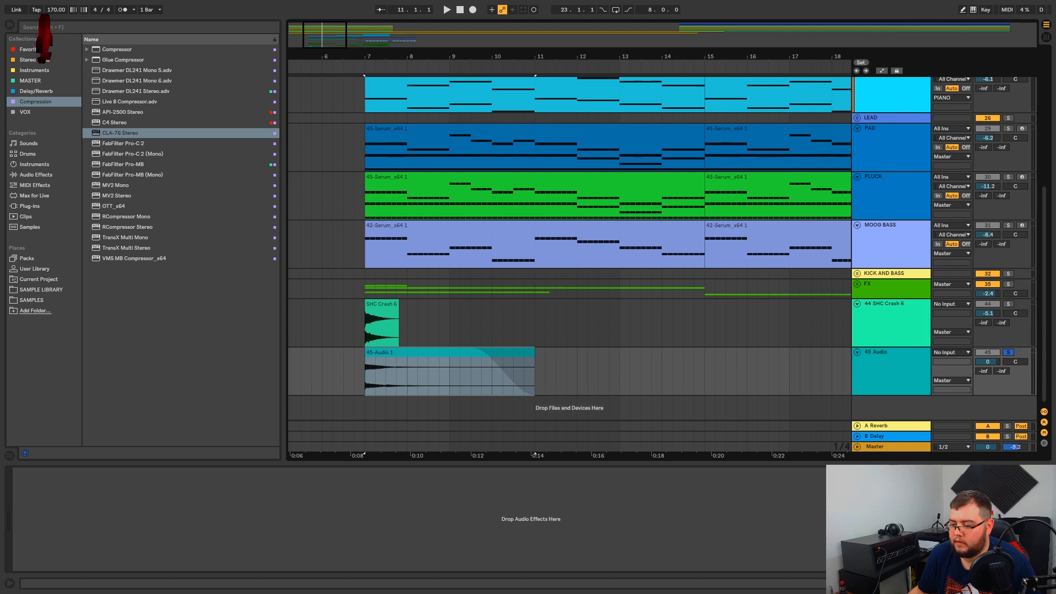
key("space")
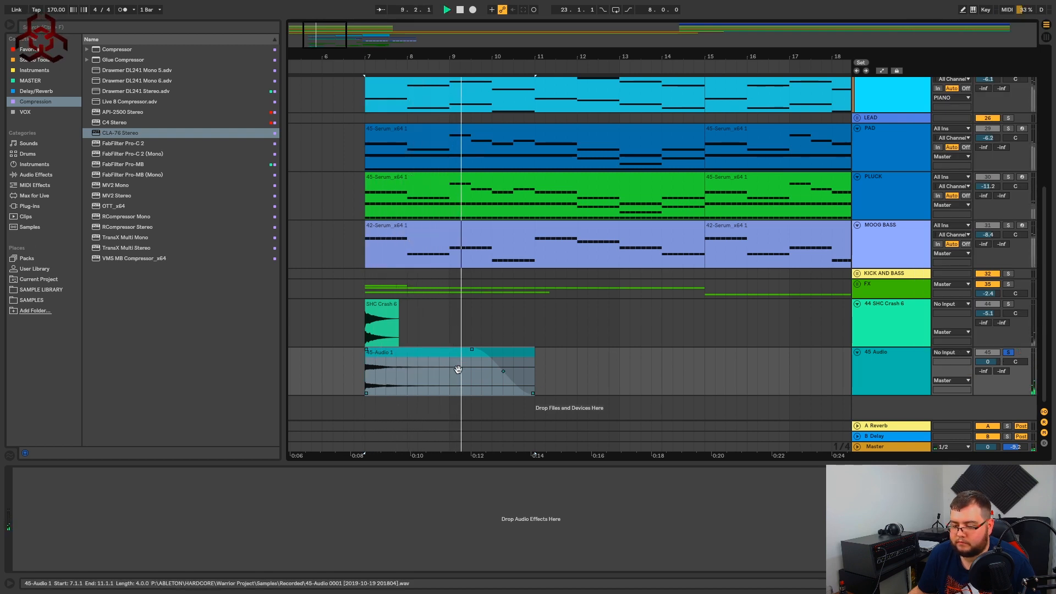
- Consolidate the faded crash recording into a new clip and reverse its sample
left_click(429, 354)
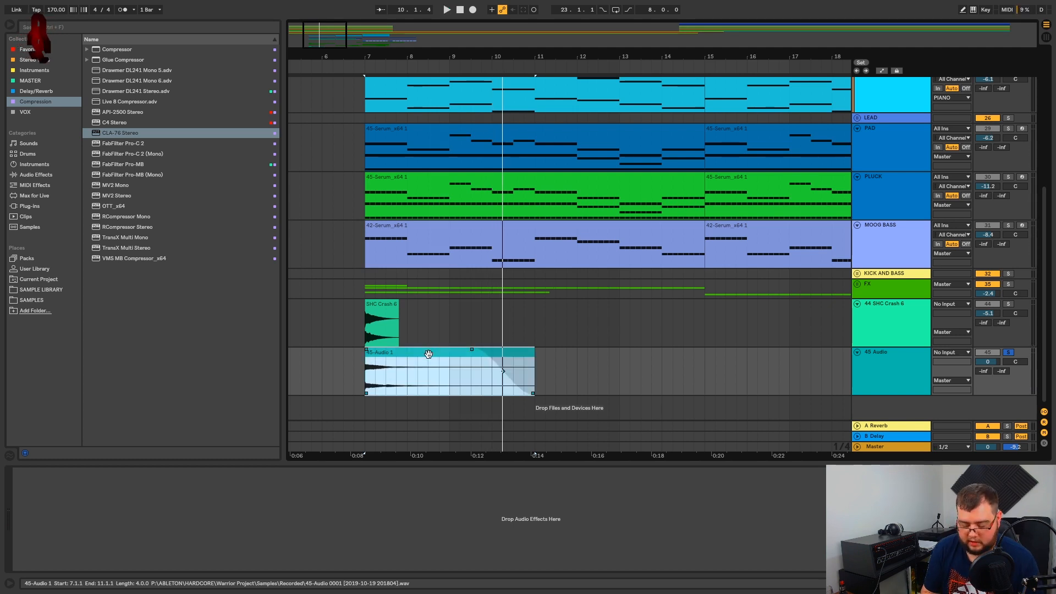
key("ctrl+j")
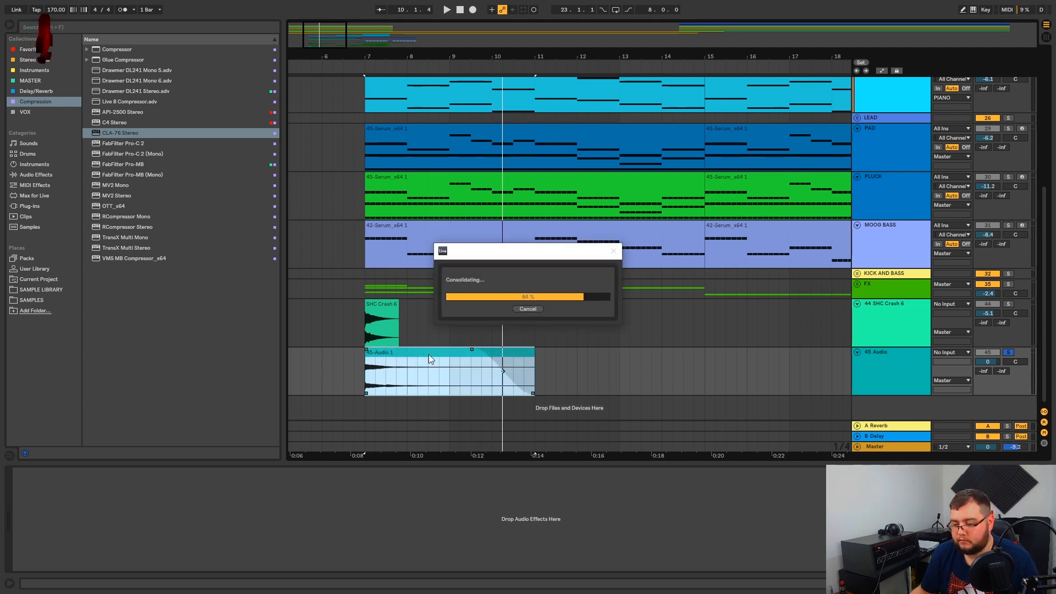
double_click(430, 354)
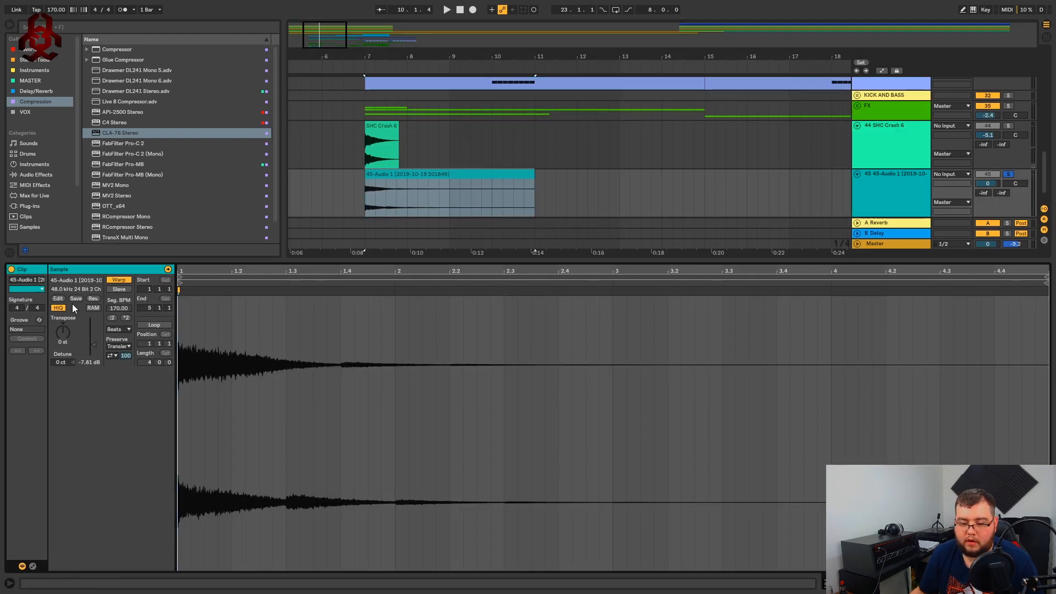
left_click(91, 298)
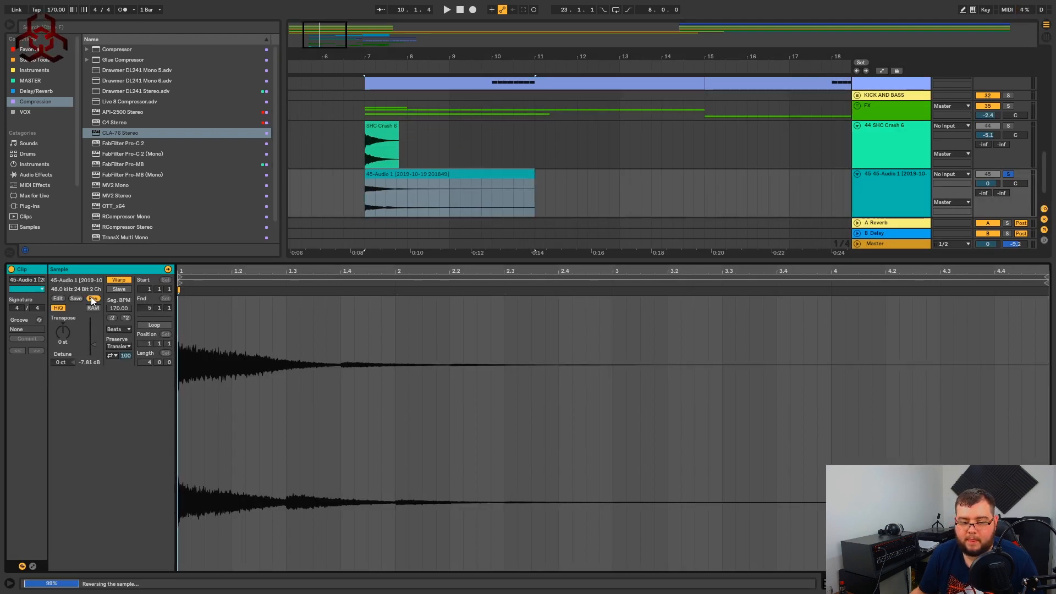
double_click(392, 260)
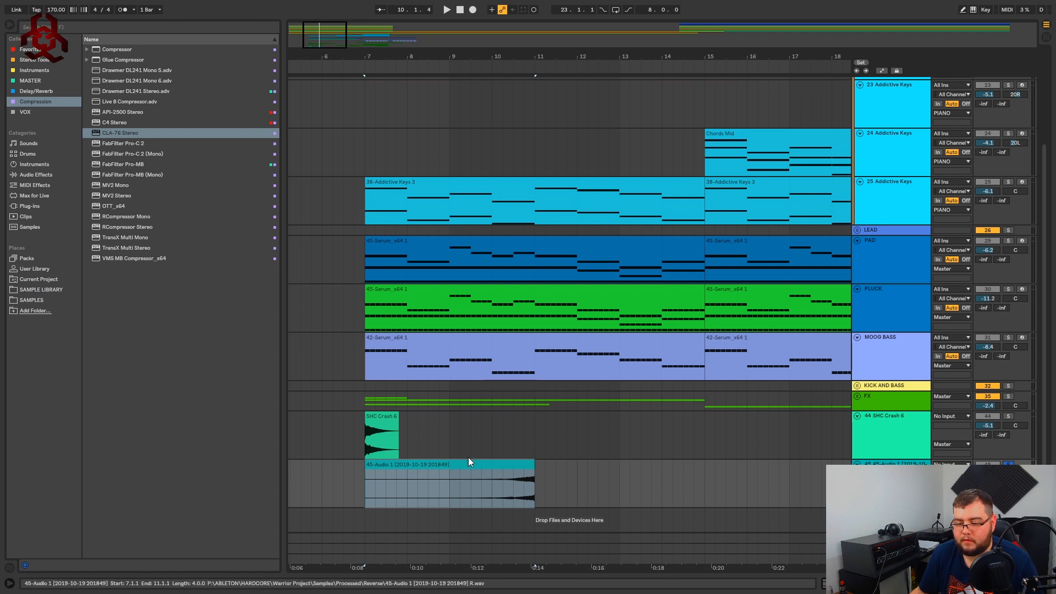
- Move the reversed crash clip to start at bar 3 and end at bar 7, and audition its join with the SHC crash
left_click_drag(510, 54, 554, 37)
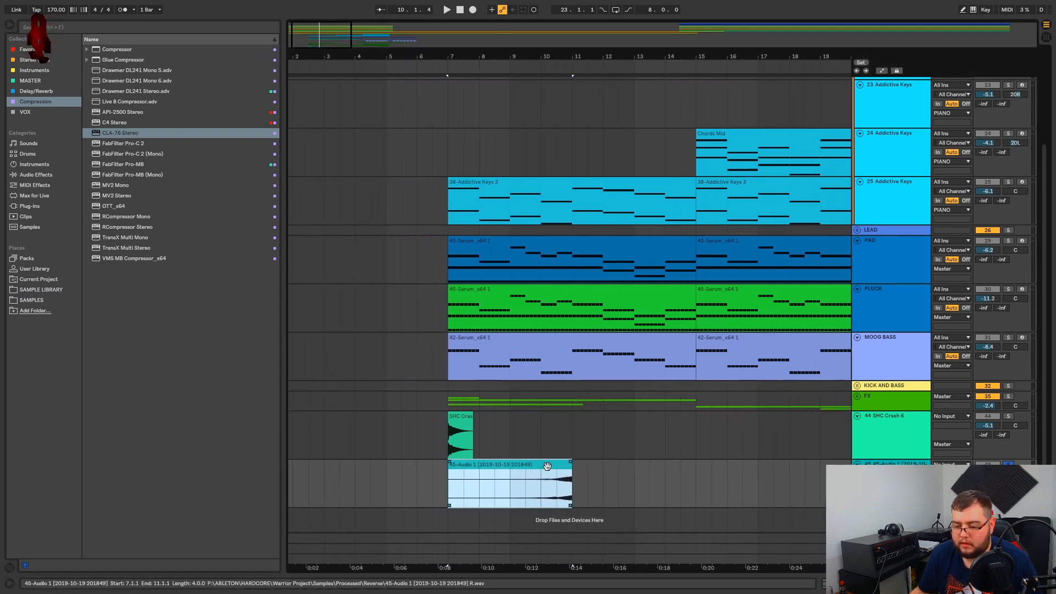
left_click_drag(548, 467, 423, 468)
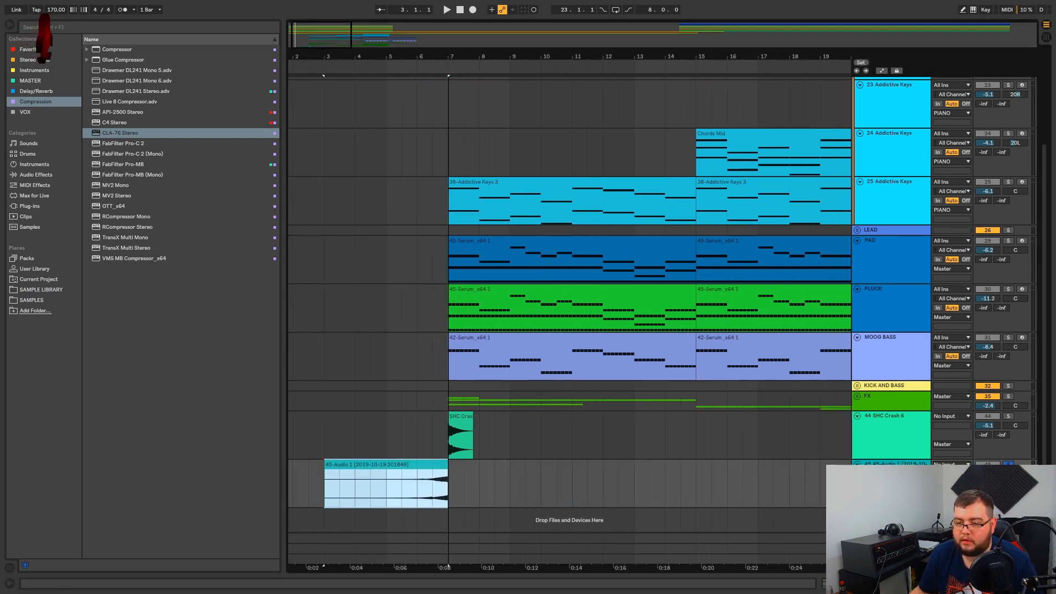
left_click_drag(449, 57, 561, 143)
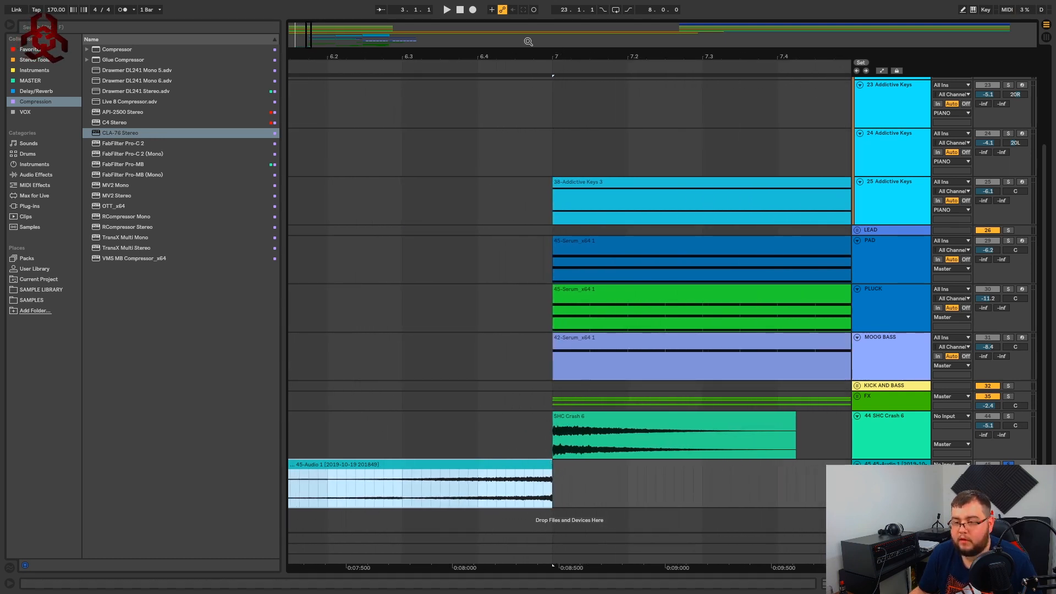
left_click_drag(541, 58, 542, 82)
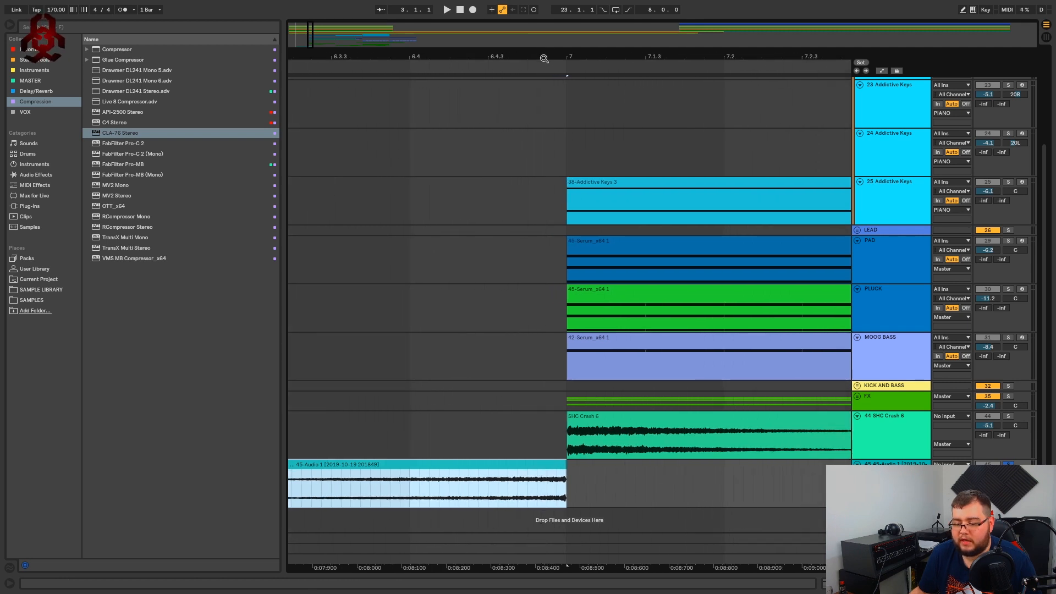
left_click(553, 497)
key("space")
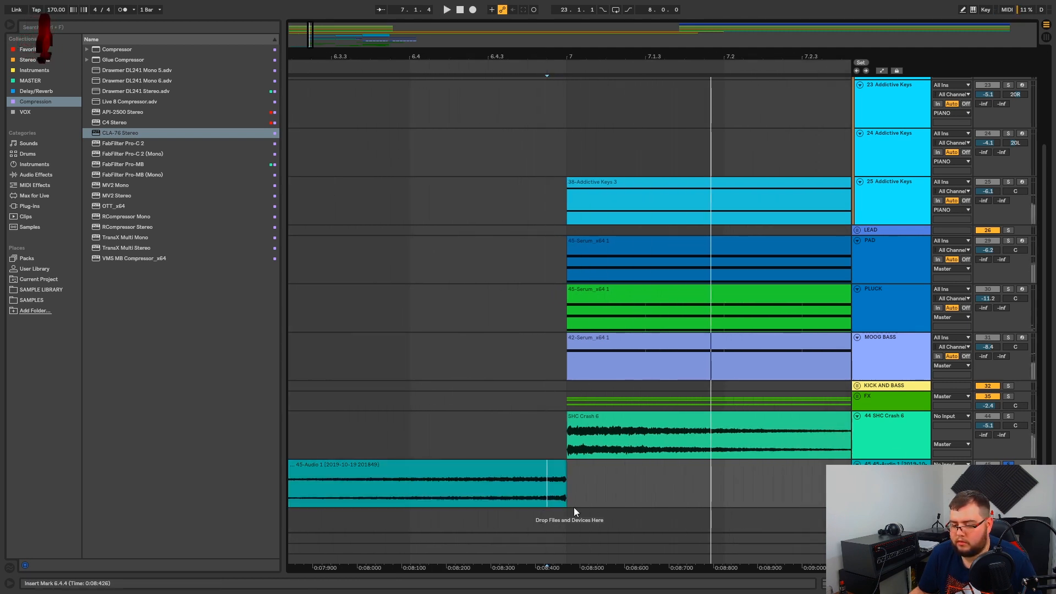
left_click(488, 493)
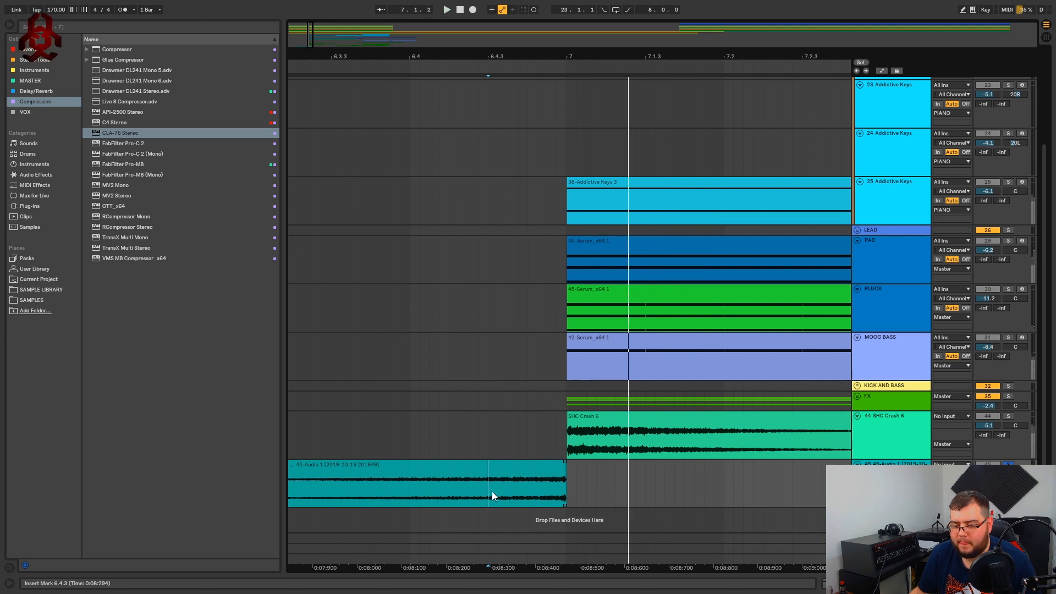
left_click_drag(605, 55, 597, 83)
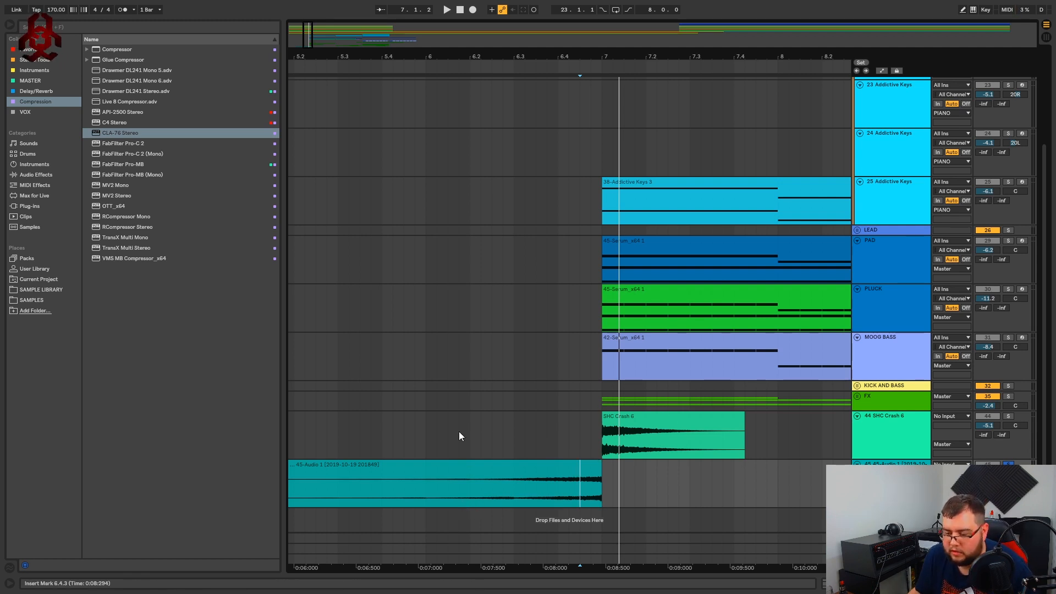
- Trim the reversed crash clip to end at 6.4.1 and play it back into bar 7
left_click(600, 472)
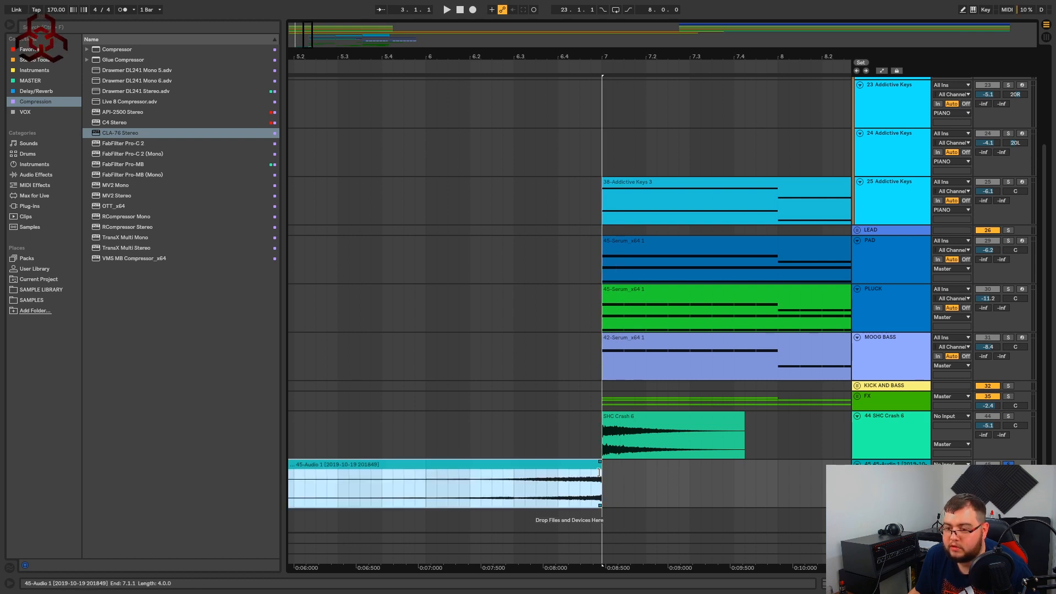
left_click_drag(598, 472, 557, 497)
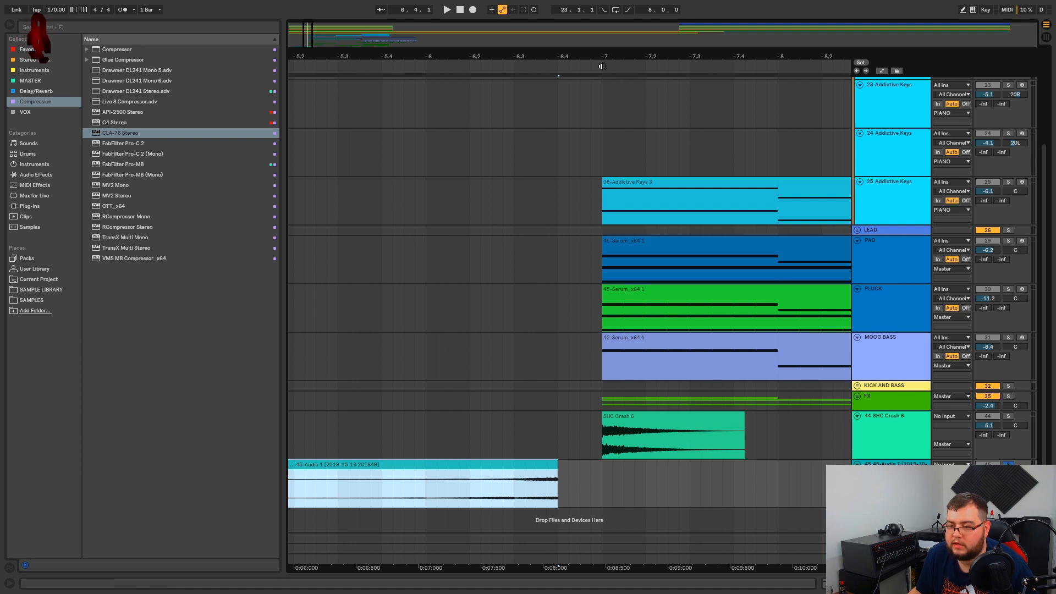
left_click_drag(603, 58, 599, 13)
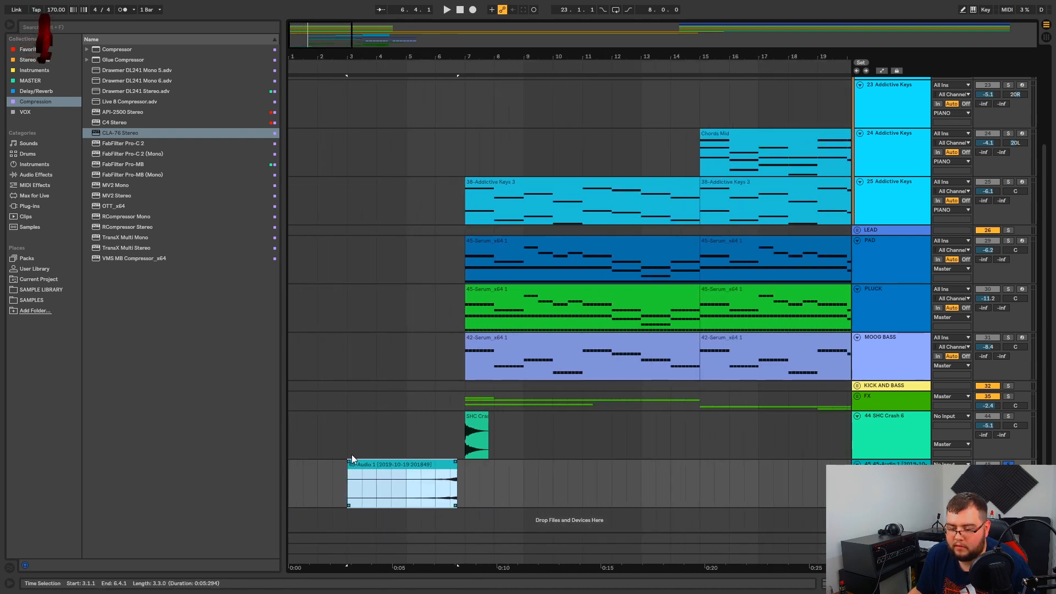
left_click_drag(439, 58, 472, 70)
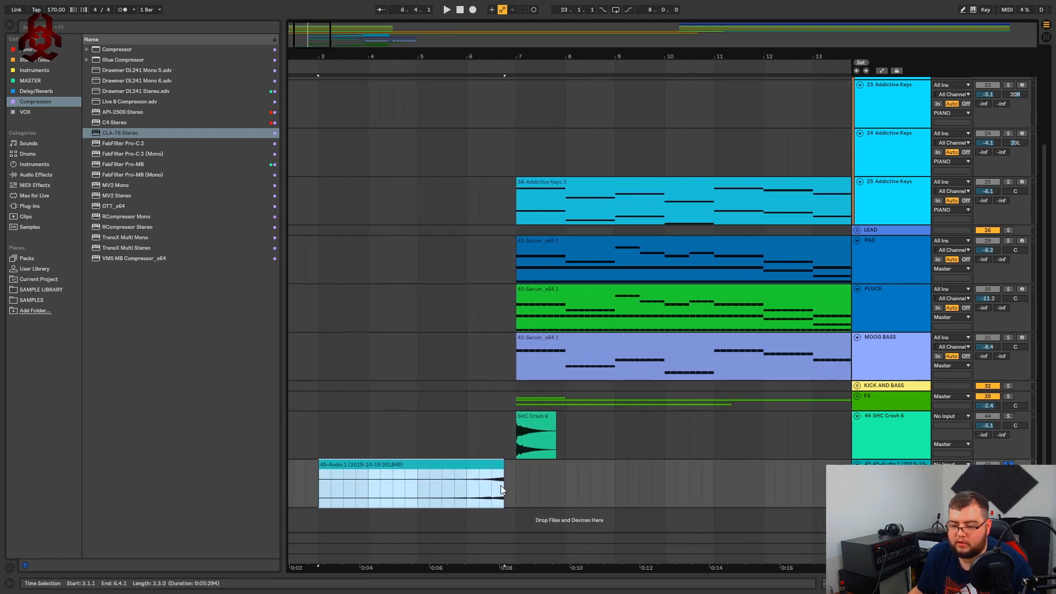
left_click(319, 443)
key("space")
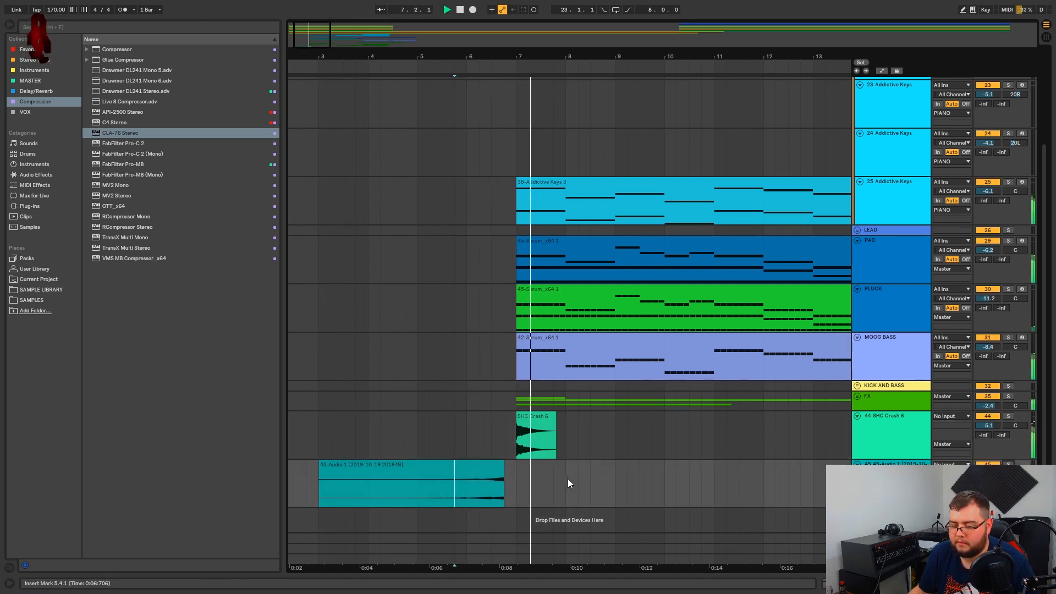
left_click(461, 489)
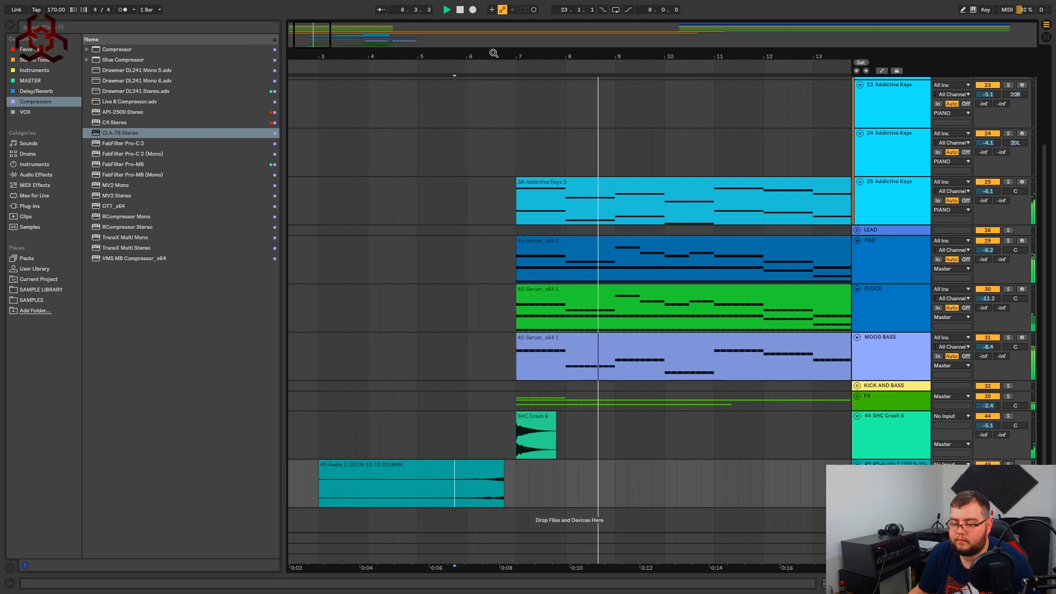
- Shorten the reversed crash clip further to end at 6.3.3 and play back the transition into bar 7
left_click_drag(494, 53, 493, 83)
key("space")
key("space")
key("space")
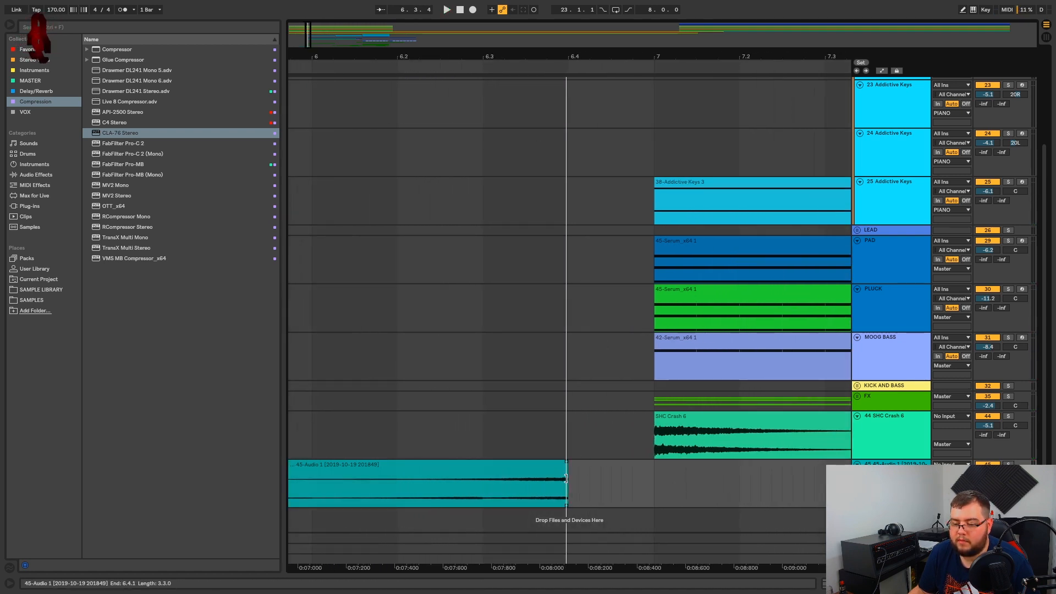
left_click_drag(566, 478, 524, 478)
left_click_drag(538, 77, 538, 47)
left_click(427, 431)
key("space")
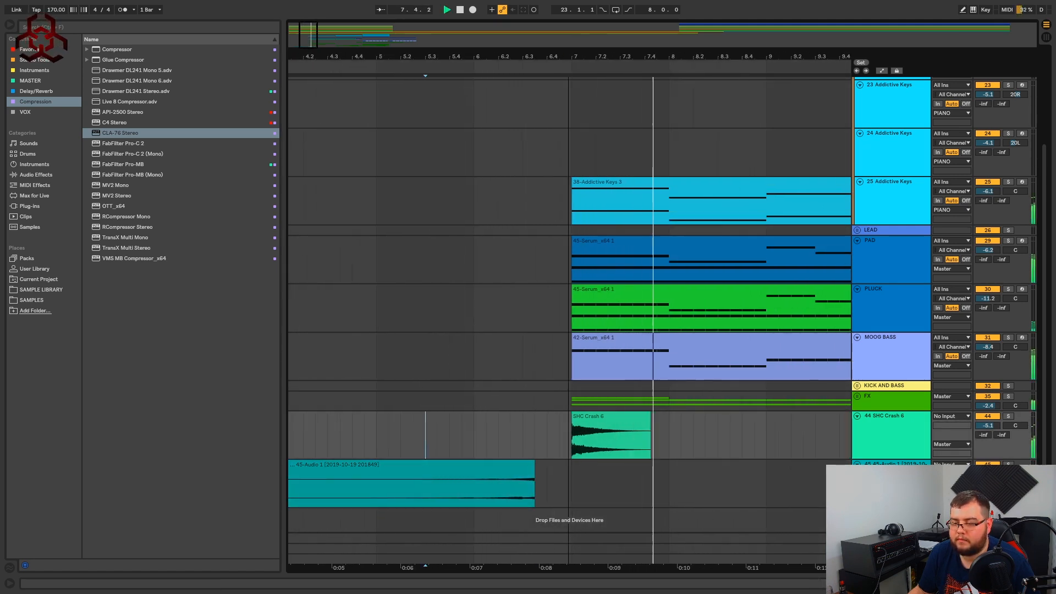
left_click_drag(392, 58, 392, 21)
key("space")
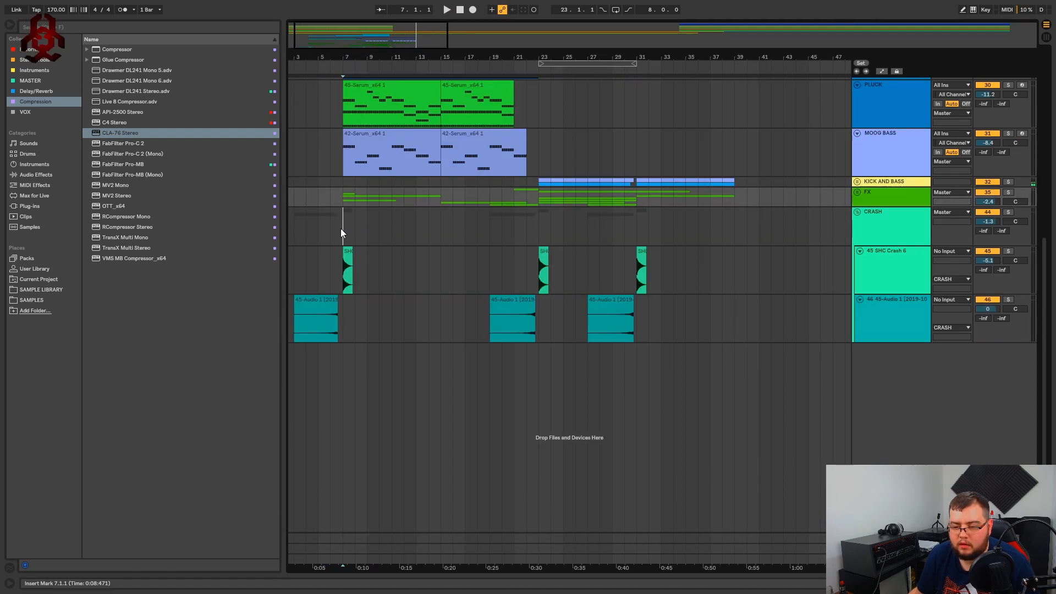
- Add a MIDI track for the Good rolling snare sample below the CRASH group and create an empty clip from bar 23 to 31
left_click(341, 229)
left_click(757, 329)
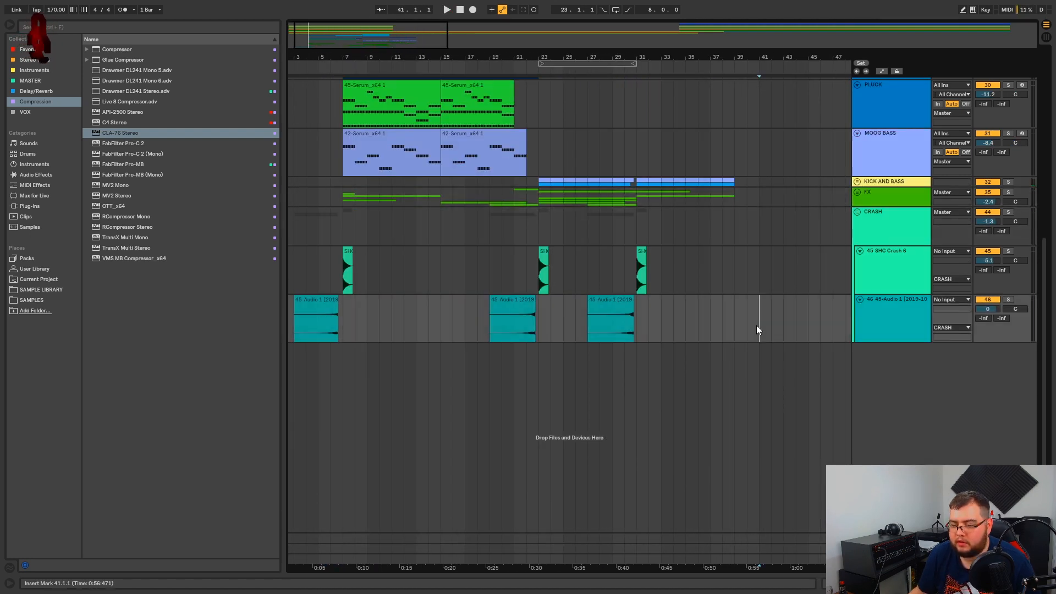
right_click(892, 359)
left_click(925, 367)
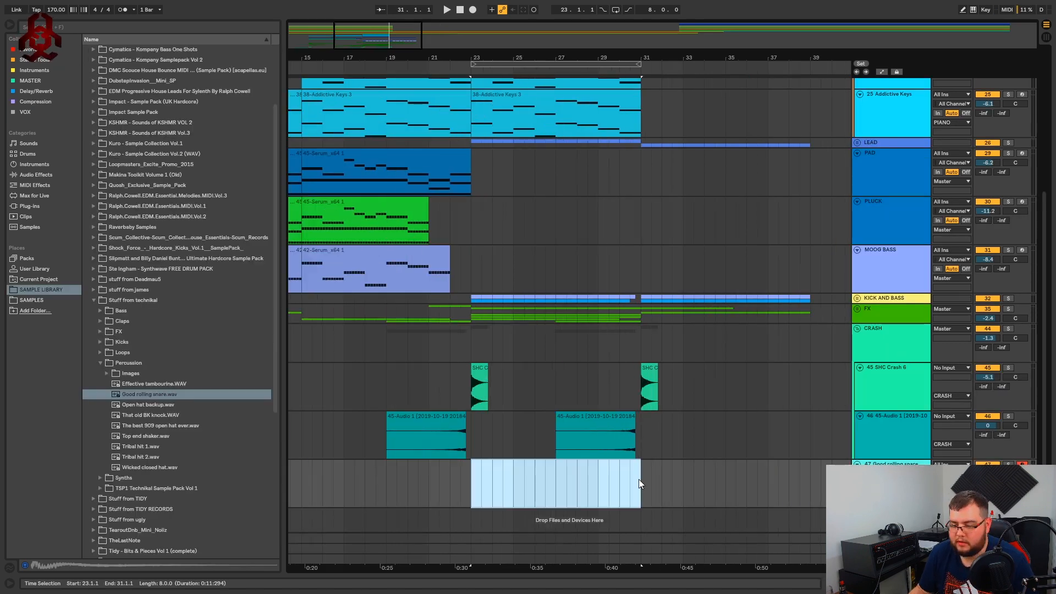
key("ctrl+shift+m")
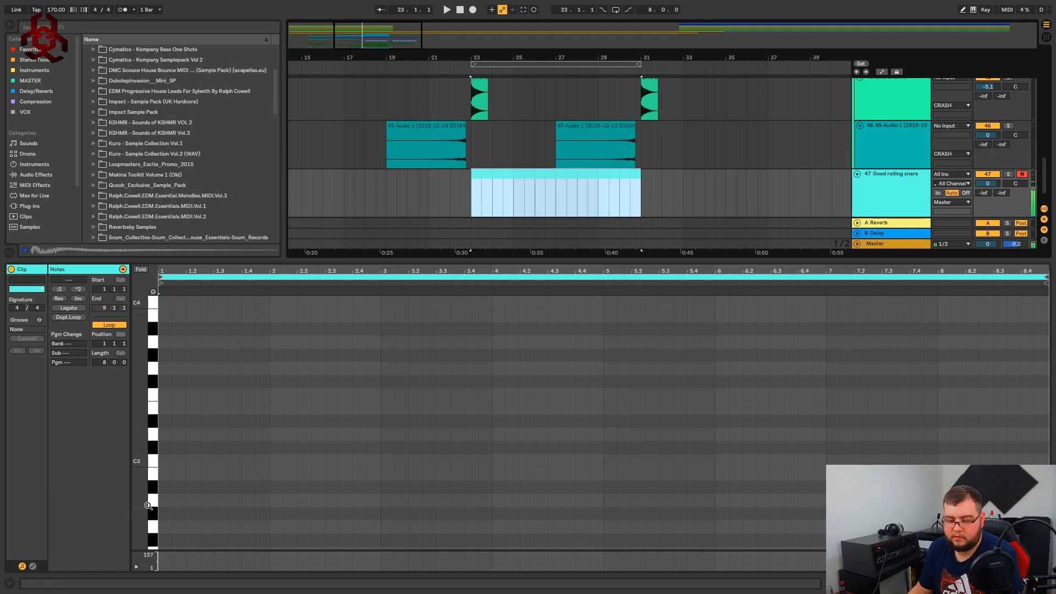
- Place half-beat C3 snare notes on every beat across all eight bars of the clip and play the pattern back
double_click(165, 464)
key("space")
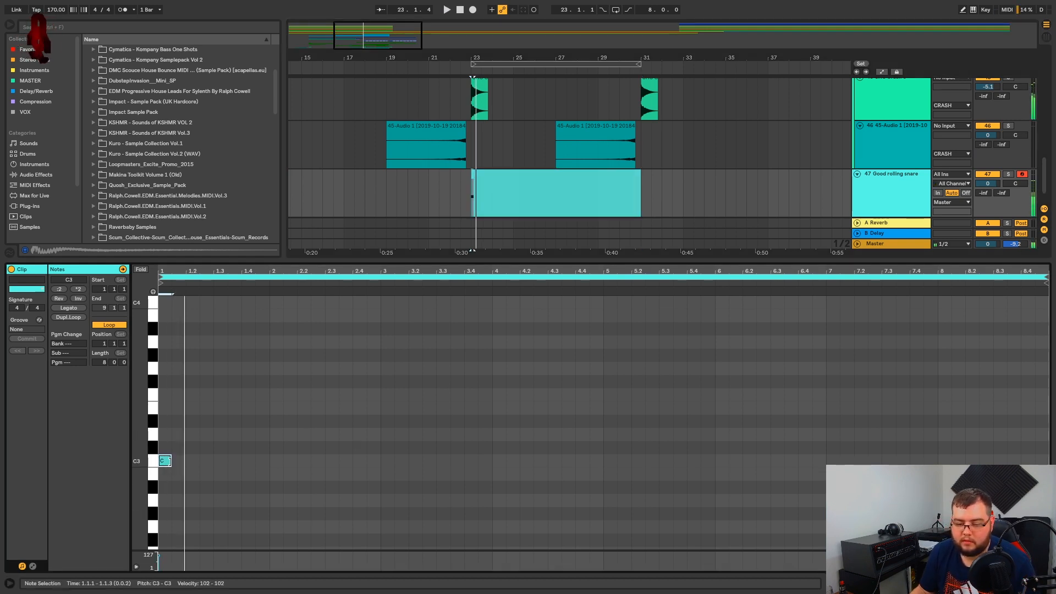
left_click_drag(168, 465, 150, 509)
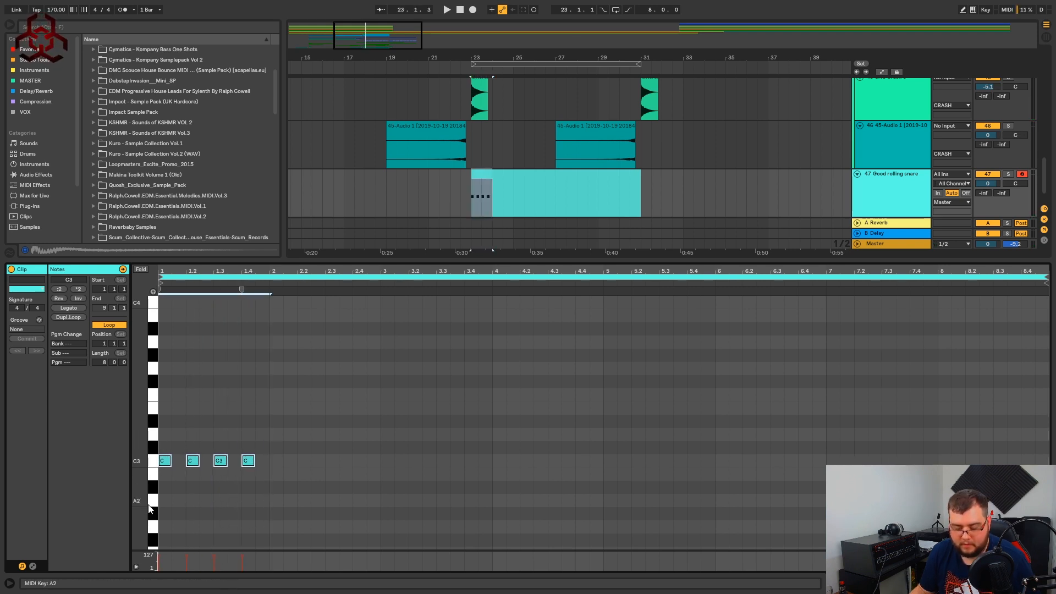
key("ctrl+d")
key("ctrl+d")
key("ctrl+d")
key("ctrl+d")
key("ctrl+d")
key("ctrl+d")
key("ctrl+d")
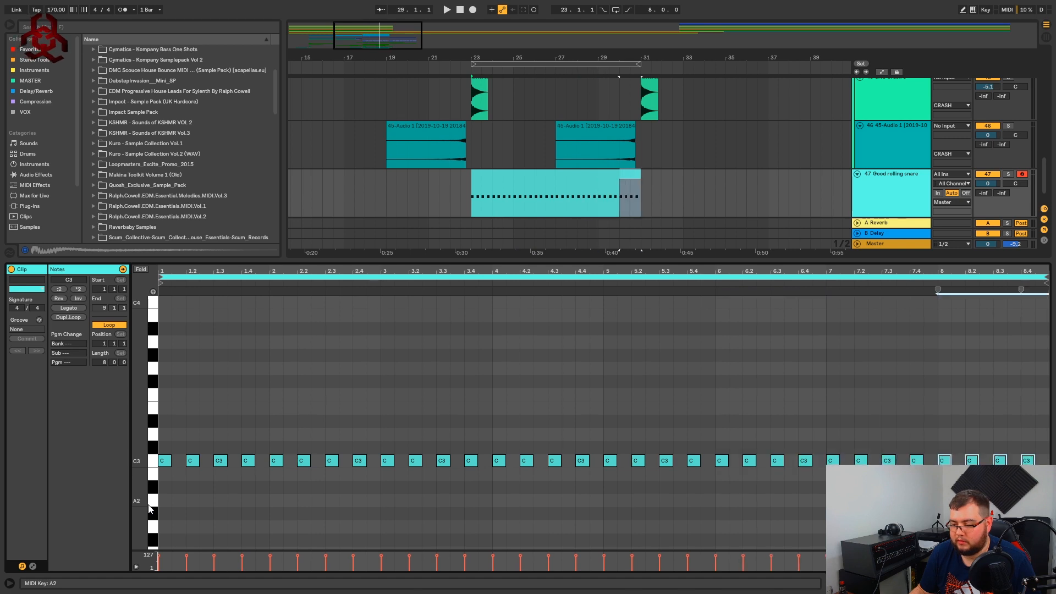
key("space")
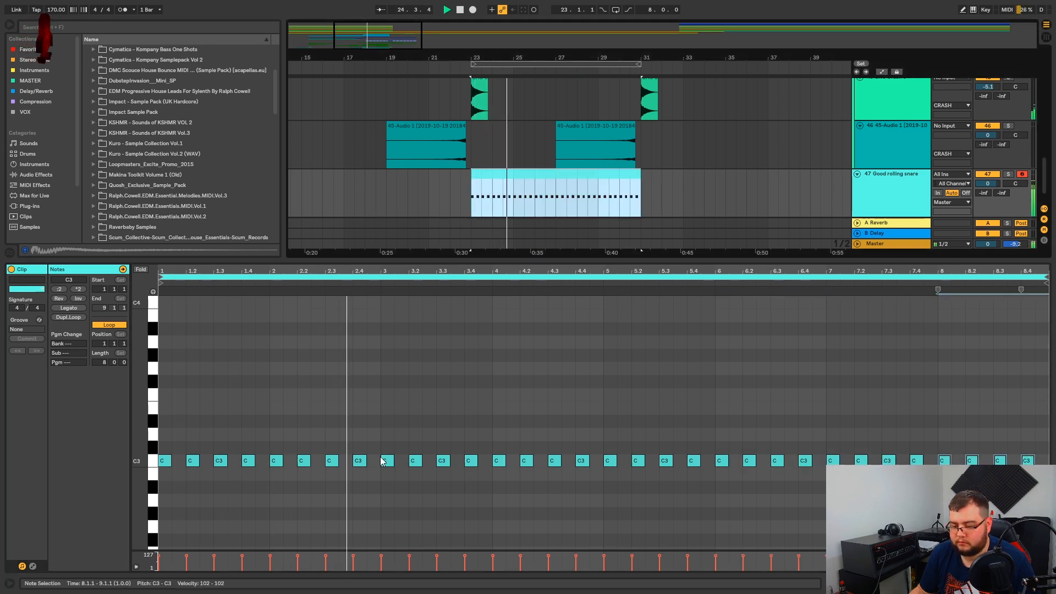
key("space")
- Add extra short C3 hits as fills near the ends of bars 2 and 4 of the snare clip
left_click_drag(361, 271, 374, 292)
left_click(347, 462)
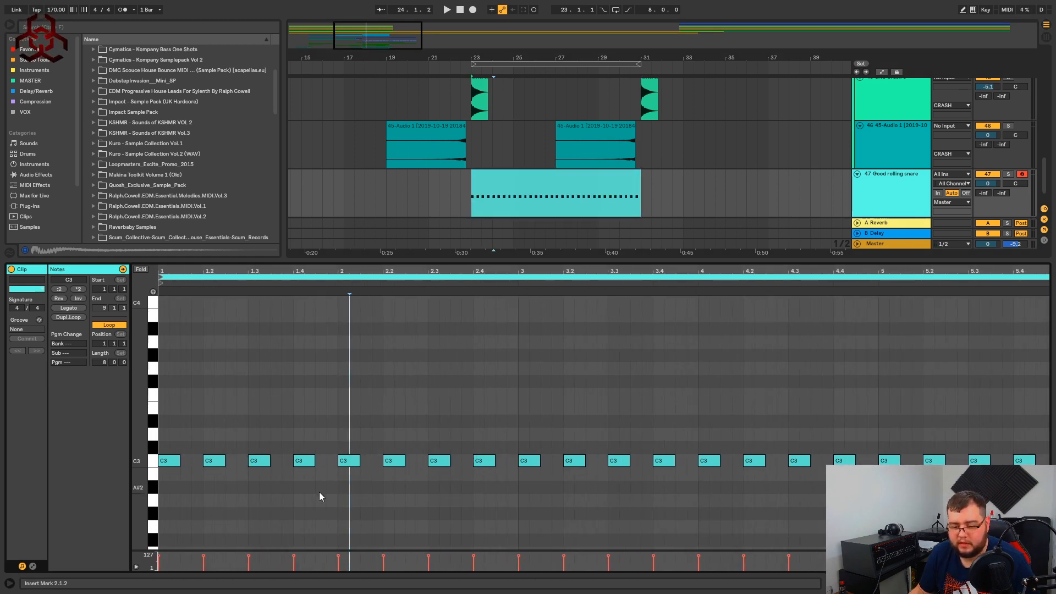
key("space")
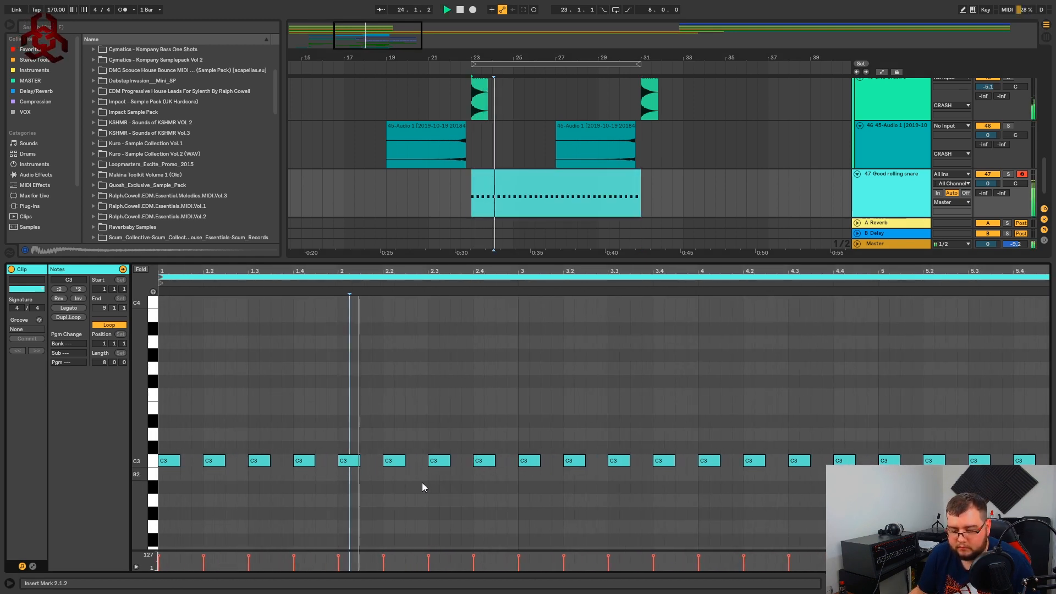
left_click(479, 461)
key("ctrl+d")
key("space")
key("space")
left_click(841, 461)
key("ctrl+d")
key("ctrl+d")
key("ctrl+d")
key("space")
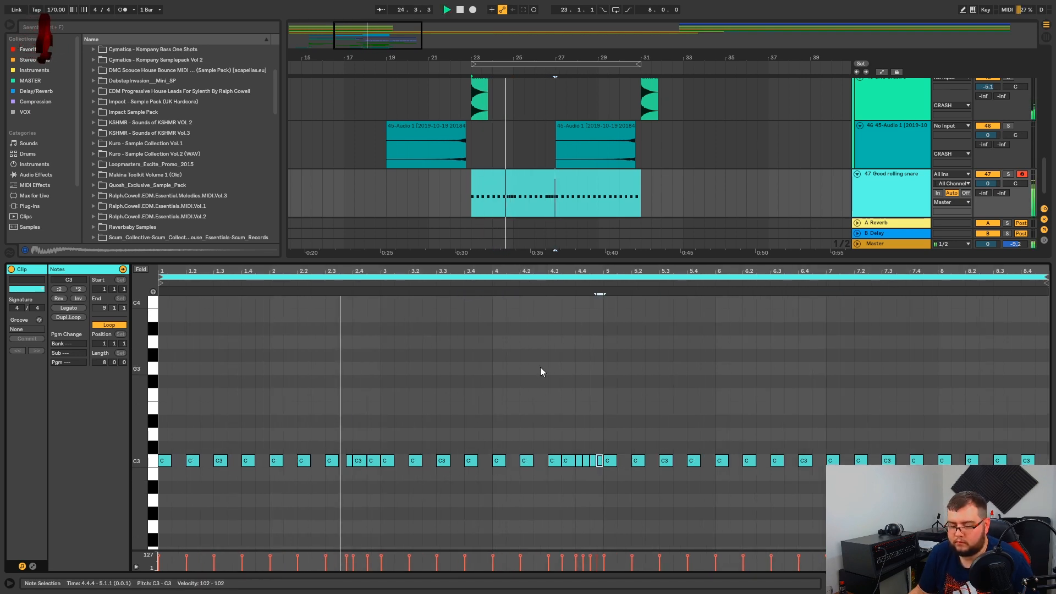
scroll(556, 461, "up", 3)
double_click(521, 460)
scroll(523, 461, "down", 3)
- Fill bars 5 and 6 of the snare clip with back-to-back half-beat C3 notes
left_click(611, 461)
key("ctrl+d")
key("ctrl+d")
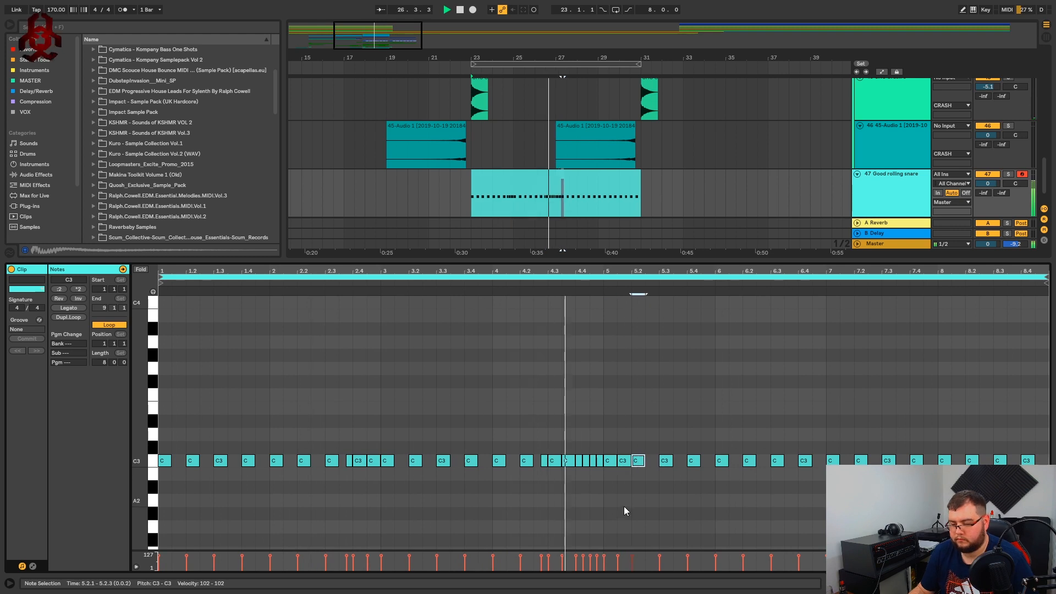
key("ctrl+d")
key("ctrl+d")
key("ctrl+d")
key("ctrl+d")
key("ctrl+d")
key("ctrl+d")
key("ctrl+d")
key("ctrl+d")
key("ctrl+d")
key("ctrl+d")
key("ctrl+d")
key("ctrl+d")
key("ctrl+d")
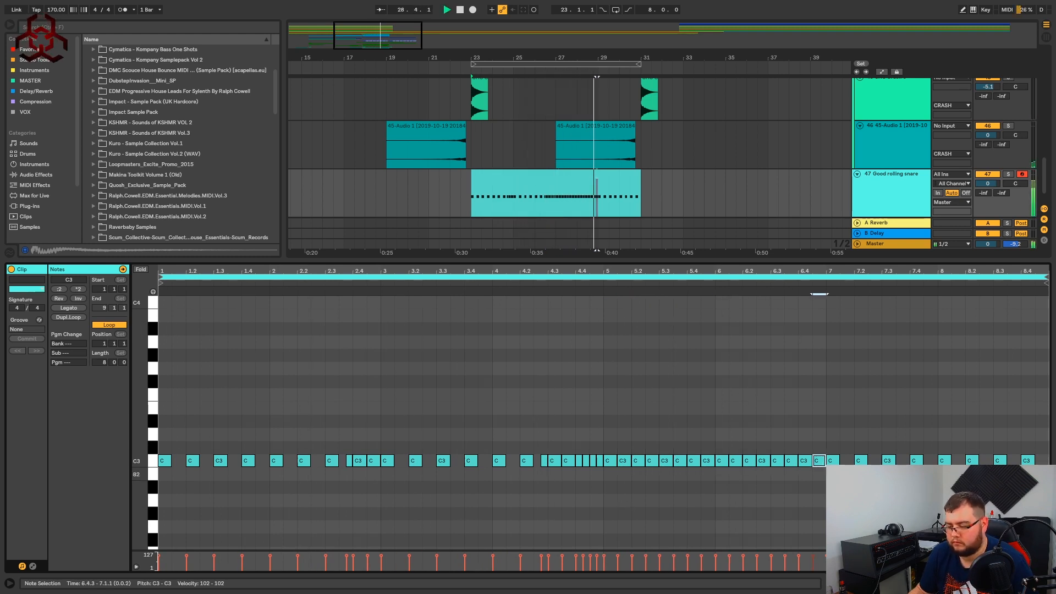
- Shorten the C3 note at bar 7 to a sixteenth and duplicate it through the end of bar 8
scroll(622, 464, "up", 3)
left_click_drag(619, 460, 604, 461)
key("ctrl+d")
key("ctrl+d")
key("ctrl+d")
left_click_drag(585, 448, 641, 467)
key("ctrl+d")
key("ctrl+d")
key("ctrl+d")
key("ctrl+d")
key("ctrl+d")
key("ctrl+d")
key("ctrl+d")
scroll(641, 467, "down", 3)
scroll(983, 274, "up", 1)
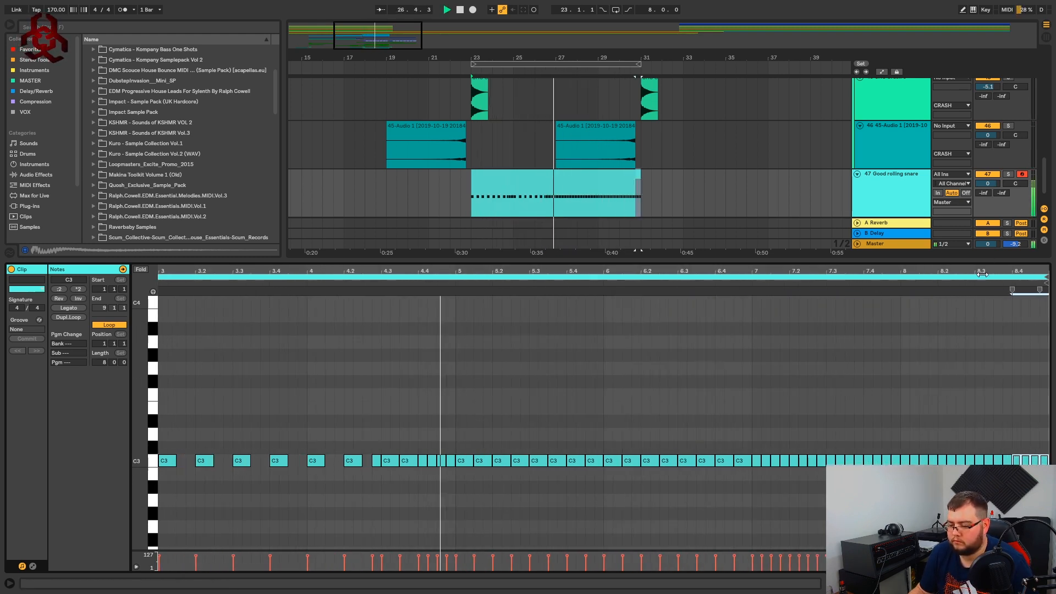
- Delete the snare notes from 8.3 to the end of the clip
scroll(767, 471, "up", 3)
left_click_drag(913, 448, 1045, 464)
key("Delete")
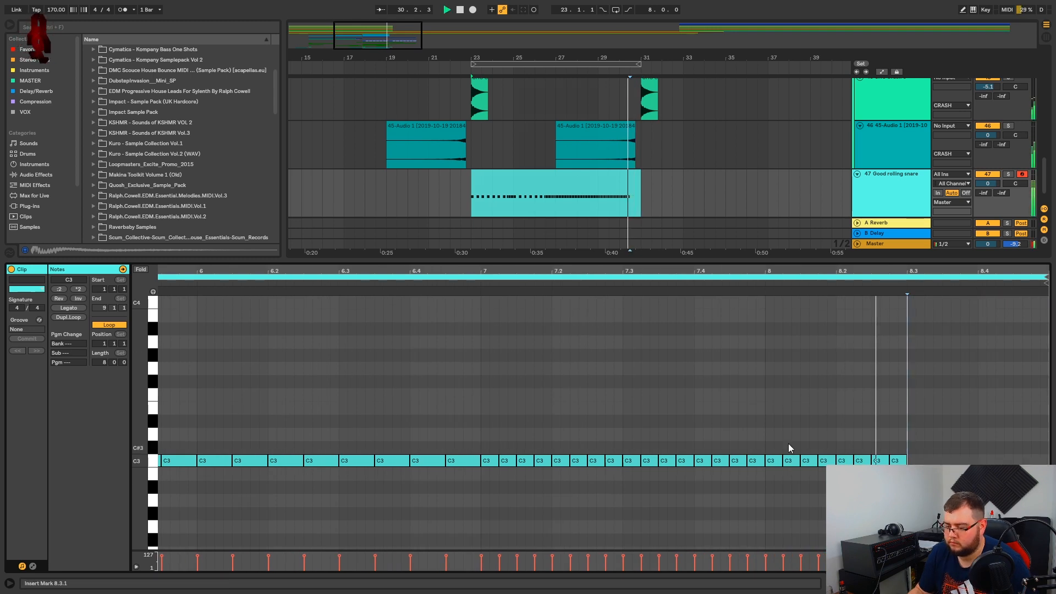
key("space")
- Shorten the C3 notes in the first two beats of bar 8 and play the snare roll from arrangement bar 29
left_click_drag(768, 448, 904, 464)
left_click_drag(782, 461, 780, 461)
key("space")
key("space")
left_click(599, 203)
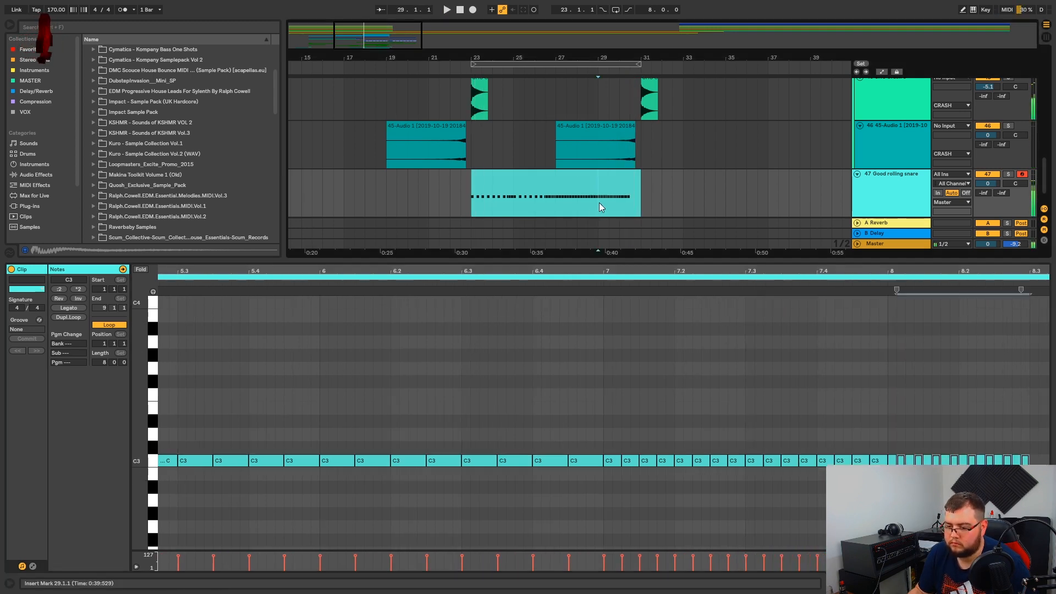
key("space")
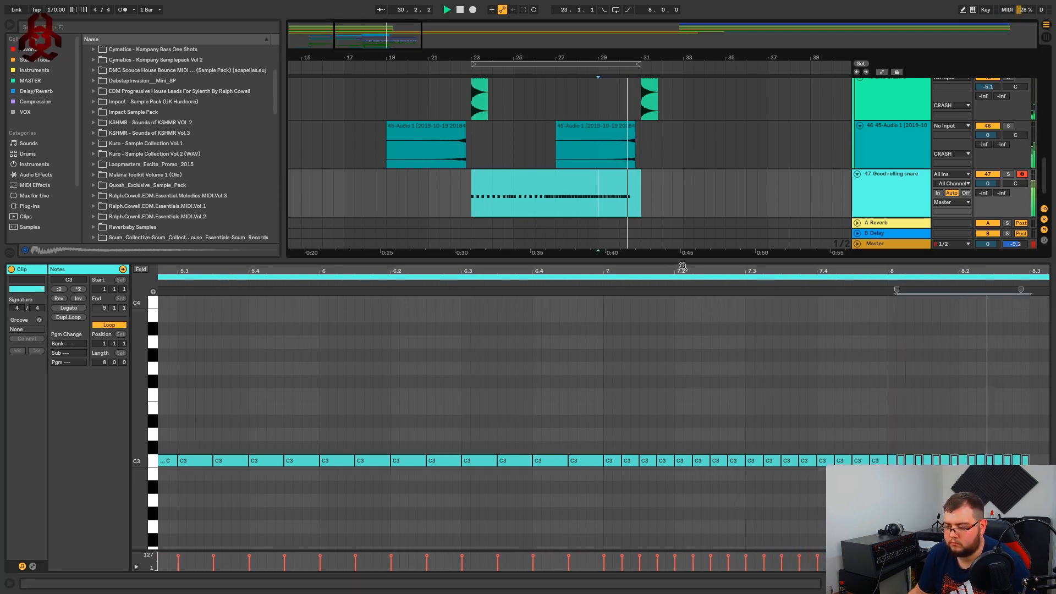
key("space")
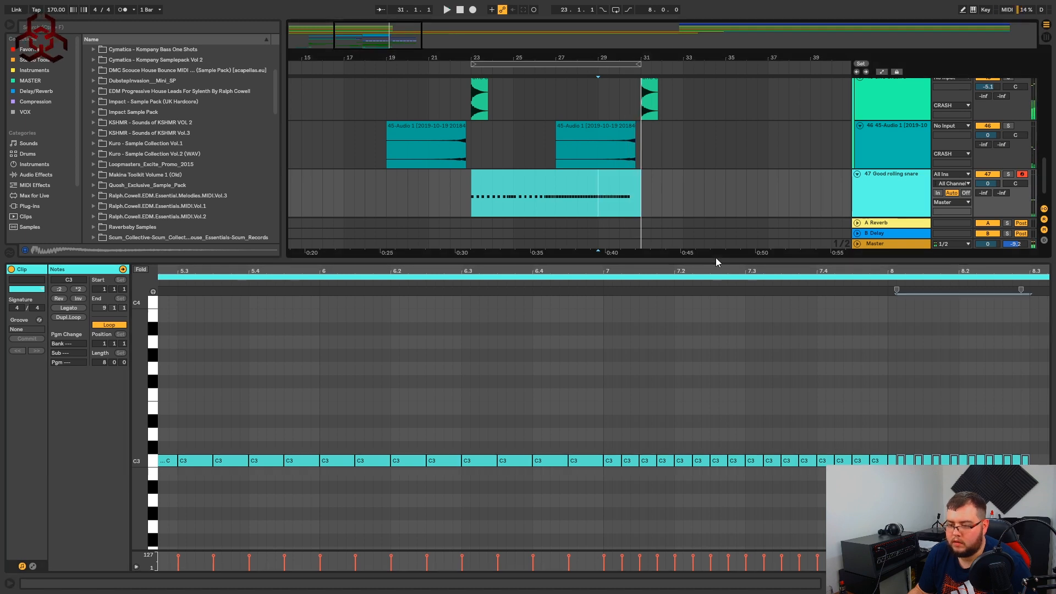
- Load Sonalksis Creative Filter Stereo onto the Good rolling snare track and close its plug-in window
left_click_drag(711, 261, 536, 484)
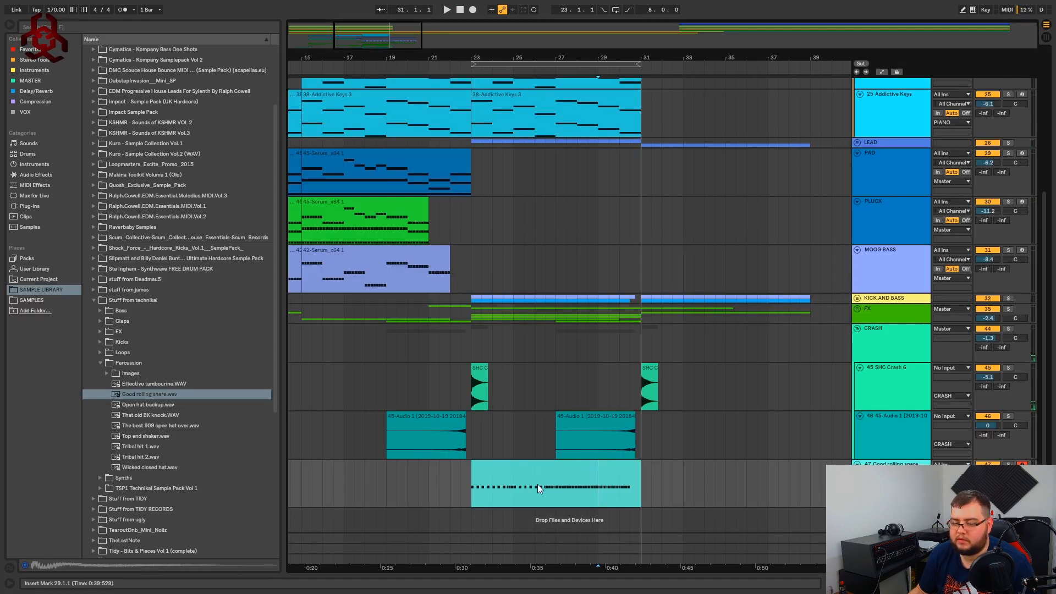
left_click(556, 470)
left_click(984, 583)
scroll(740, 374, "down", 1)
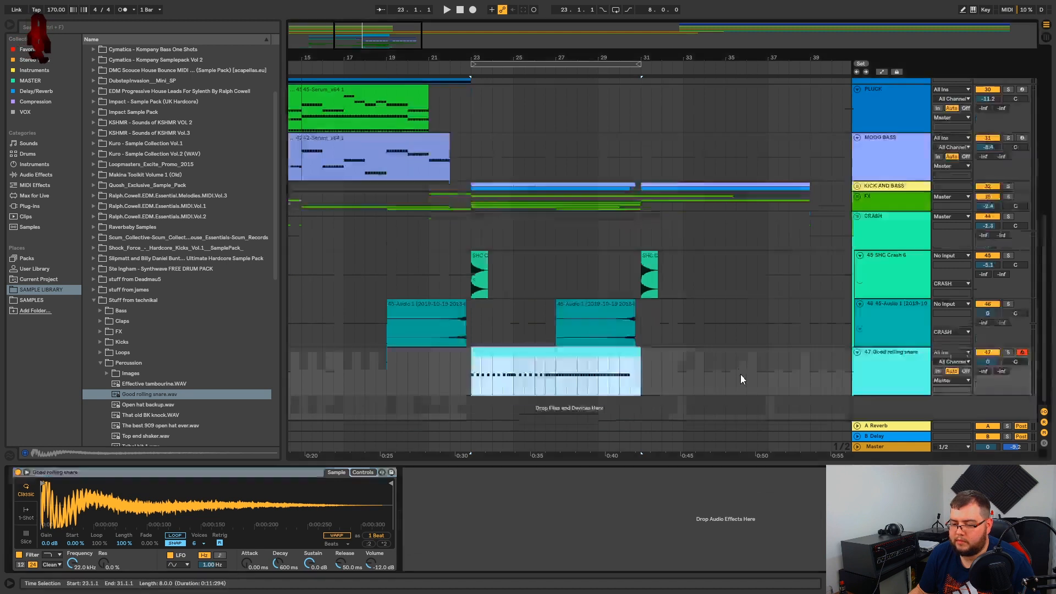
left_click(29, 49)
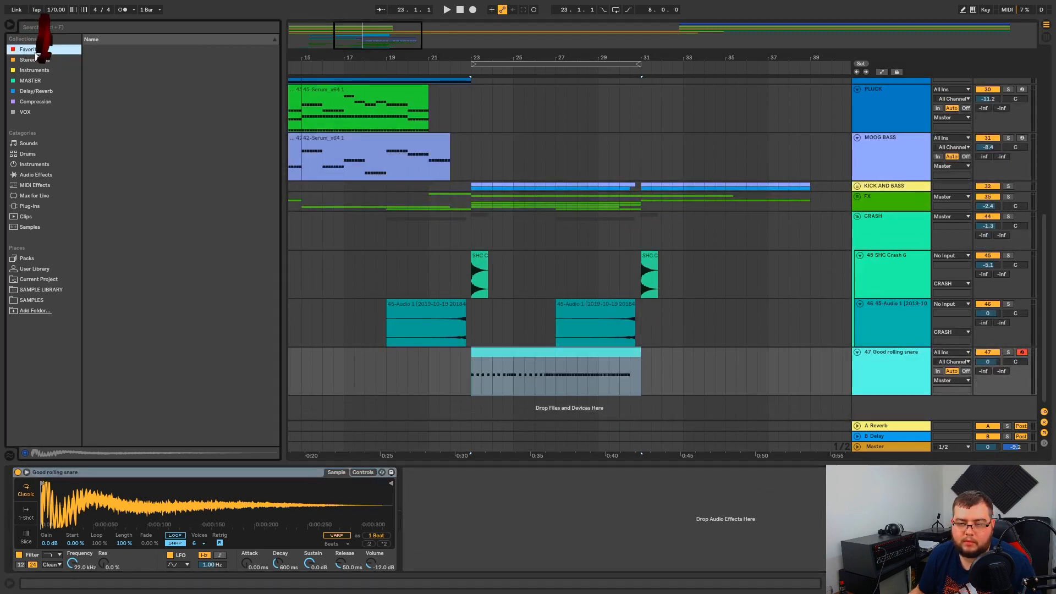
double_click(130, 279)
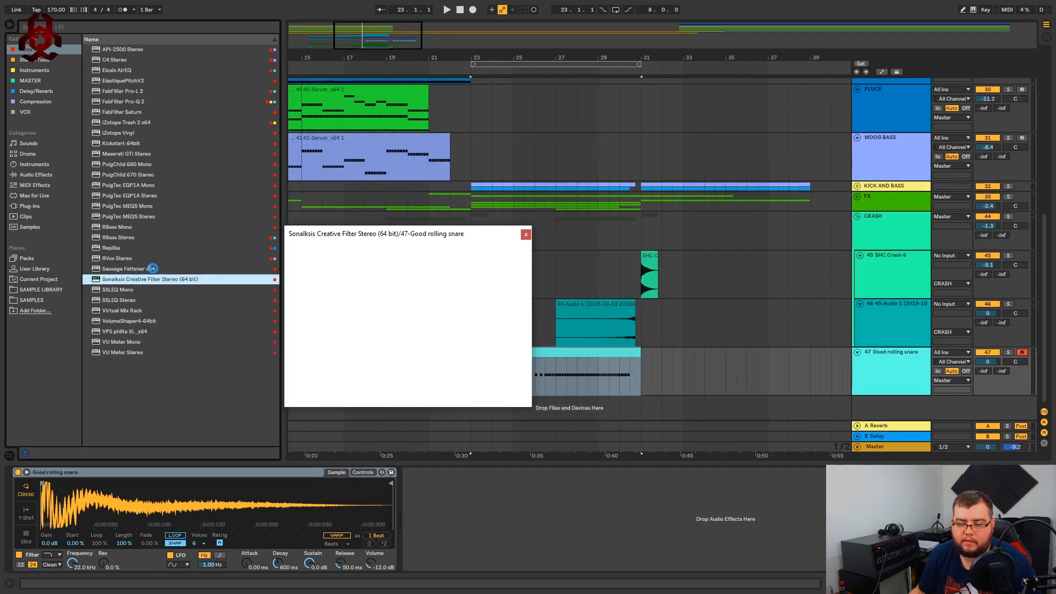
left_click(555, 235)
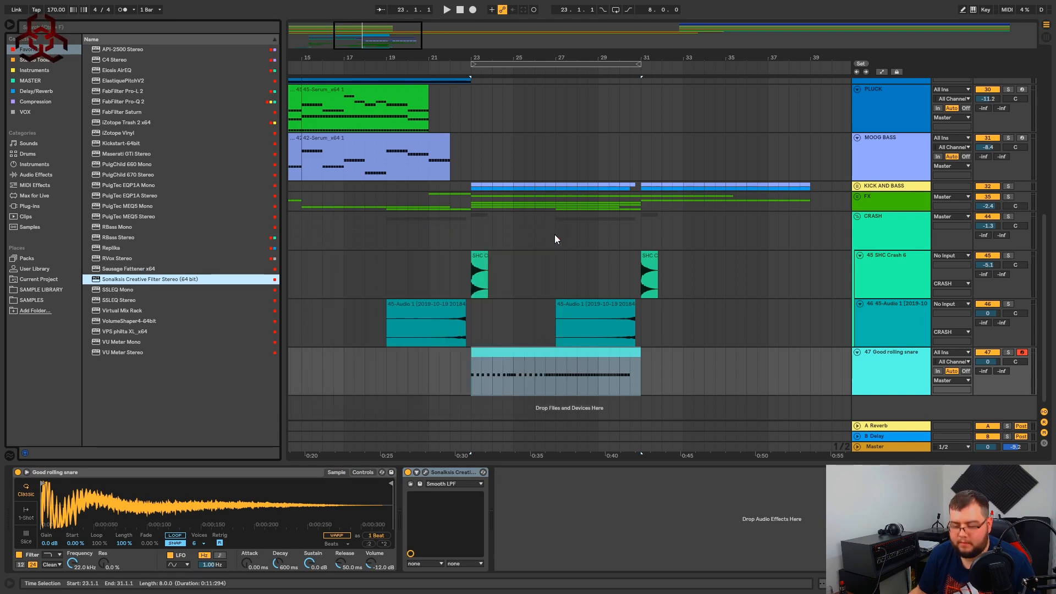
- Show the automation lanes and expose the Creative Filter's cutoff frequency on the snare track
key("a")
left_click(884, 362)
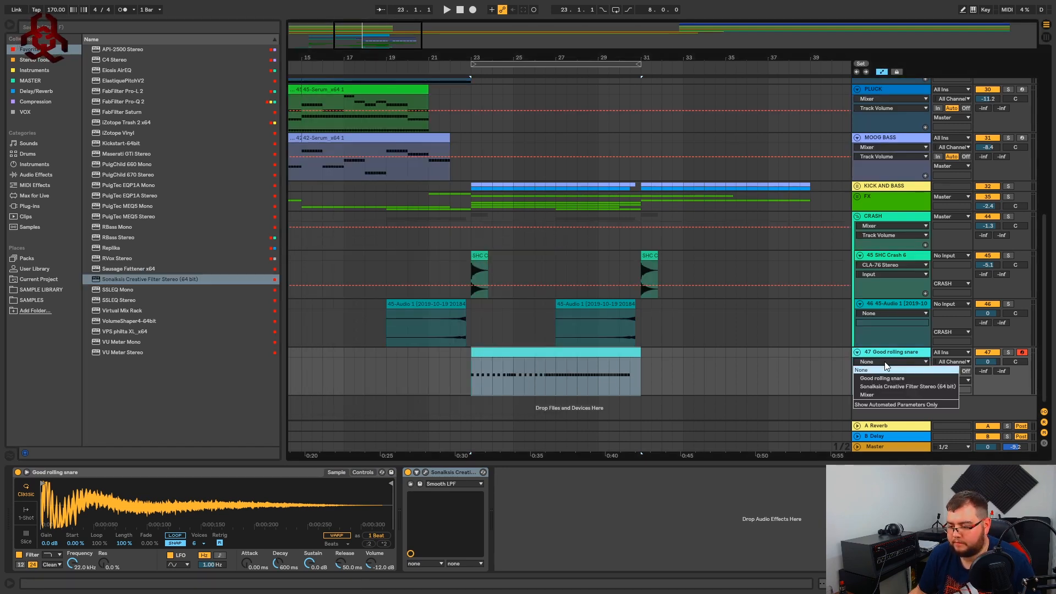
left_click(772, 408)
left_click(426, 472)
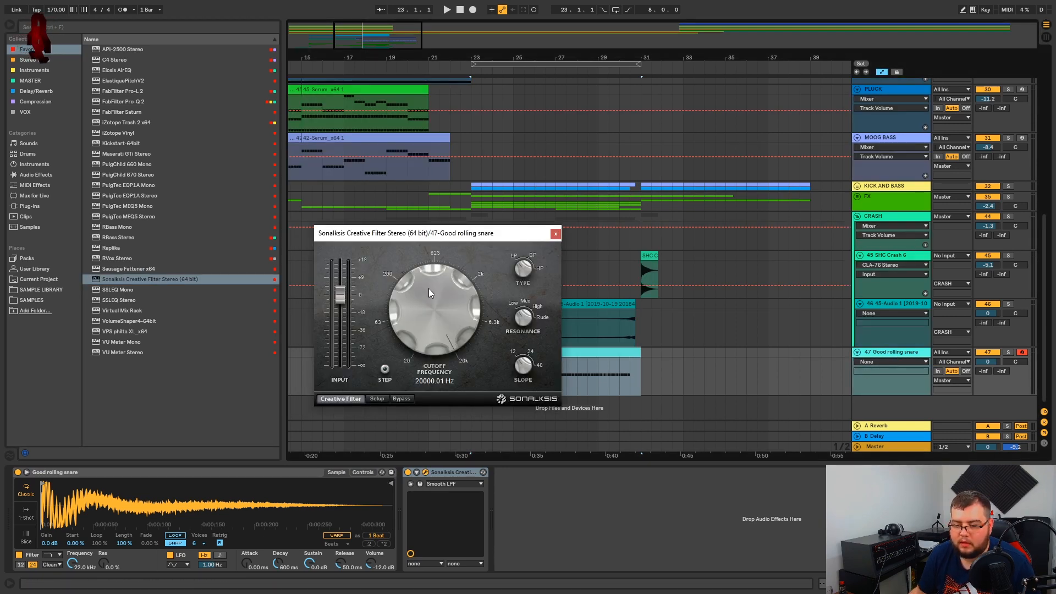
left_click(559, 232)
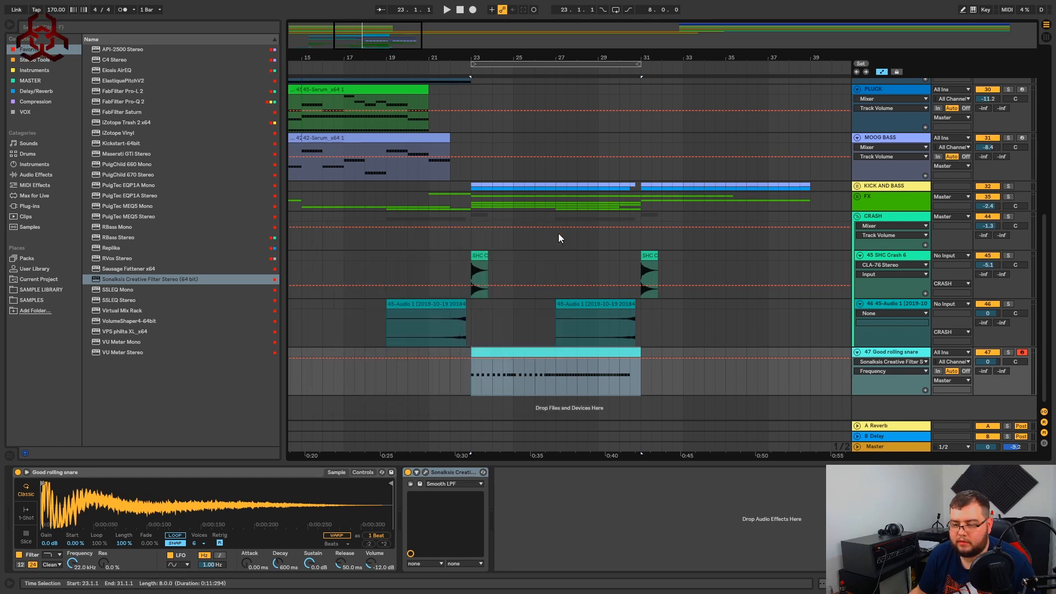
- Add a filter frequency breakpoint at bar 23 and lower it while auditioning the snare build
left_click(471, 367)
key("space")
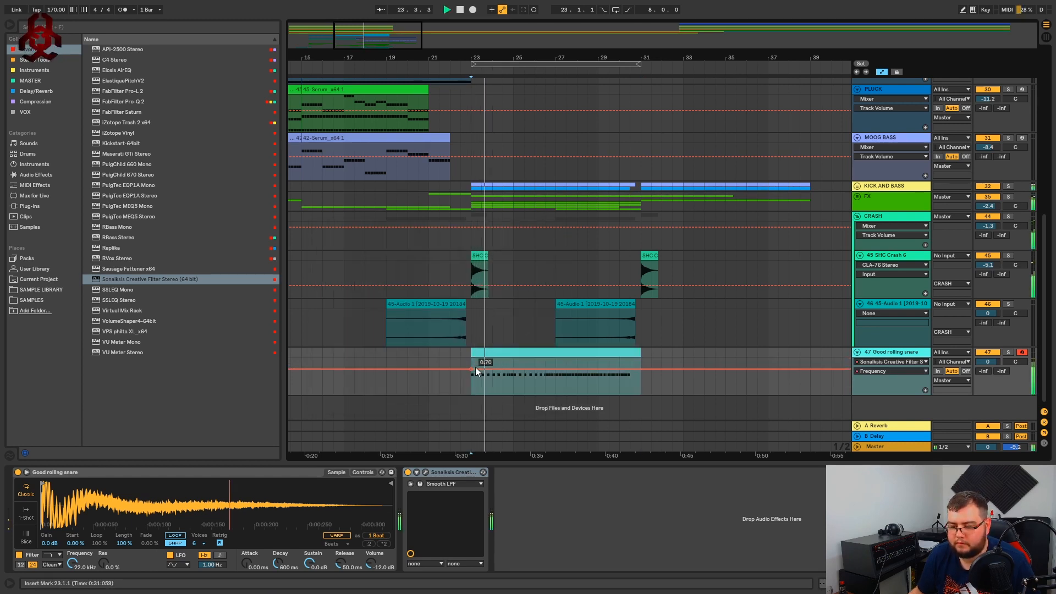
left_click_drag(470, 370, 471, 382)
key("space")
- Shape the filter frequency to climb to bar 29, dip at bar 30 and rise again by 30.3, auditioning the build
left_click_drag(556, 381, 631, 373)
key("space")
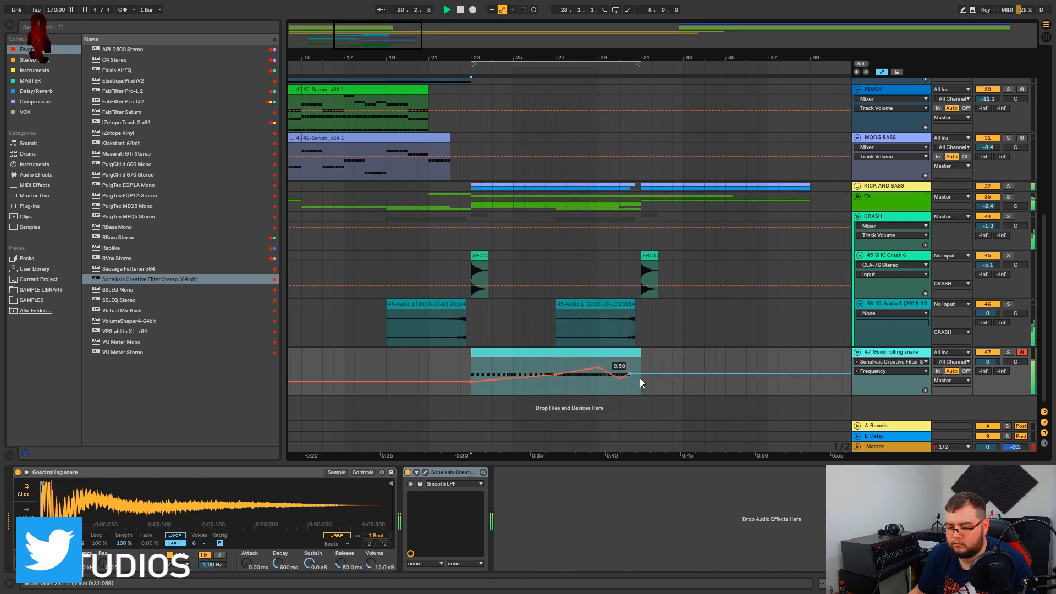
left_click_drag(631, 374, 630, 363)
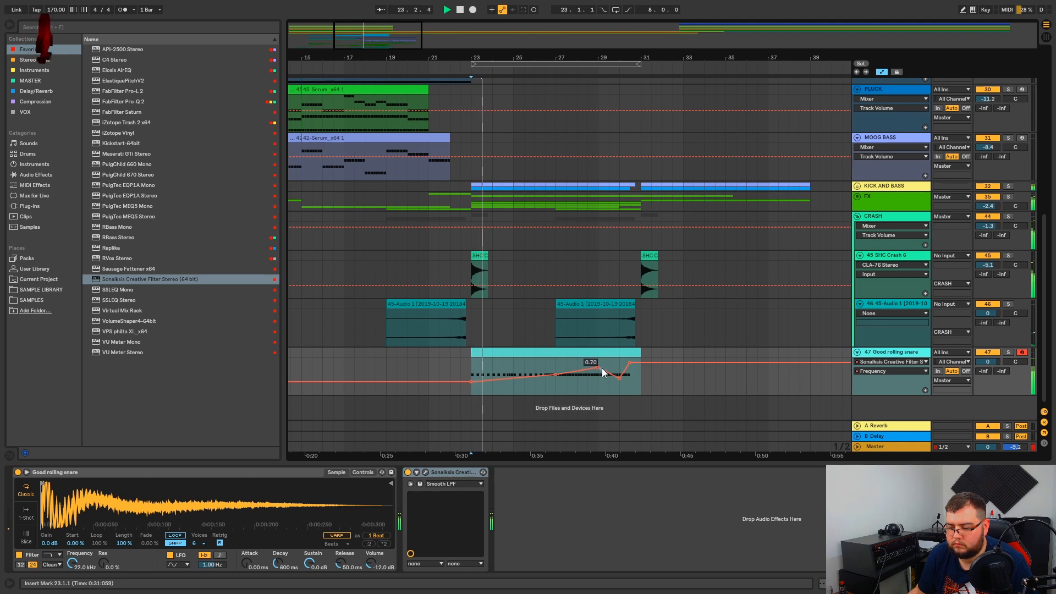
left_click(588, 380)
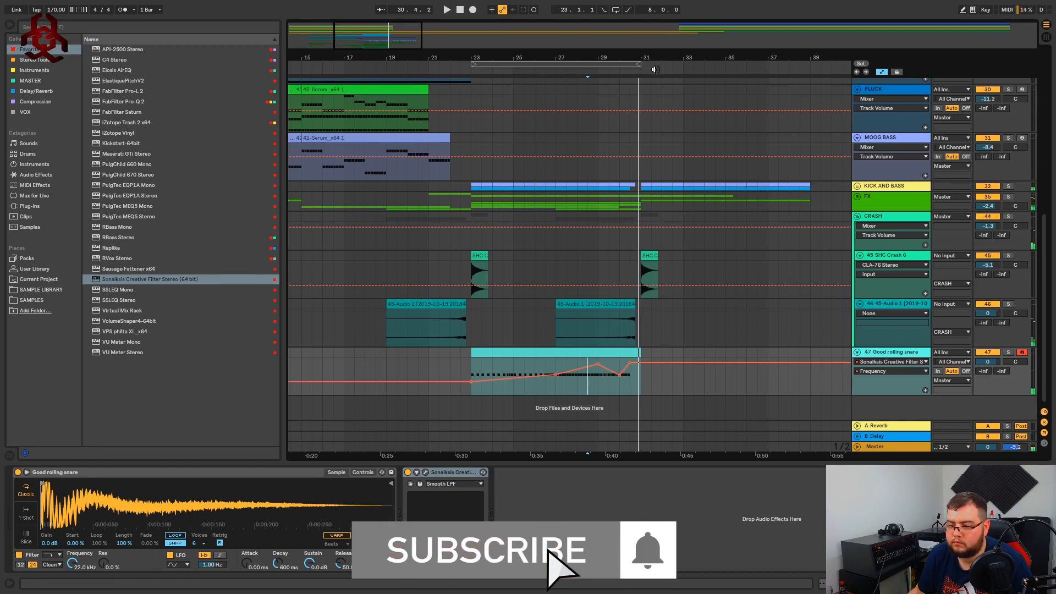
- Curve the filter automation's final rise after bar 30 upward and play the build from just before bar 27
scroll(657, 338, "up", 5)
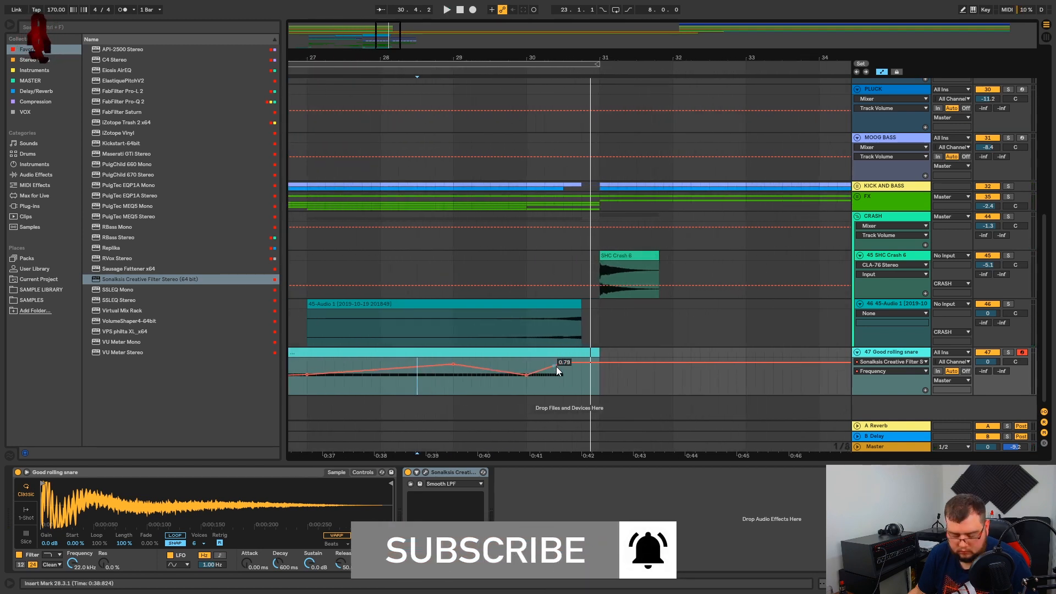
left_click_drag(556, 366, 556, 357)
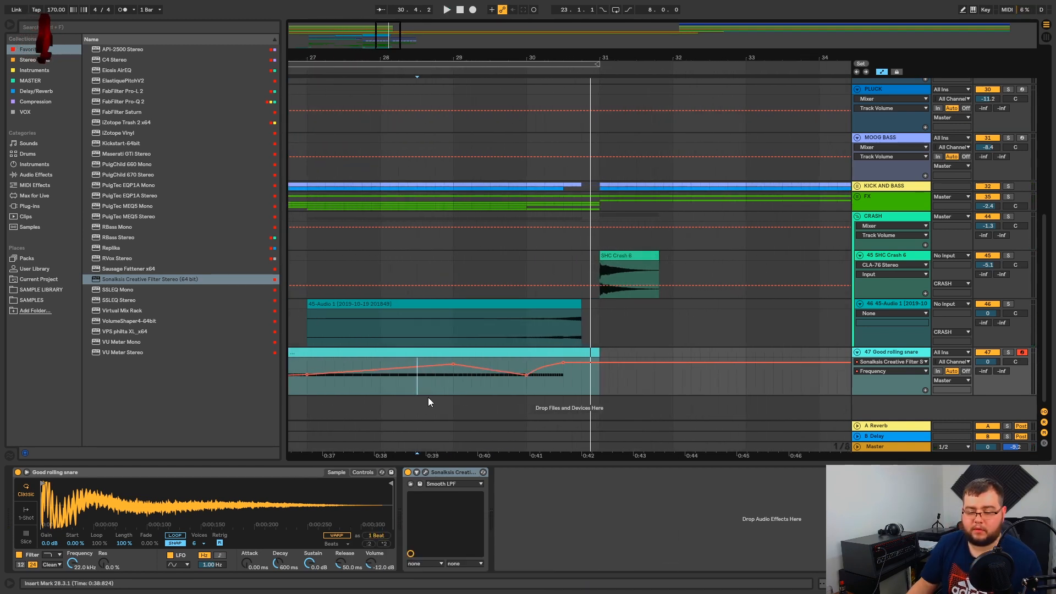
left_click_drag(488, 56, 604, 51)
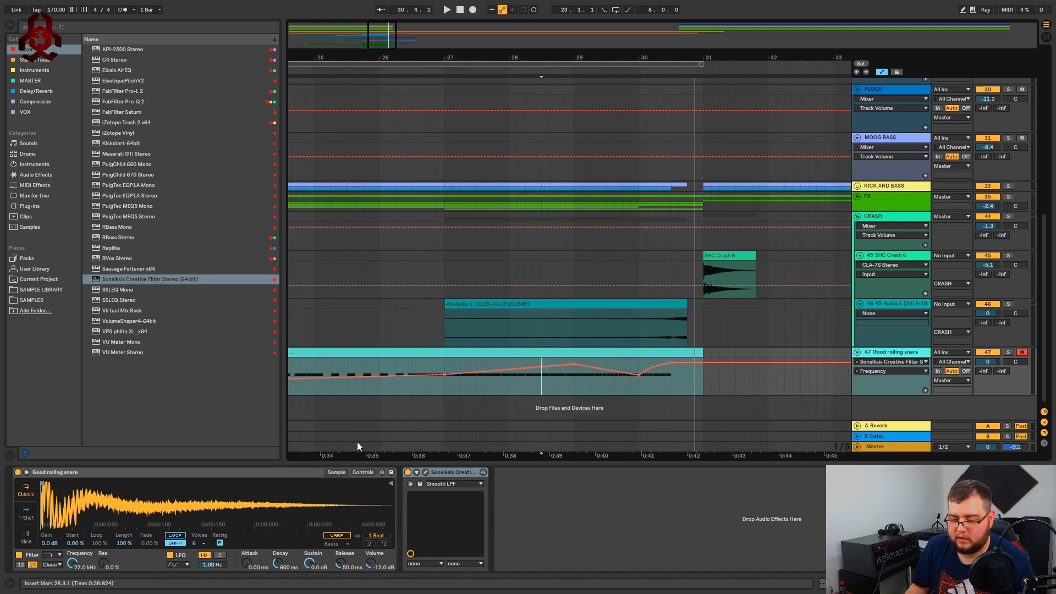
left_click(437, 352)
key("space")
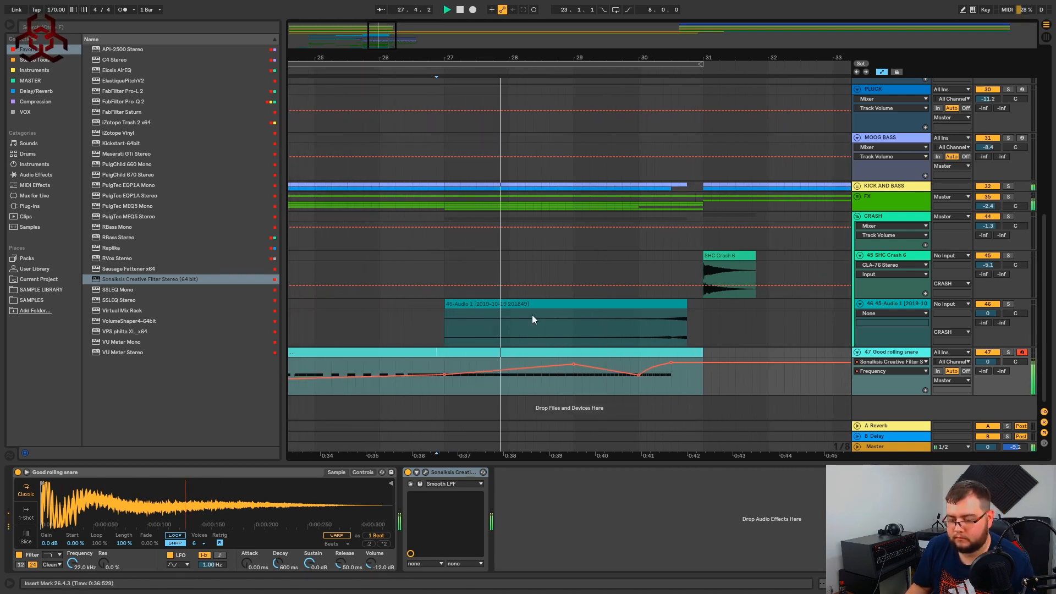
- Raise the filter automation's dip at bar 30 and trim the snare clip to end at 30.3.1
left_click_drag(604, 58, 618, 40)
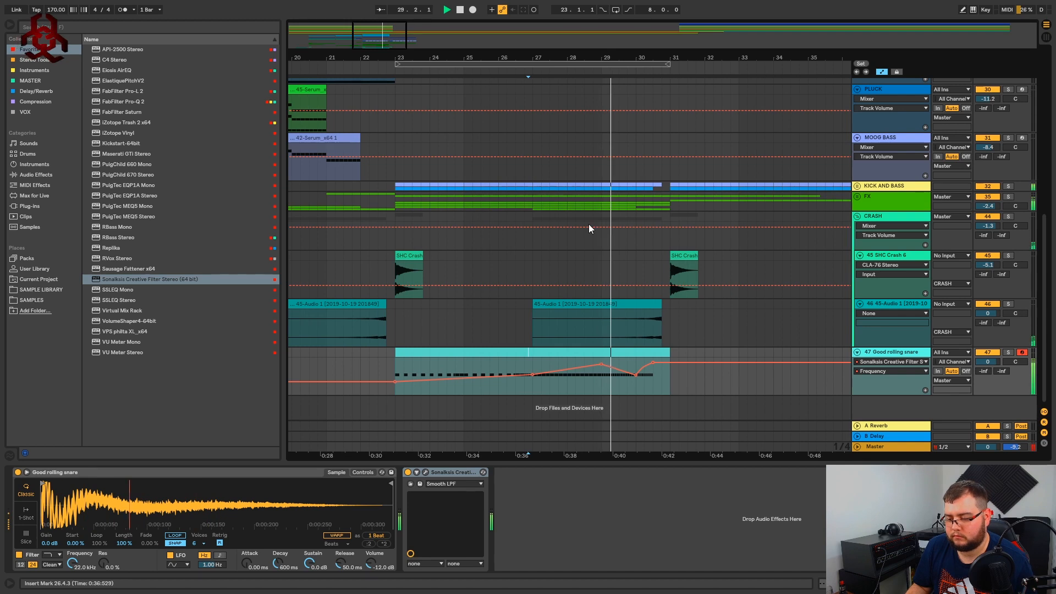
left_click_drag(636, 375, 655, 356)
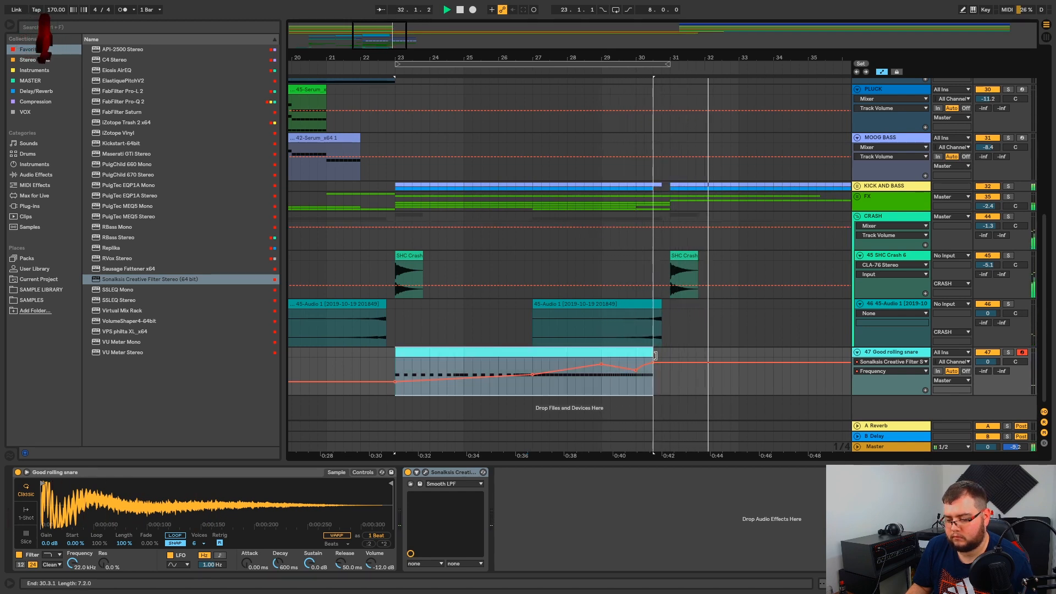
- Lower the snare track's volume to -3.4 dB and audition the build from bar 23
left_click_drag(992, 362, 992, 371)
key("space")
key("space")
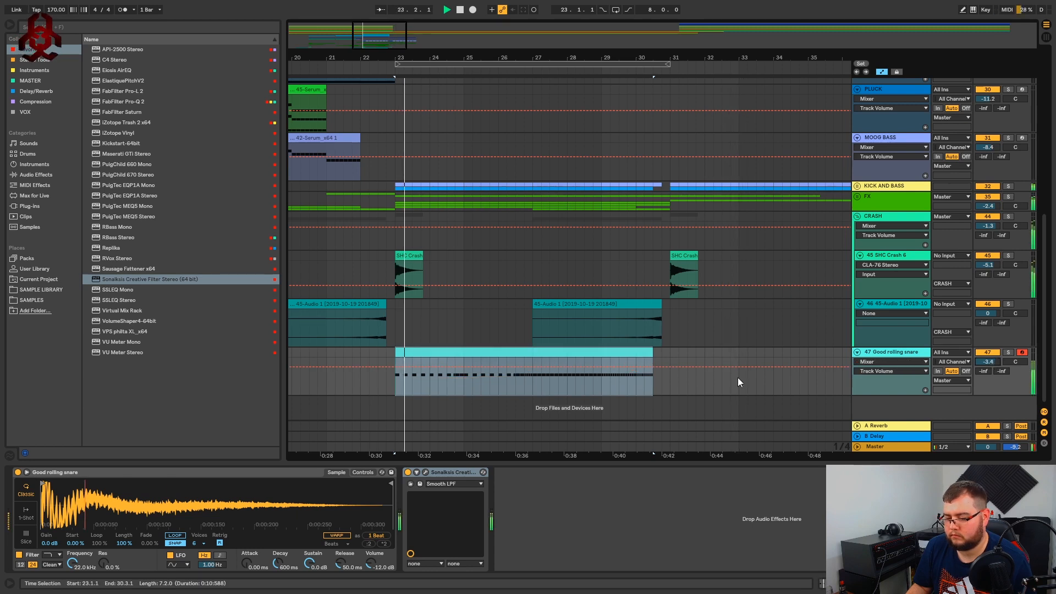
key("space")
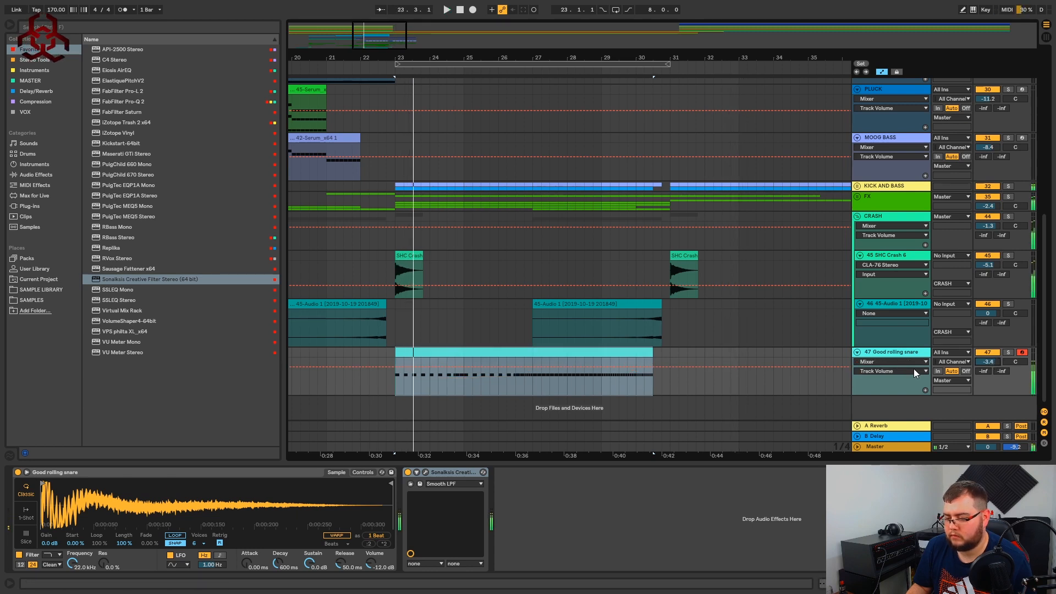
- Load FabFilter Pro-Q 2 onto the snare track and add a low cut at about 105 Hz during playback
left_click(33, 49)
double_click(115, 102)
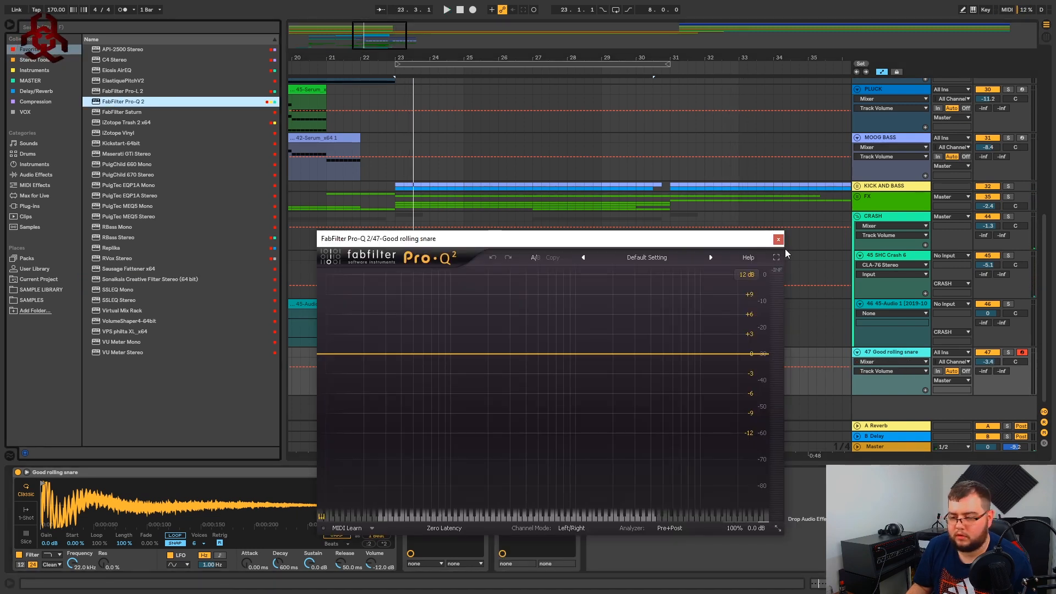
left_click_drag(333, 354, 453, 357)
key("space")
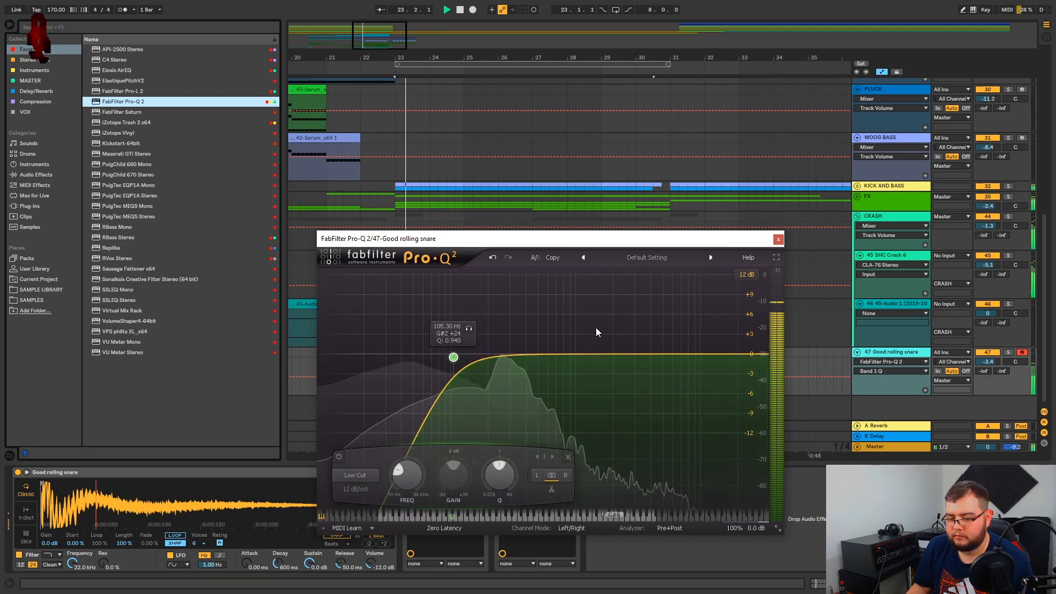
- Set the low cut's slope to 18 dB/oct, adjust the band while listening to it soloed, and close the equalizer
left_click(355, 489)
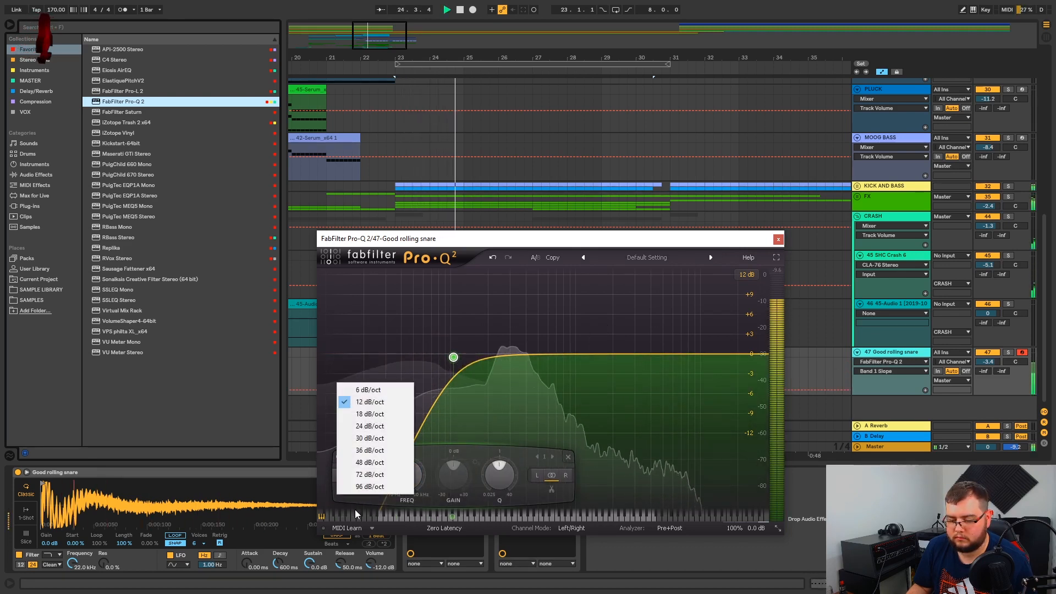
left_click(370, 413)
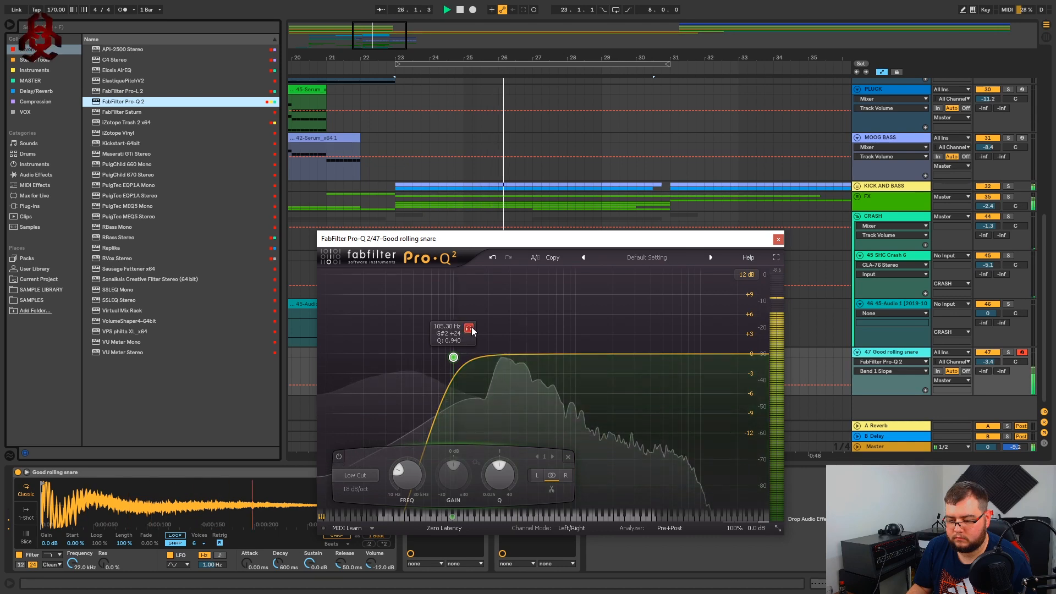
left_click_drag(471, 326, 495, 356)
left_click(779, 239)
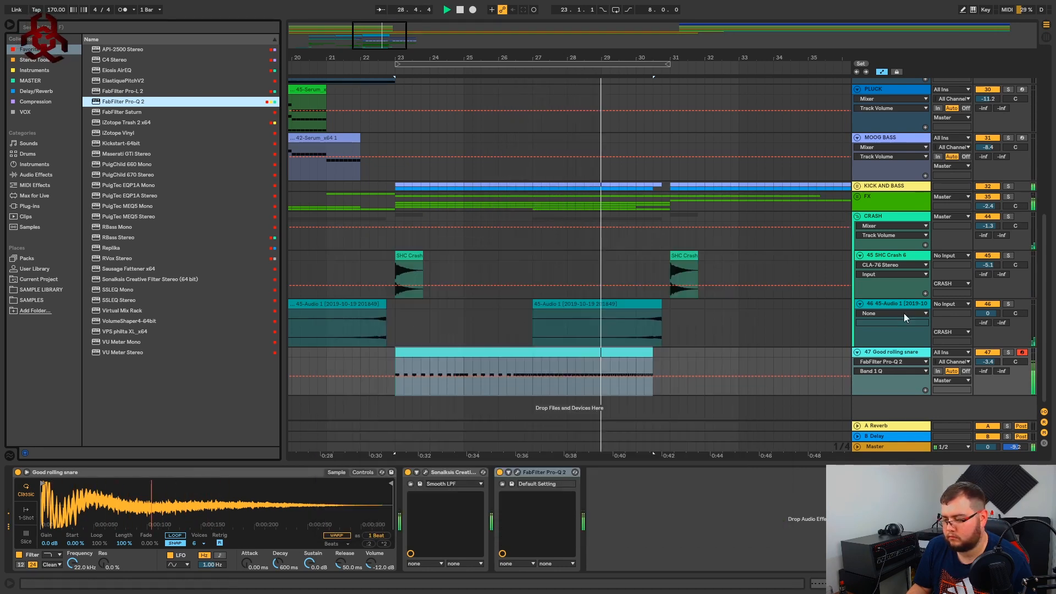
- Set the snare track's volume to -2.9 dB and bring its device chain back into view
left_click_drag(982, 361, 982, 358)
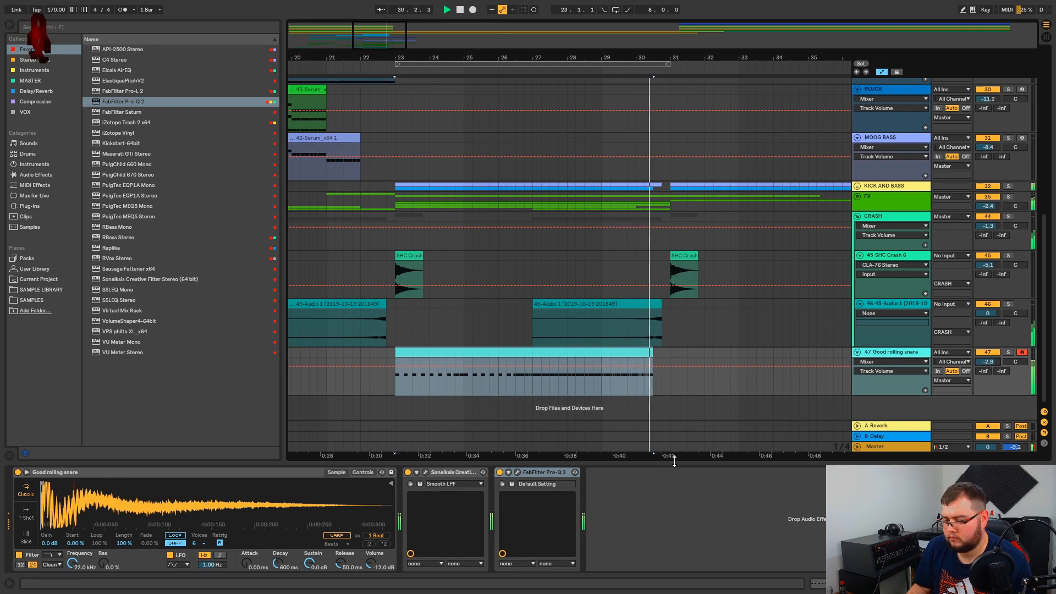
scroll(674, 461, "up", 4)
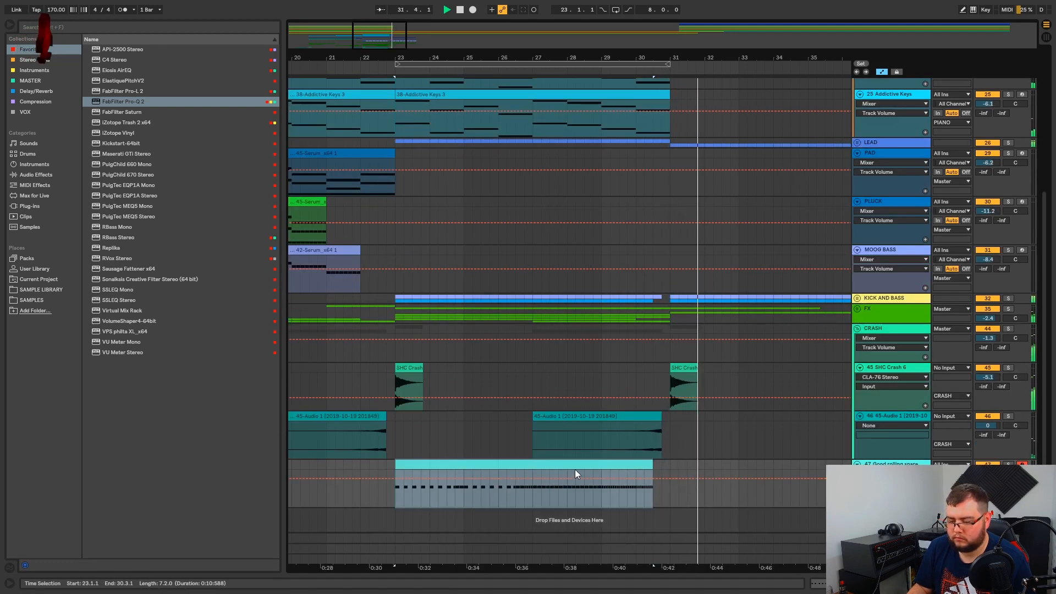
key("ctrl+alt+l")
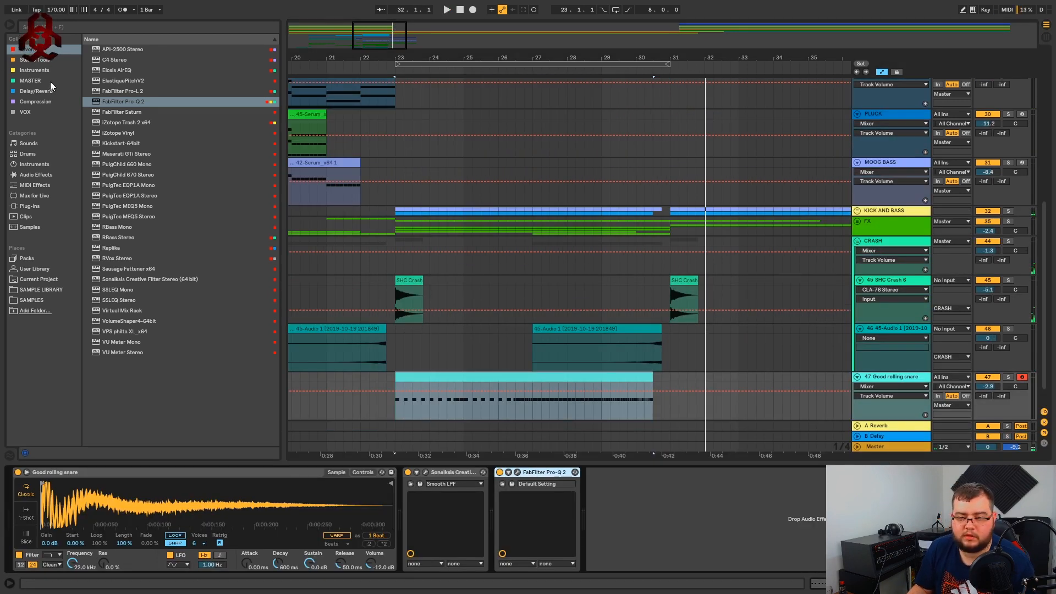
- Load the Lustrous Plates reverb onto the snare track and choose the Snare Verb drum preset
left_click(38, 92)
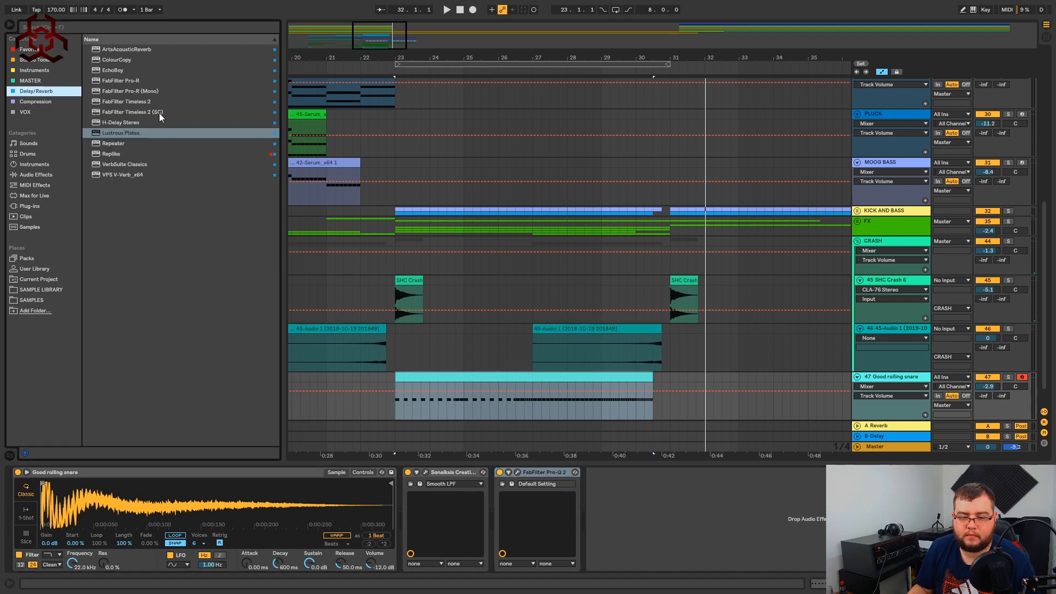
double_click(117, 134)
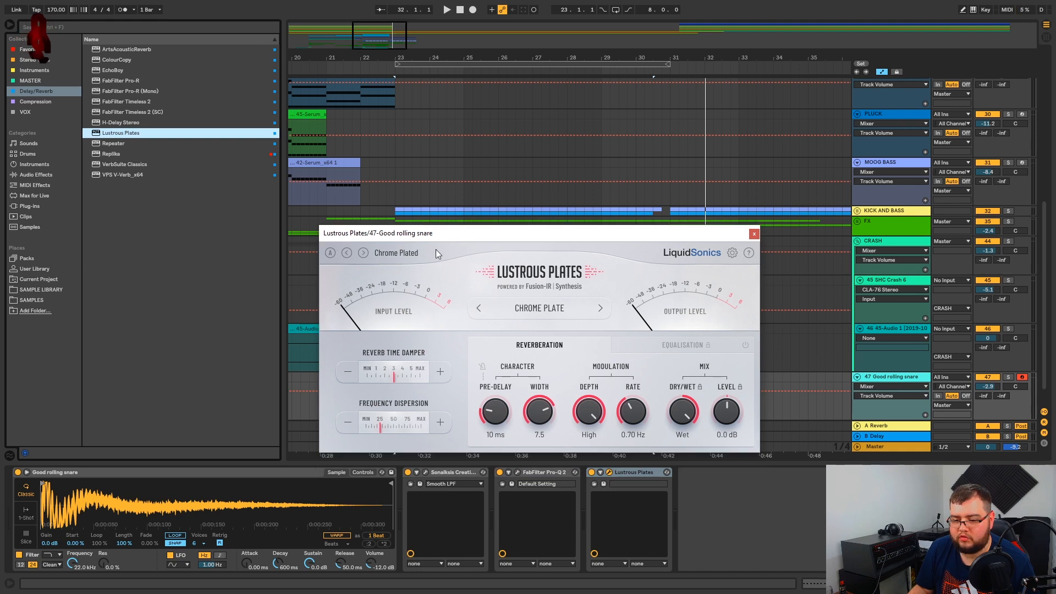
left_click(424, 253)
mouse_move(400, 286)
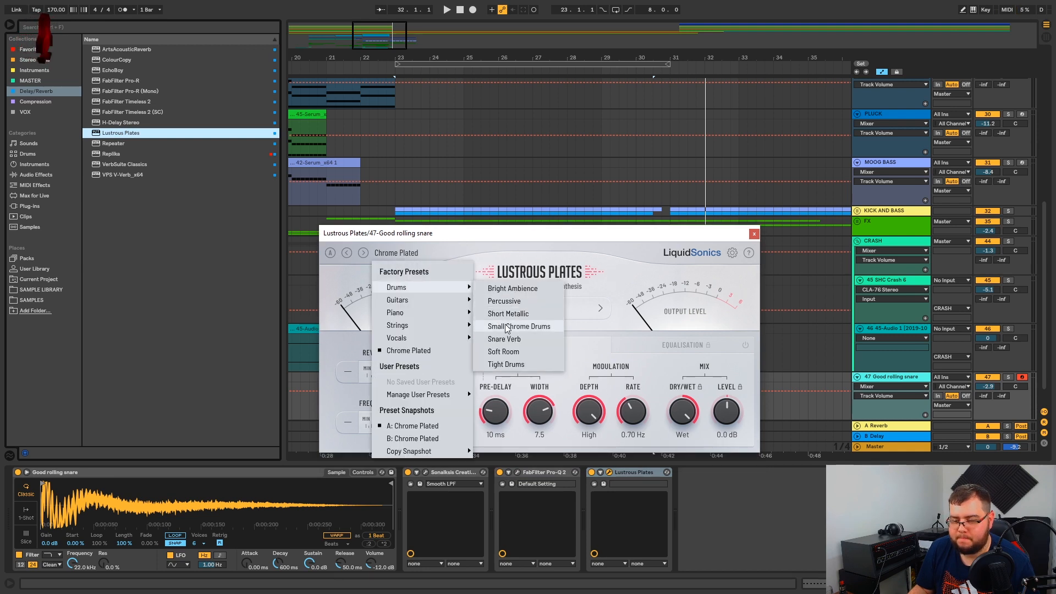
left_click(506, 340)
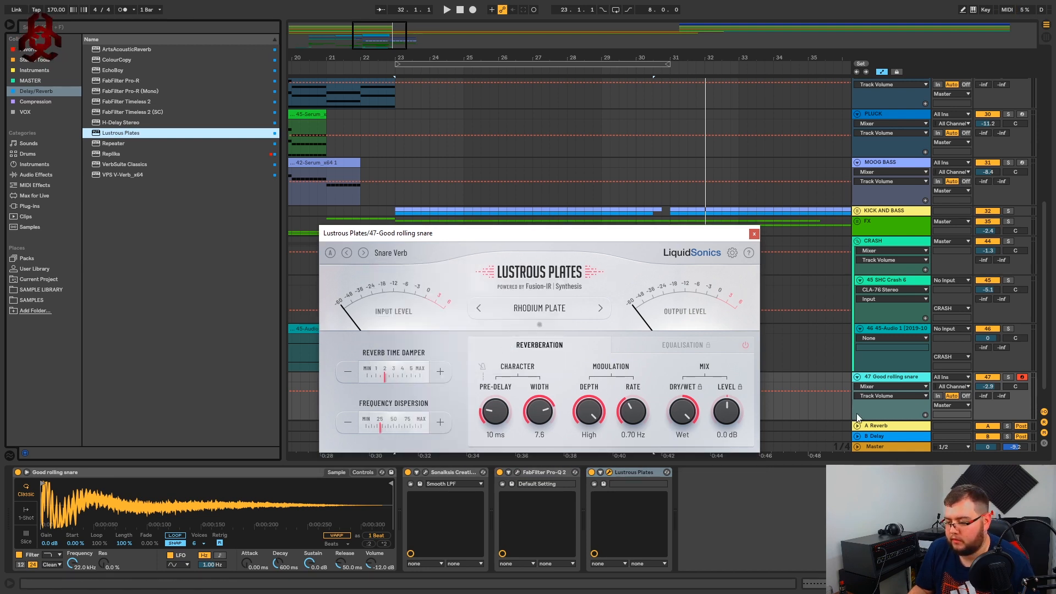
- Audition the snare reverb soloed and in the full mix, setting its Dry/Wet to 0 / -9.1 dB
key("space")
left_click(1009, 377)
key("space")
key("space")
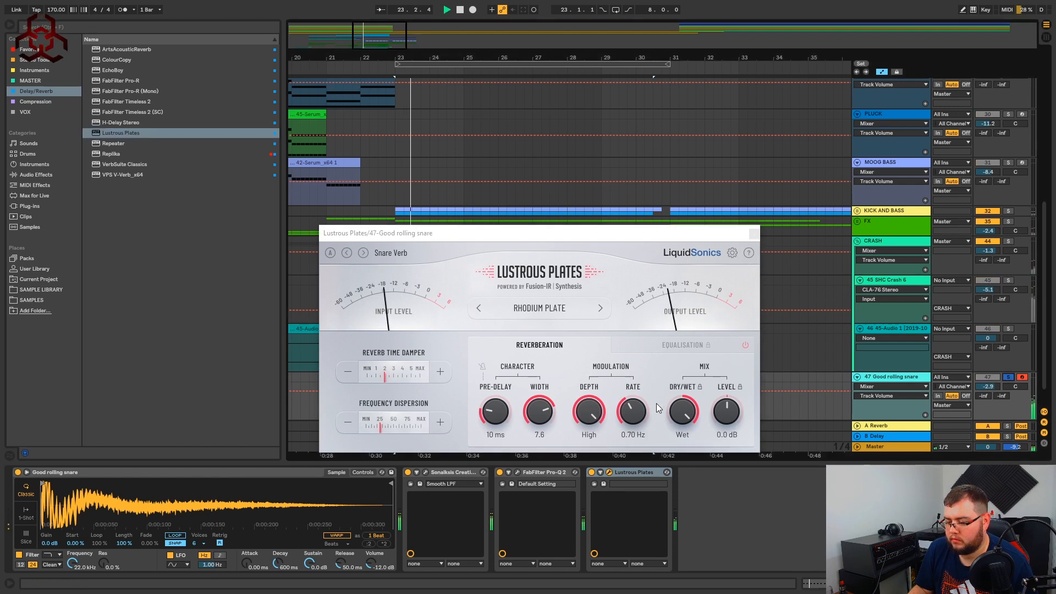
left_click_drag(682, 412, 673, 500)
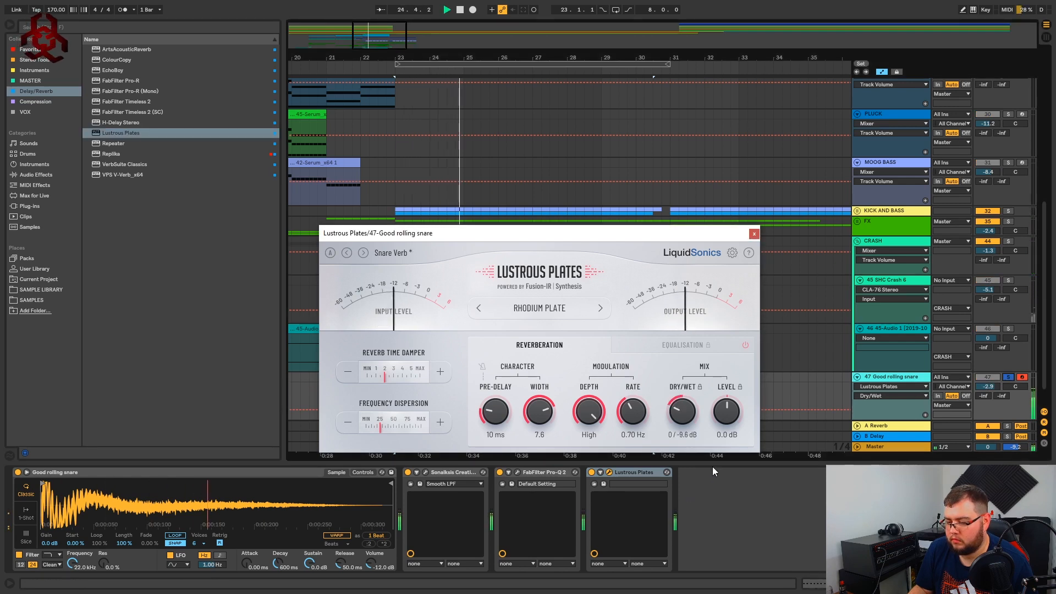
left_click(1007, 378)
left_click_drag(682, 417, 684, 418)
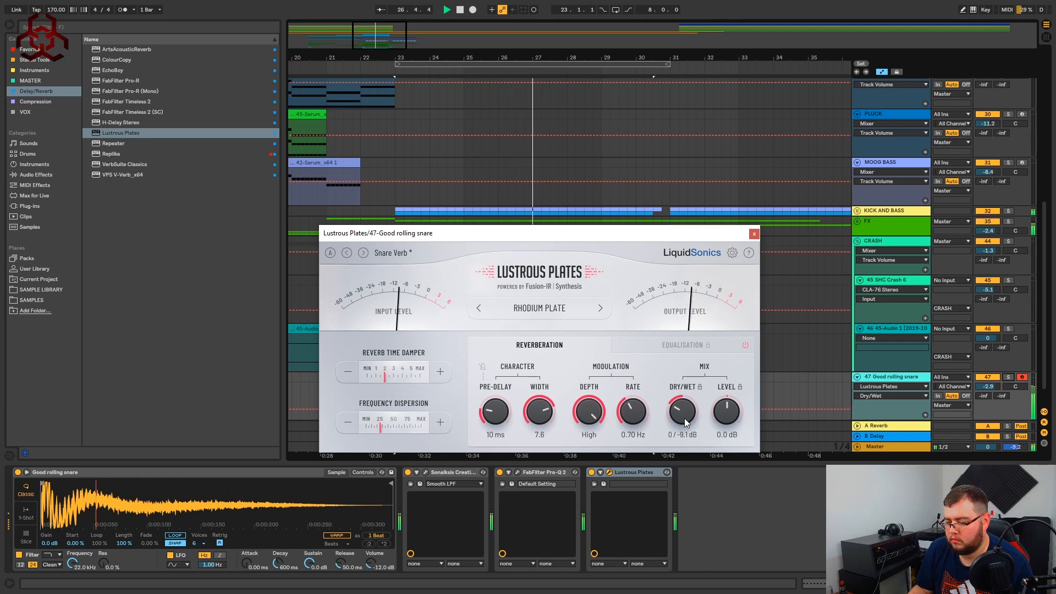
- Close the snare's reverb window and device chain after setting the snare track's volume to -2.3 dB
left_click(1010, 378)
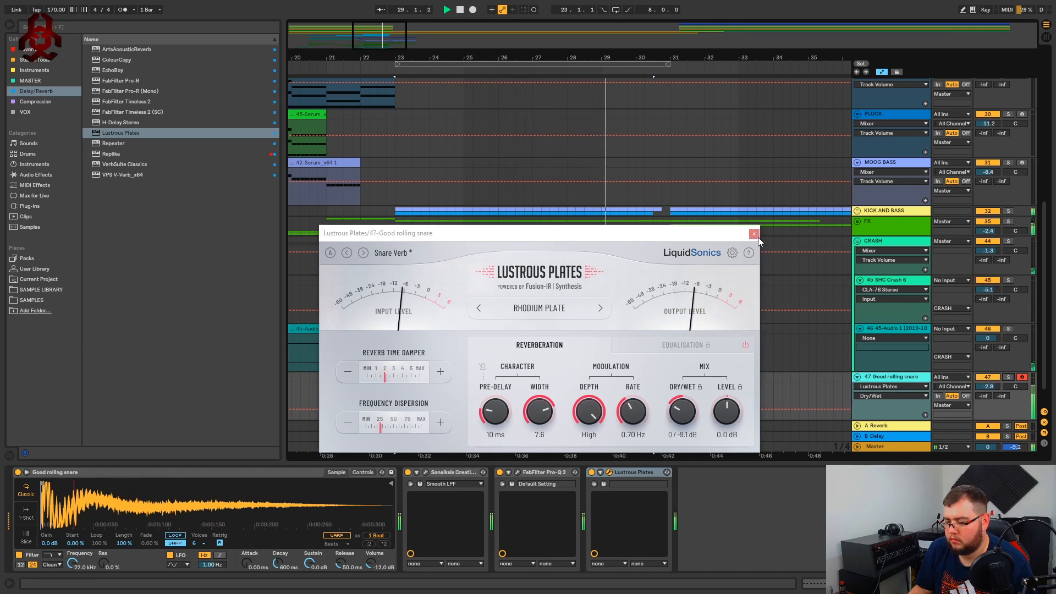
left_click(755, 236)
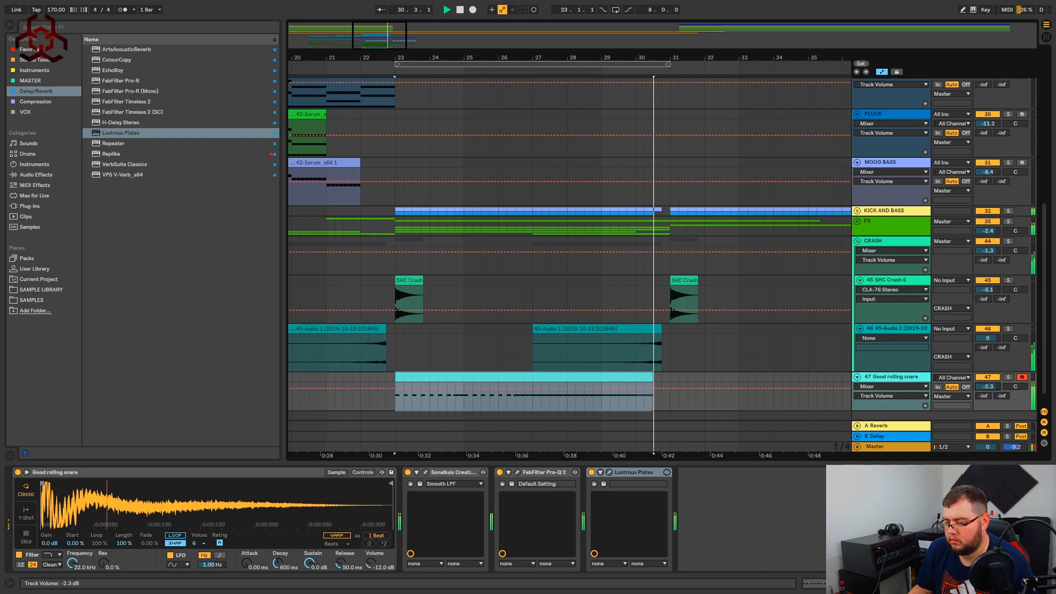
left_click(776, 464)
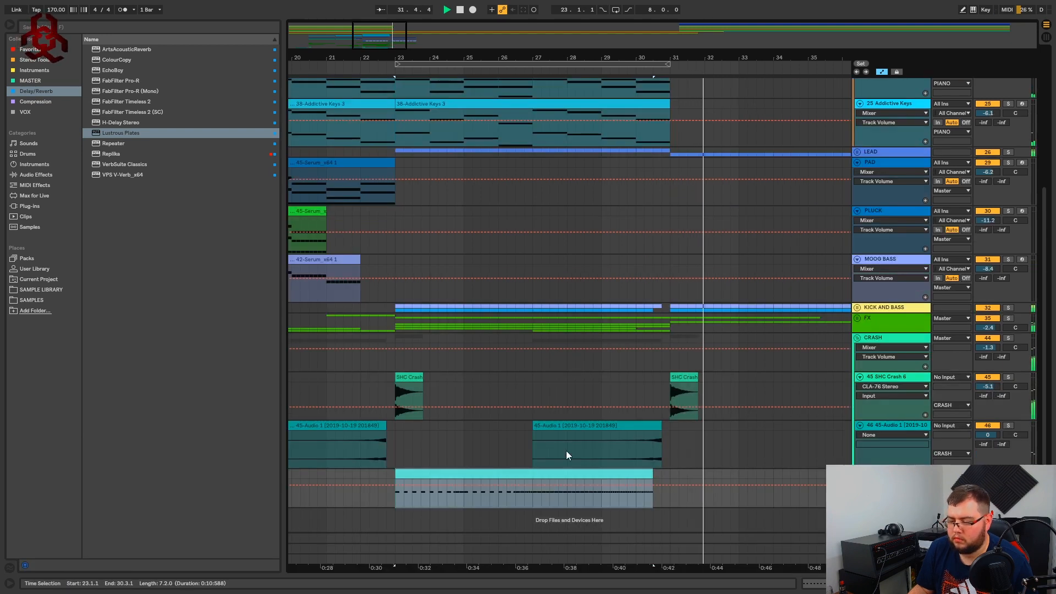
- Play the build-up from just before bar 23 into the drop, with the automation lanes hidden and the CRASH group collapsed
left_click(388, 380)
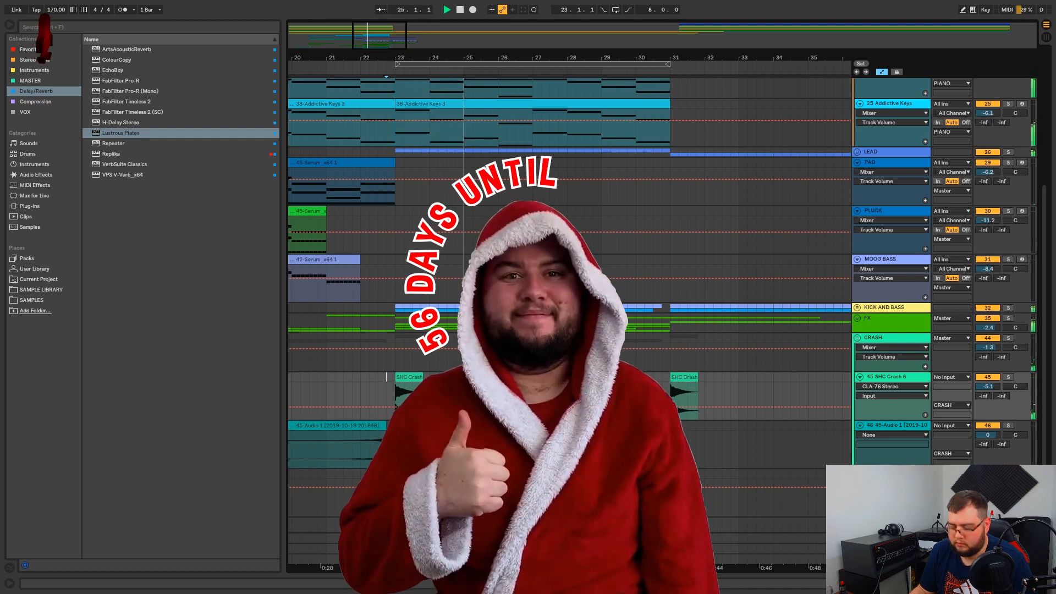
key("a")
left_click(857, 337)
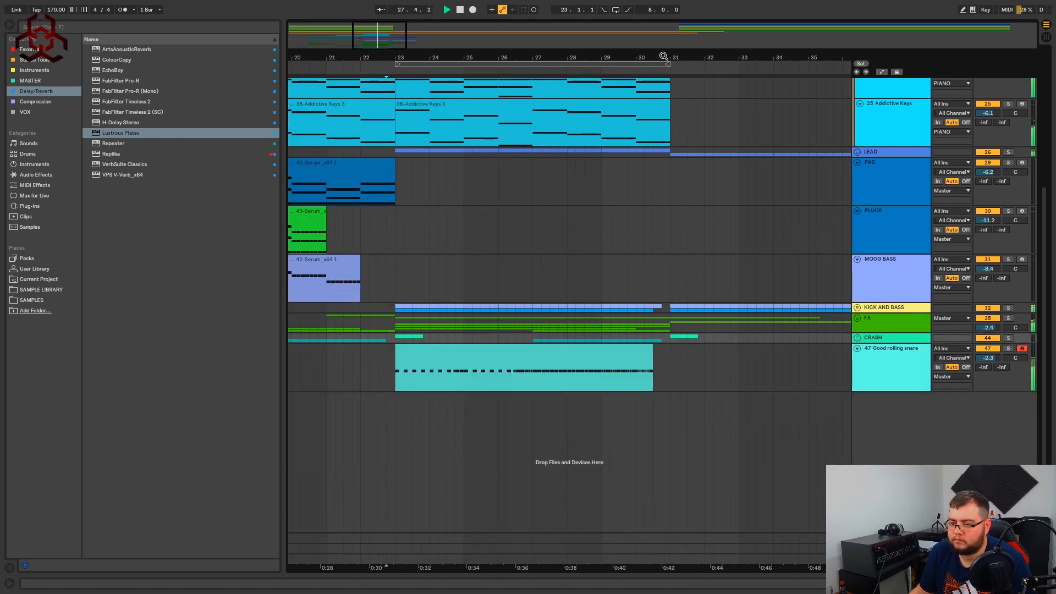
left_click_drag(664, 56, 615, 53)
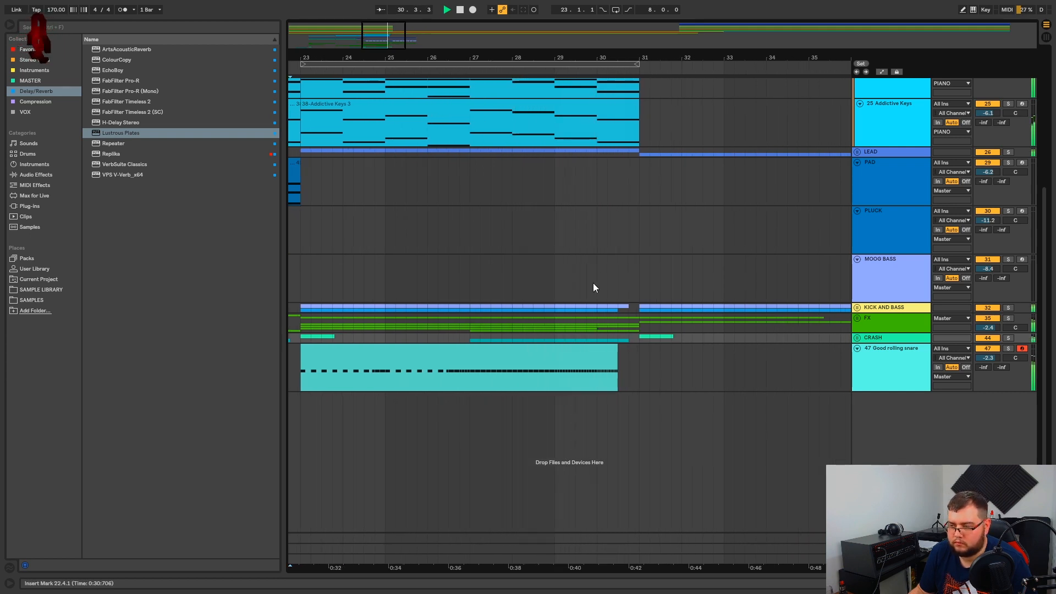
left_click_drag(655, 58, 656, 49)
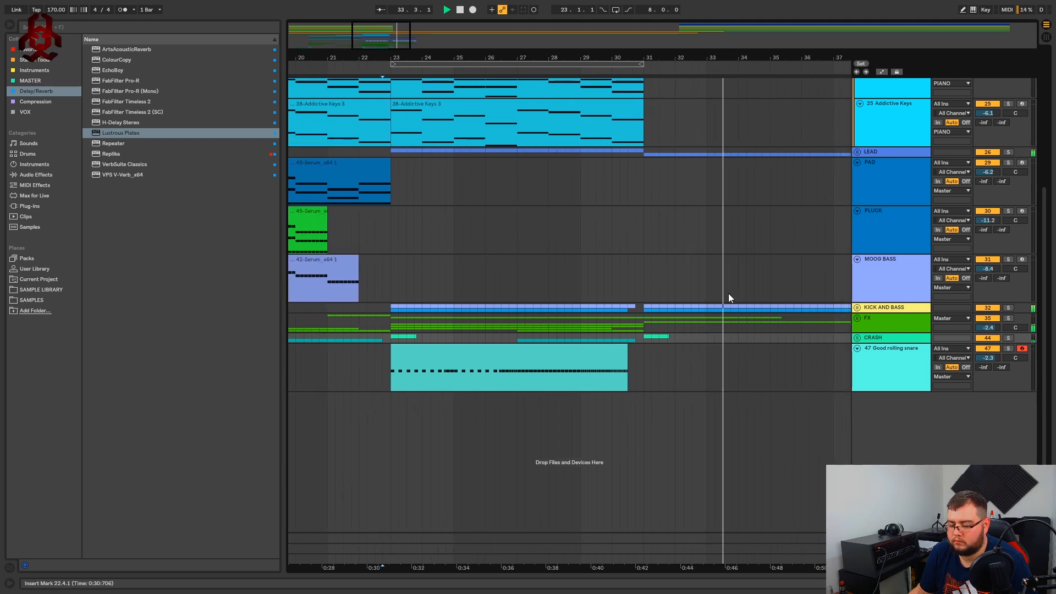